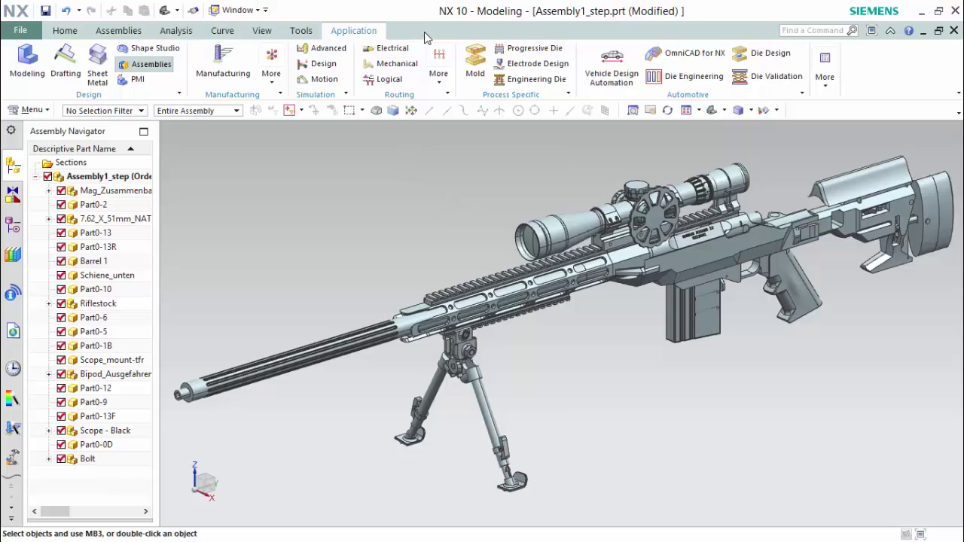
- Bring up the ribbon's tab list in NX 10 over the sniper rifle assembly
right_click(425, 35)
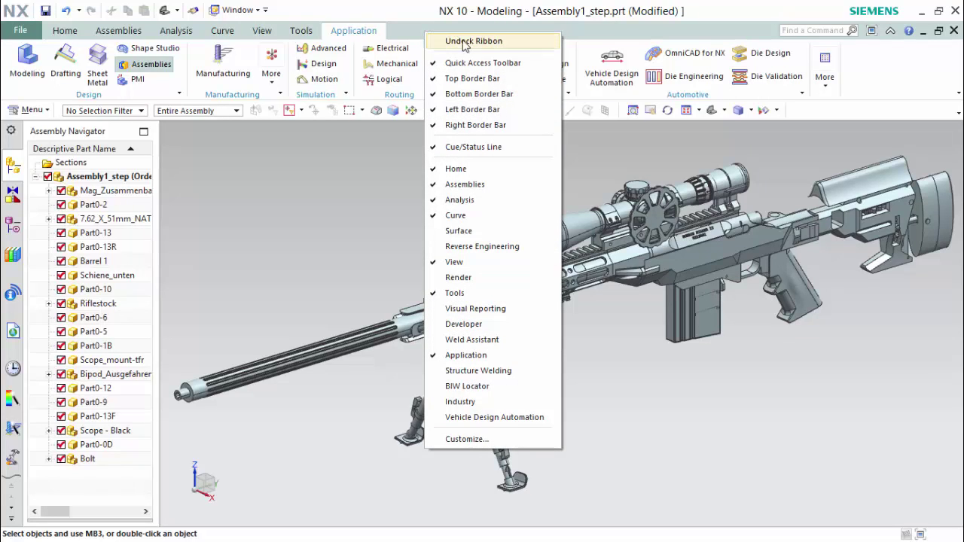
- Enable the Render tab and display the rifle in True Shading
click(480, 277)
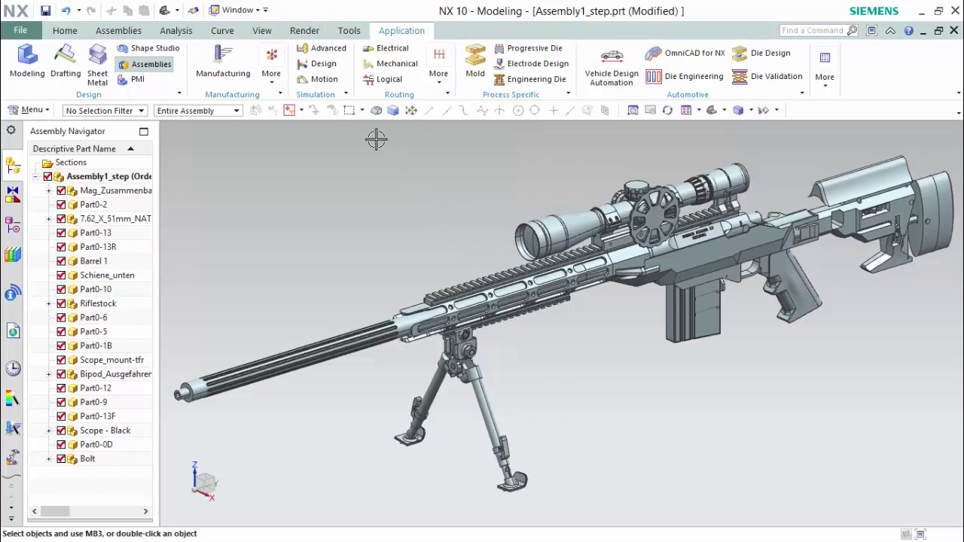
click(305, 31)
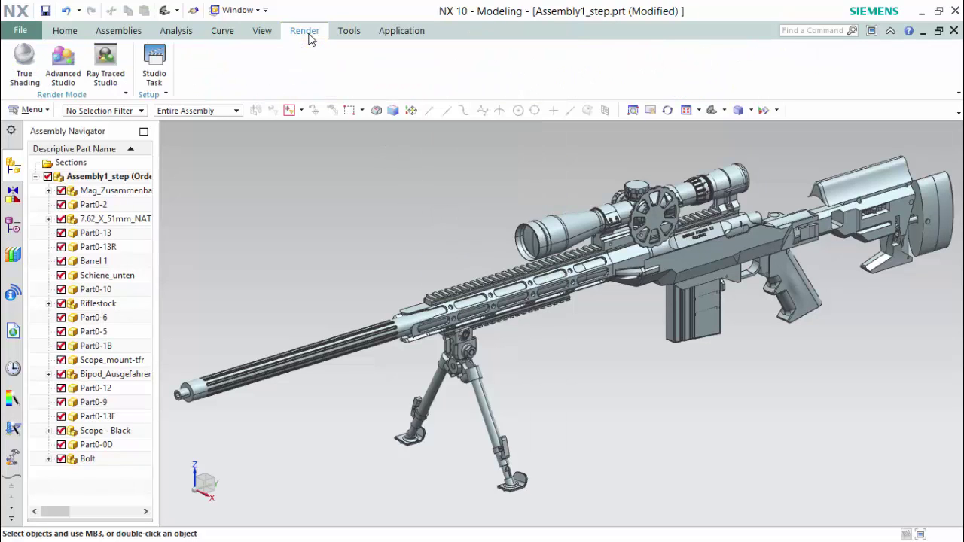
click(24, 64)
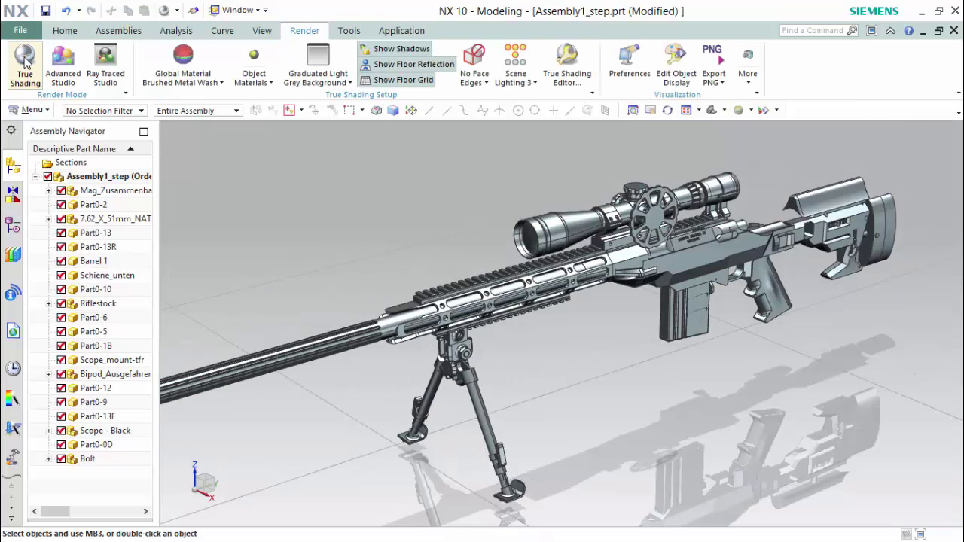
- Toggle Show Shadows and Show Floor Reflection off, then back on
shift+middle_drag(319, 168, 369, 174)
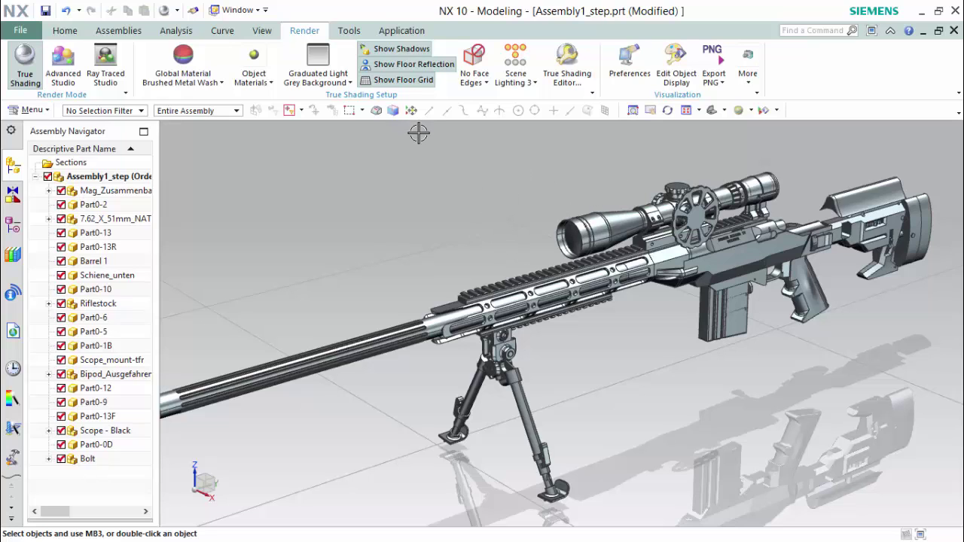
middle_drag(422, 139, 433, 134)
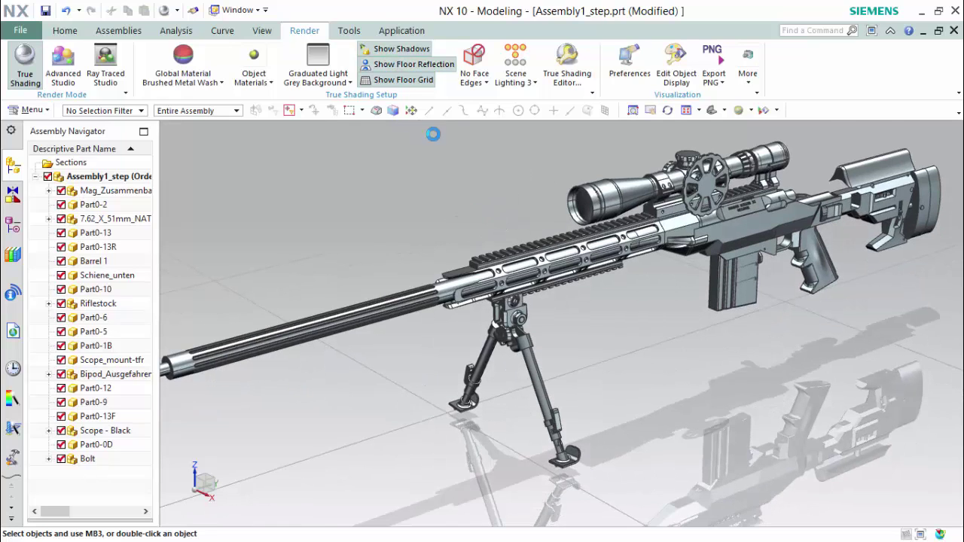
click(404, 51)
click(410, 65)
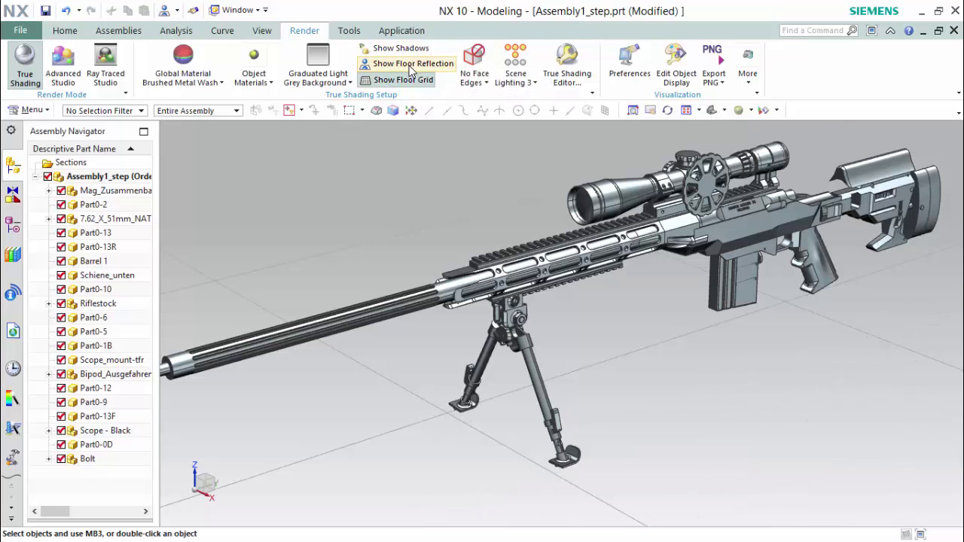
click(411, 65)
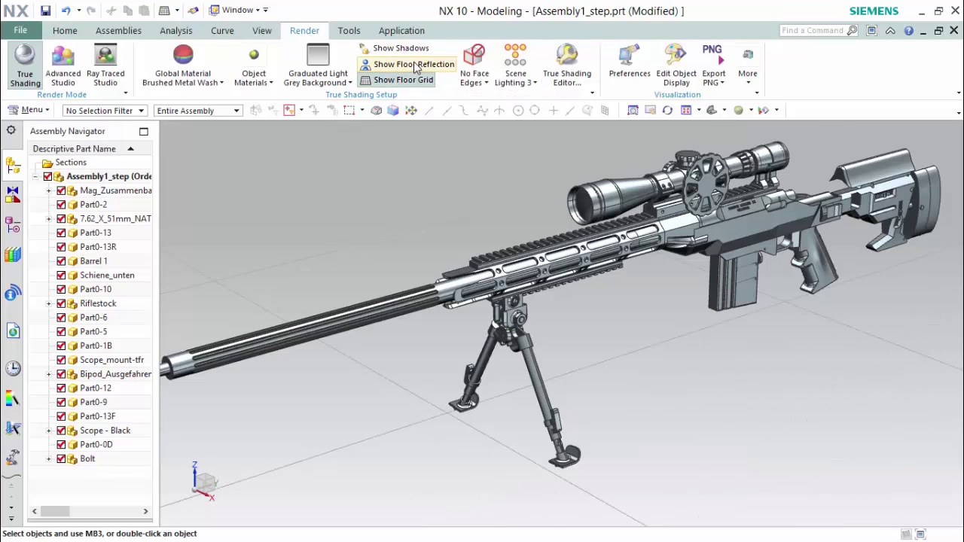
click(401, 48)
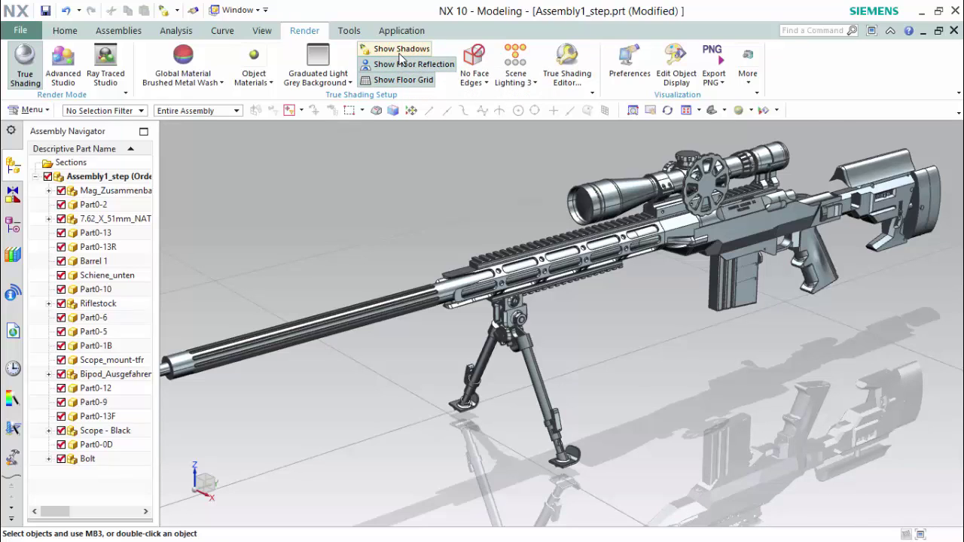
- Try a dark graduated and a blue background, then apply the grey Image 3 background
click(348, 84)
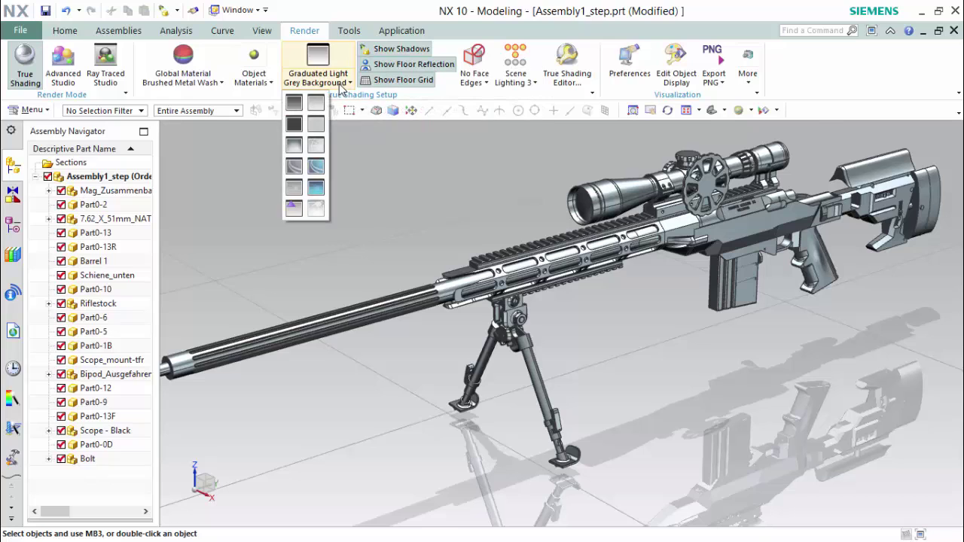
click(315, 144)
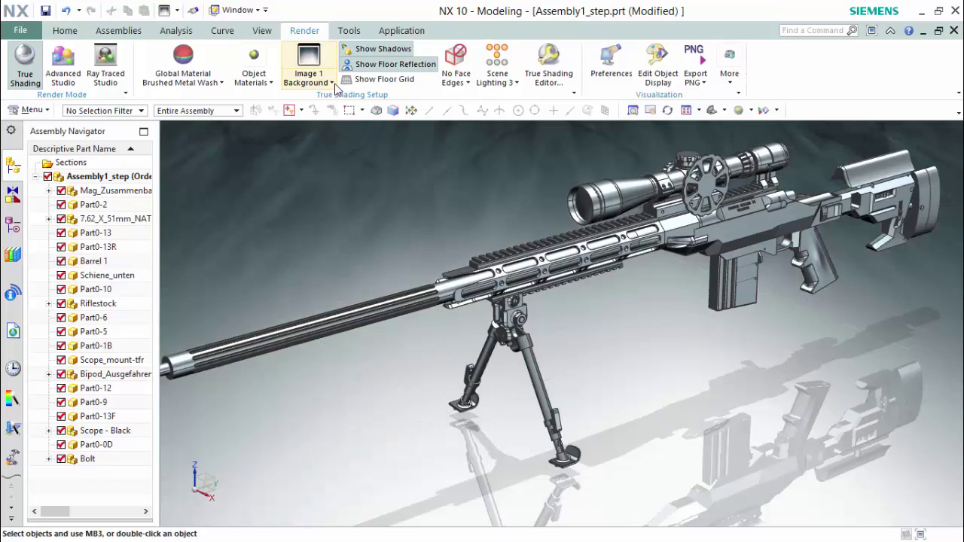
click(327, 84)
click(316, 169)
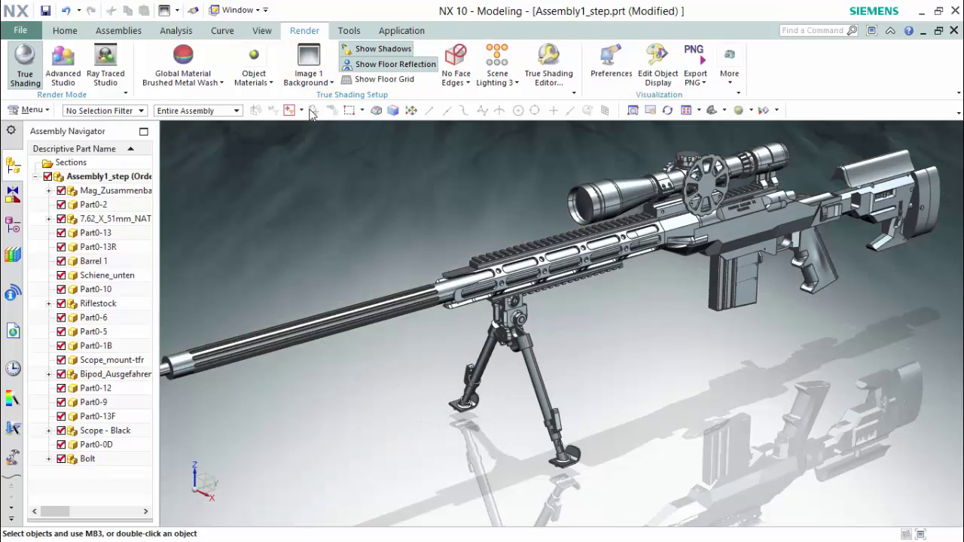
click(328, 83)
click(293, 166)
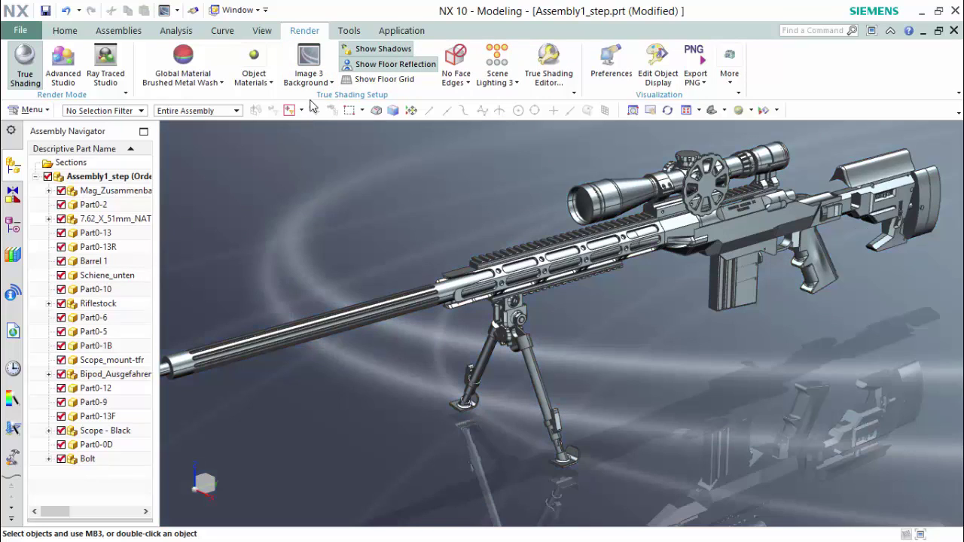
- Show Face Edges without Hidden Edges briefly, then switch to No Face Edges
click(456, 87)
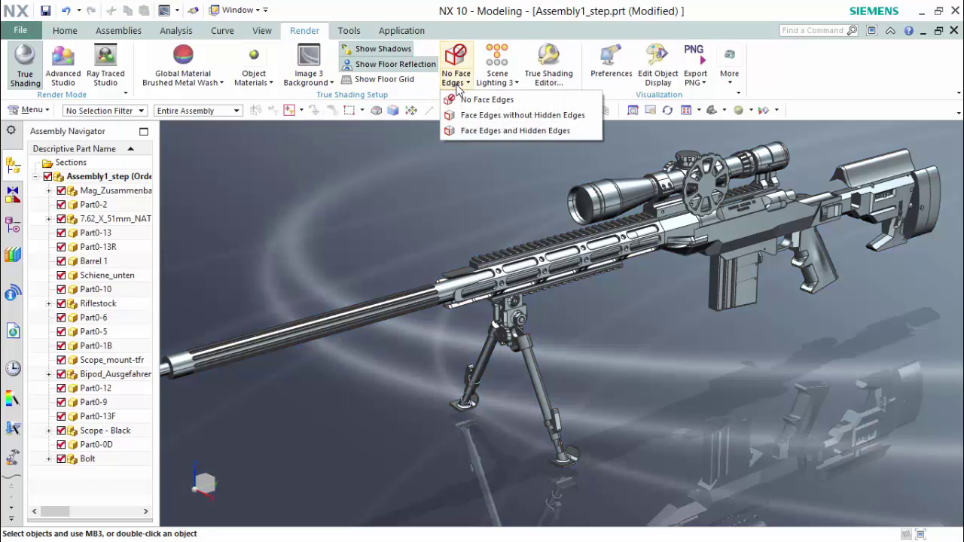
click(486, 116)
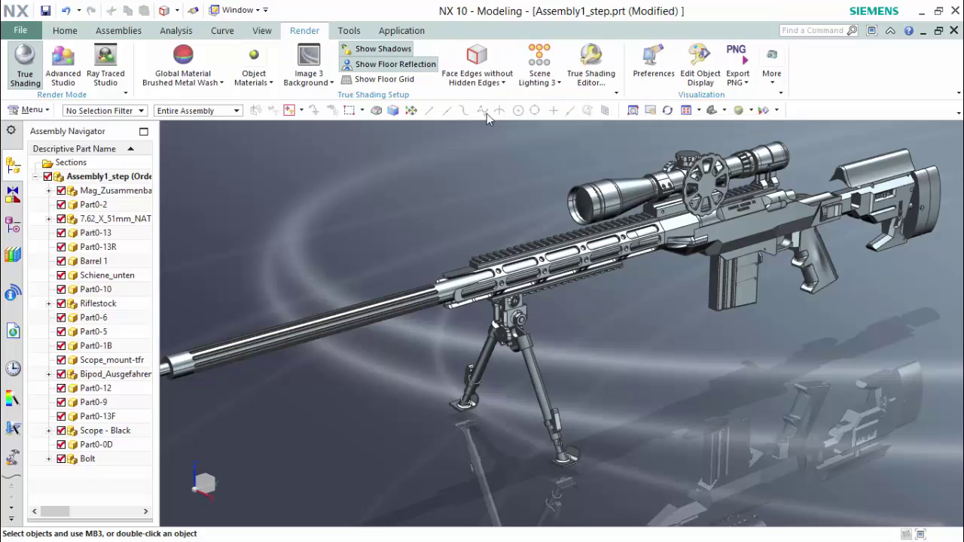
click(486, 87)
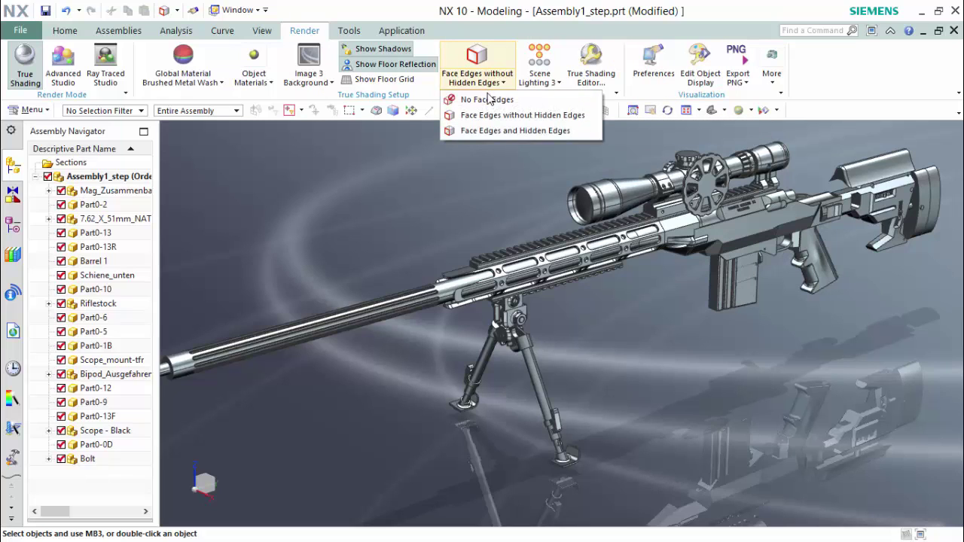
click(499, 104)
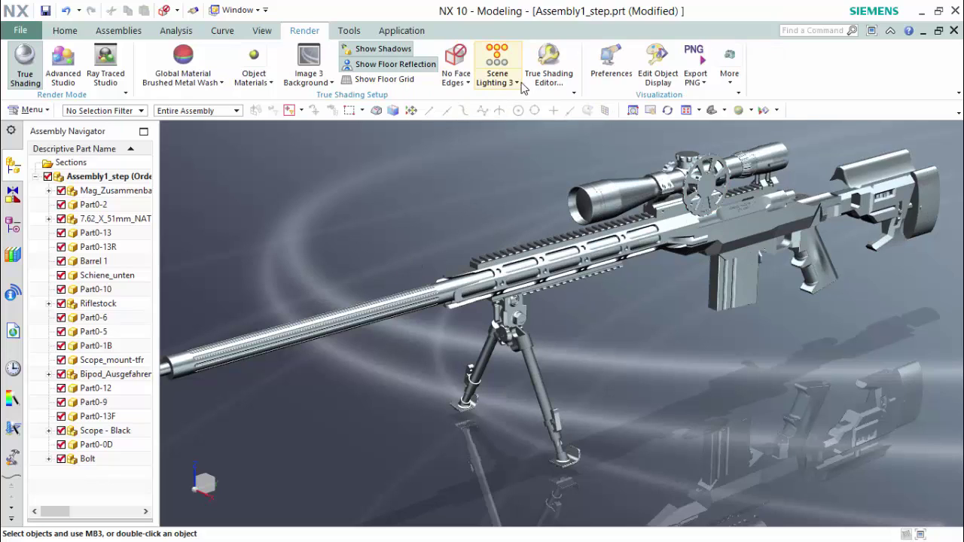
- Apply the Scene Lighting 5 preset and bring up Basic Lights, moved aside
click(496, 75)
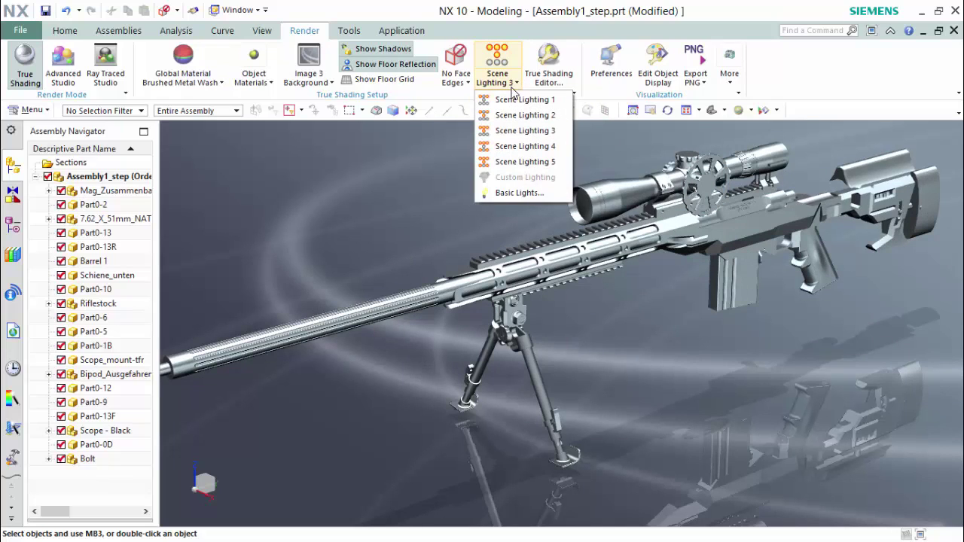
click(539, 163)
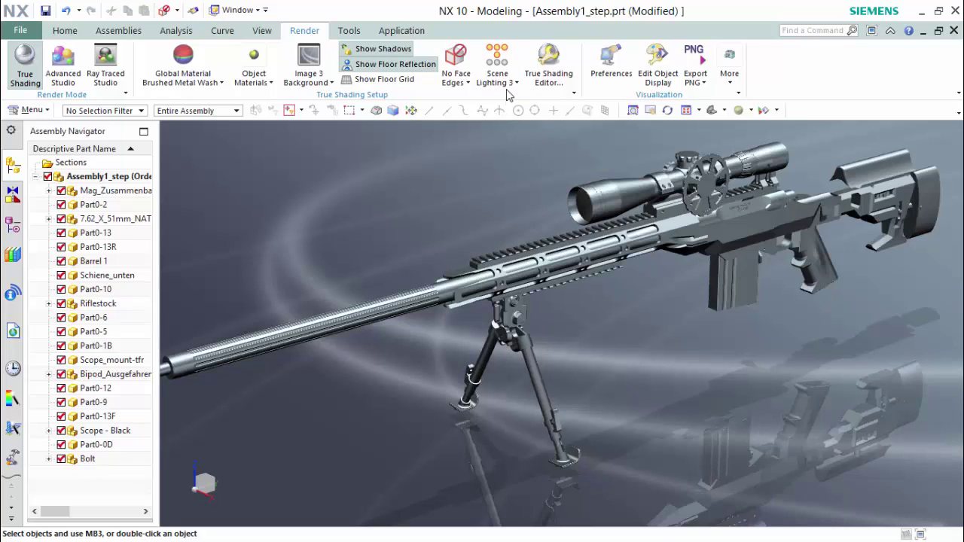
click(505, 78)
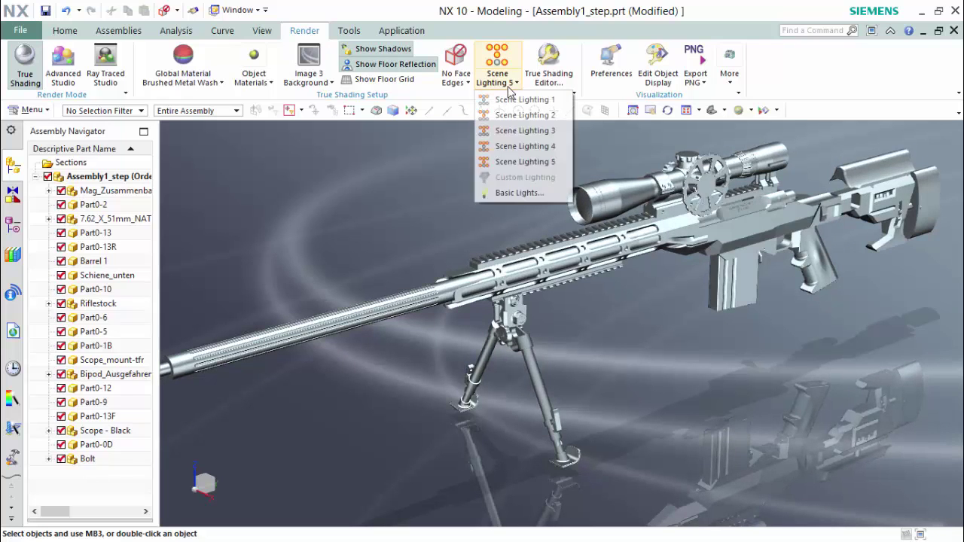
click(520, 193)
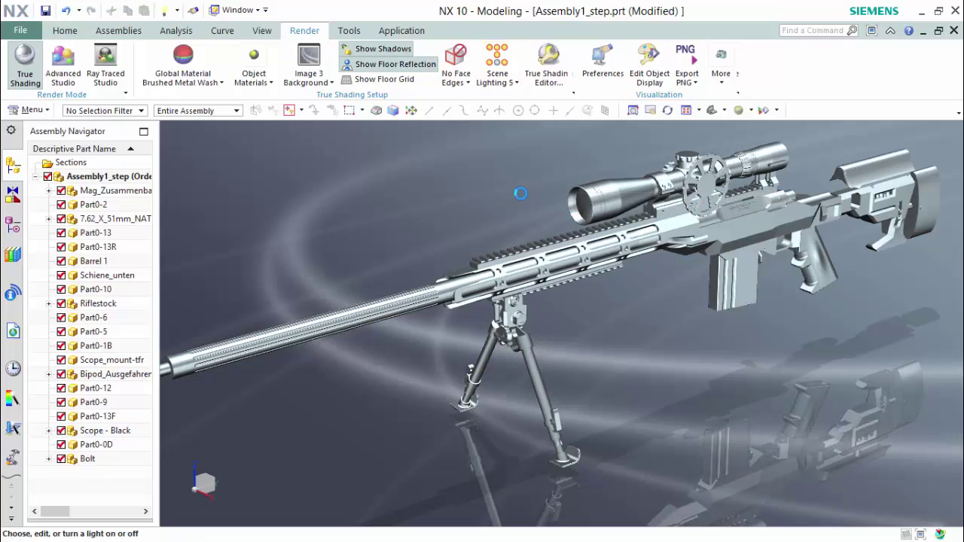
drag(283, 163, 140, 150)
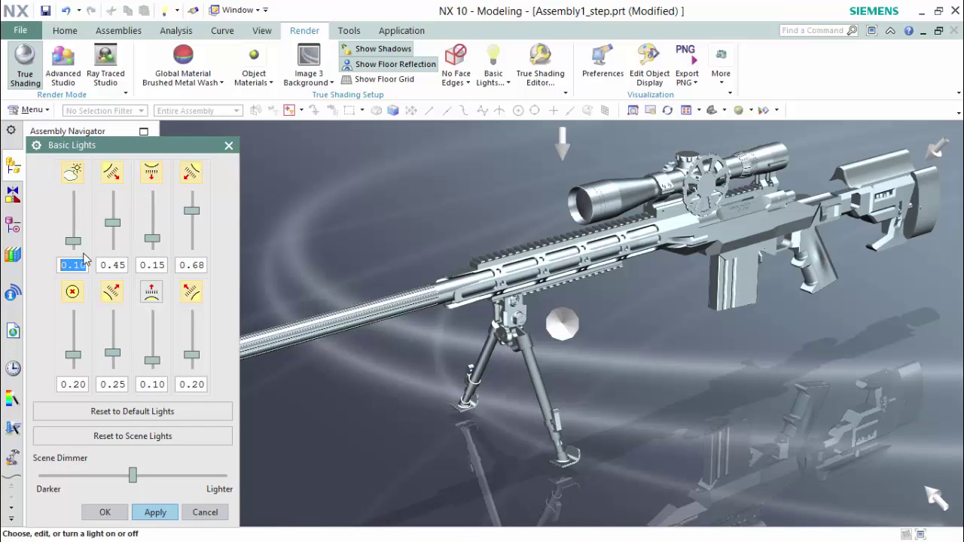
- Test the Scene Dimmer brightness slider, then cancel to keep the original brightness
click(133, 476)
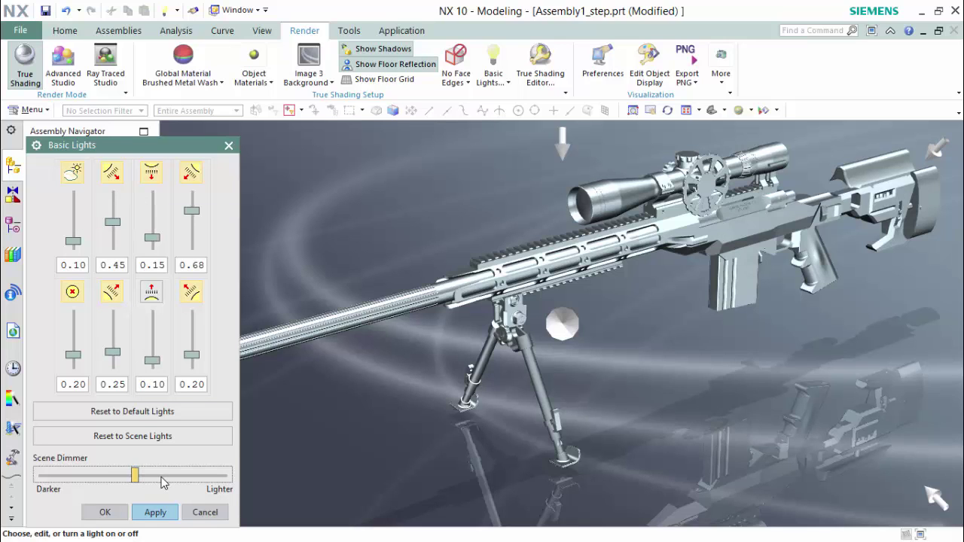
click(162, 482)
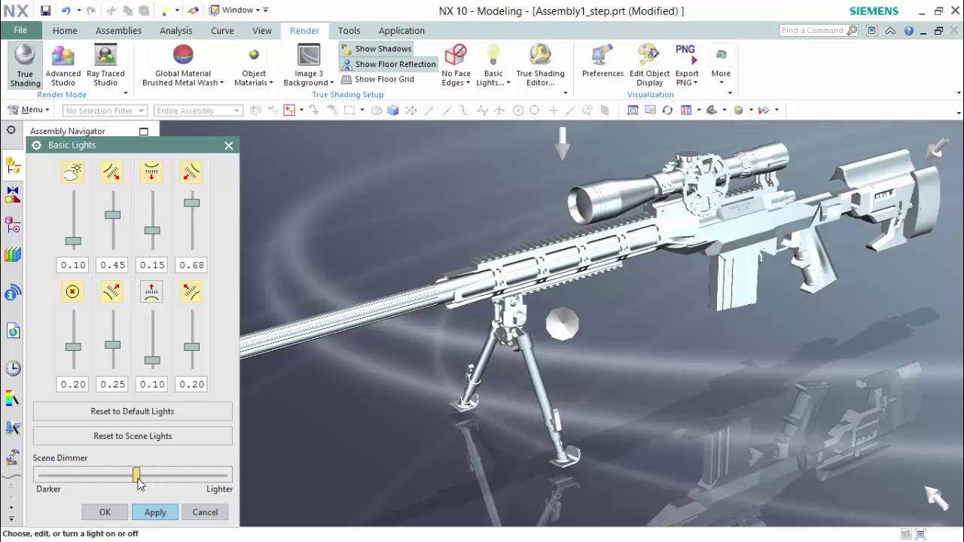
click(147, 483)
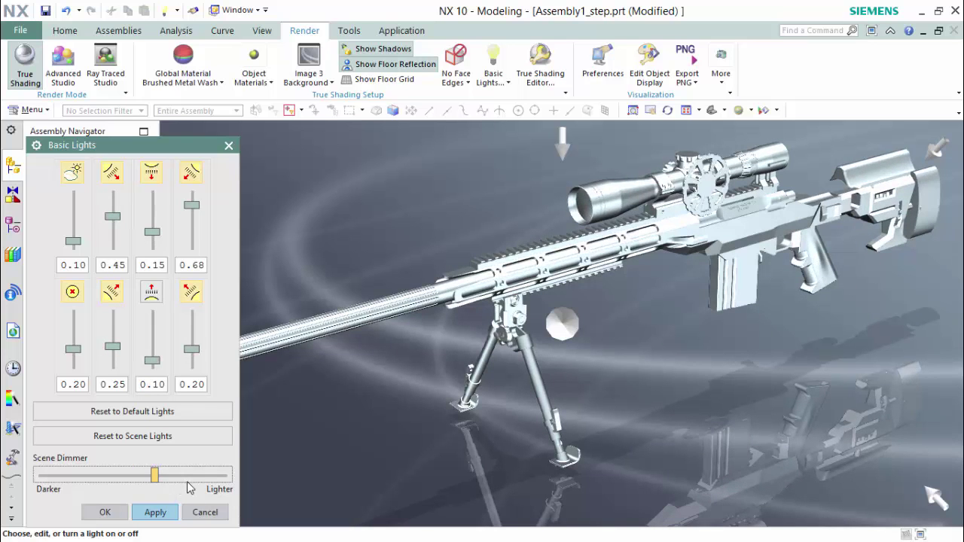
click(167, 487)
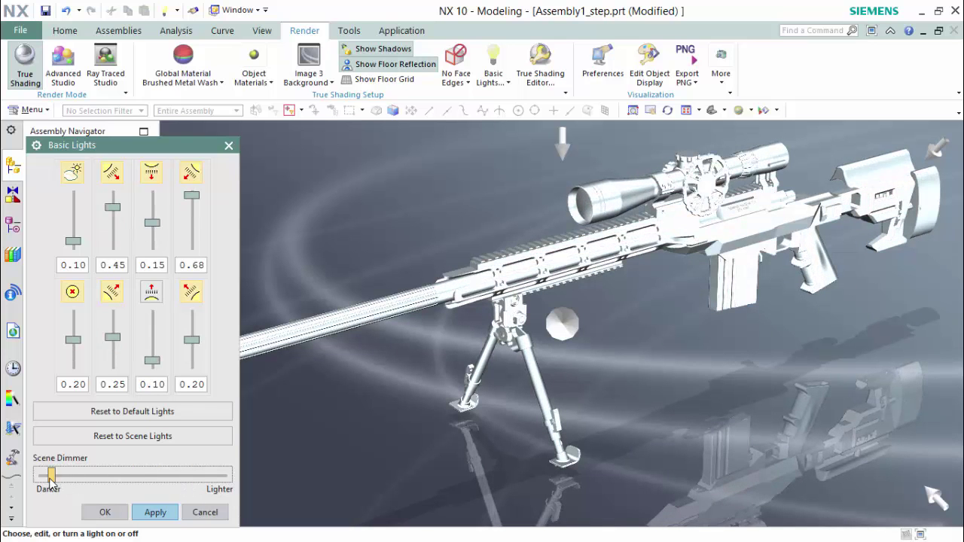
click(45, 486)
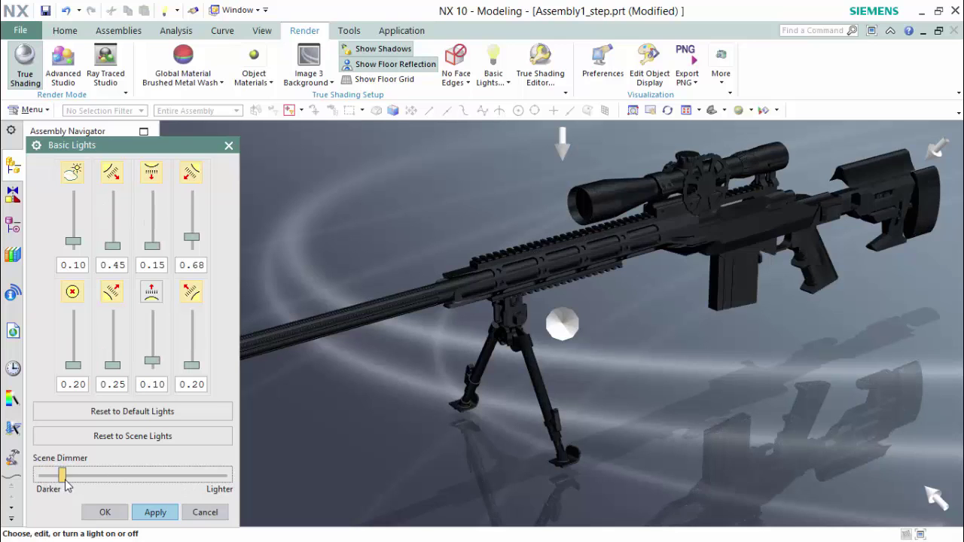
click(81, 485)
click(123, 483)
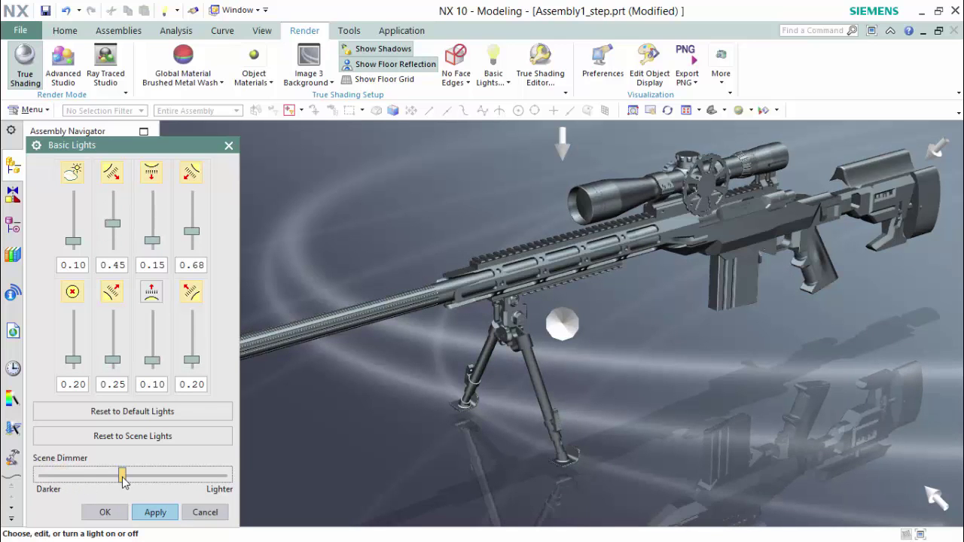
click(204, 511)
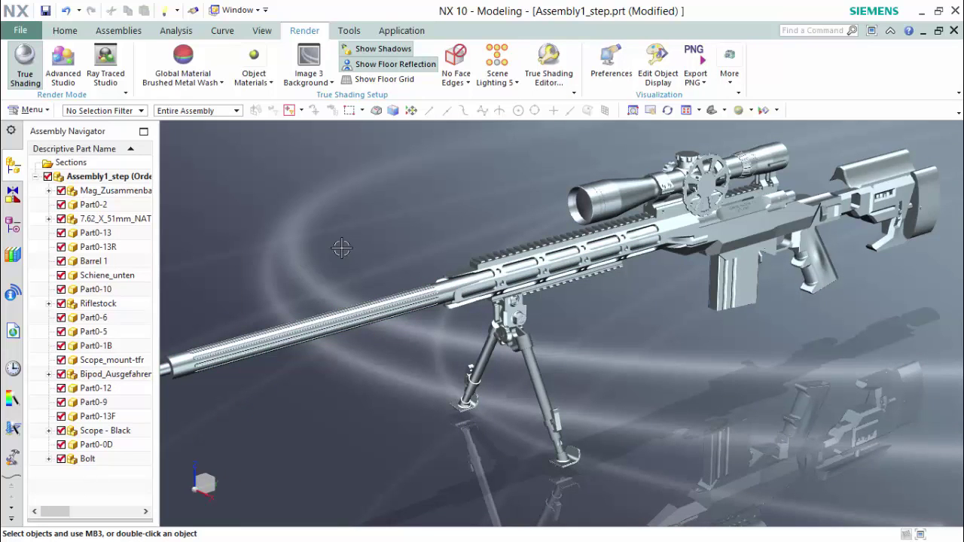
- Try Yellow Glossy Plastic, Clear Glass and Green Glossy Plastic, then apply Black Metallic Paint globally
shift+middle_drag(375, 226, 394, 241)
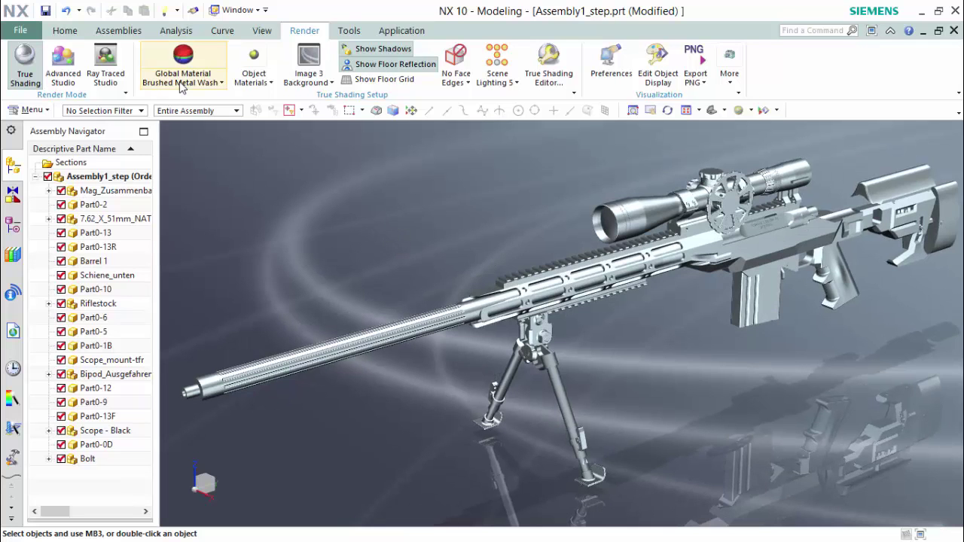
click(220, 83)
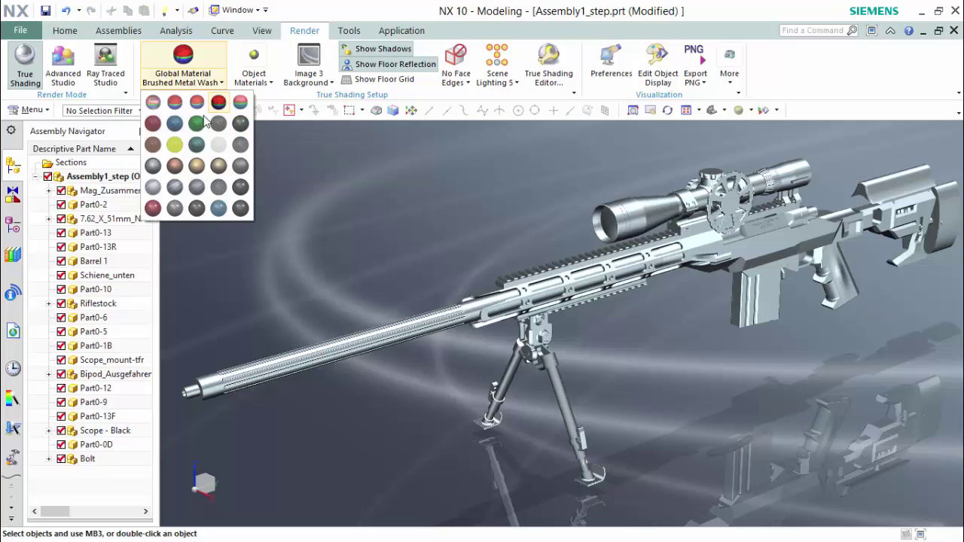
click(174, 147)
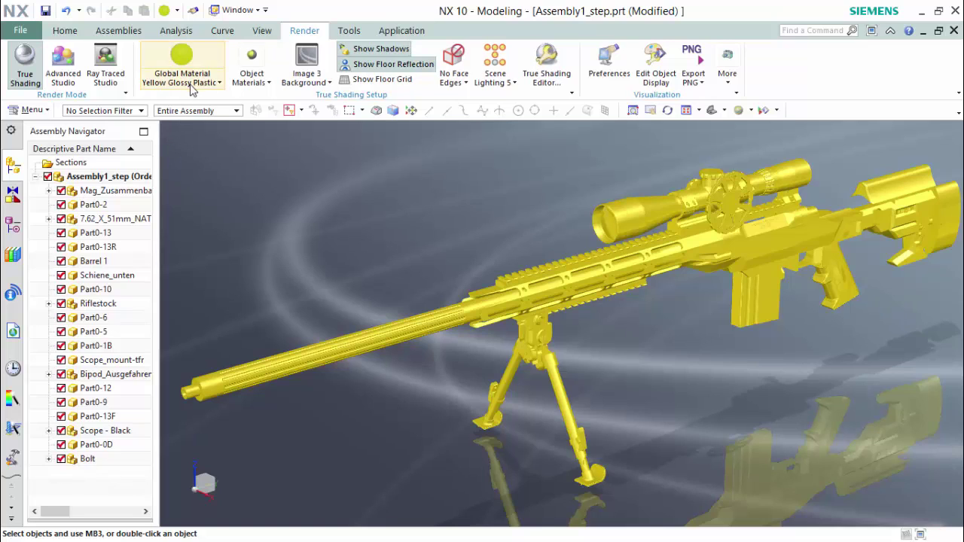
click(201, 87)
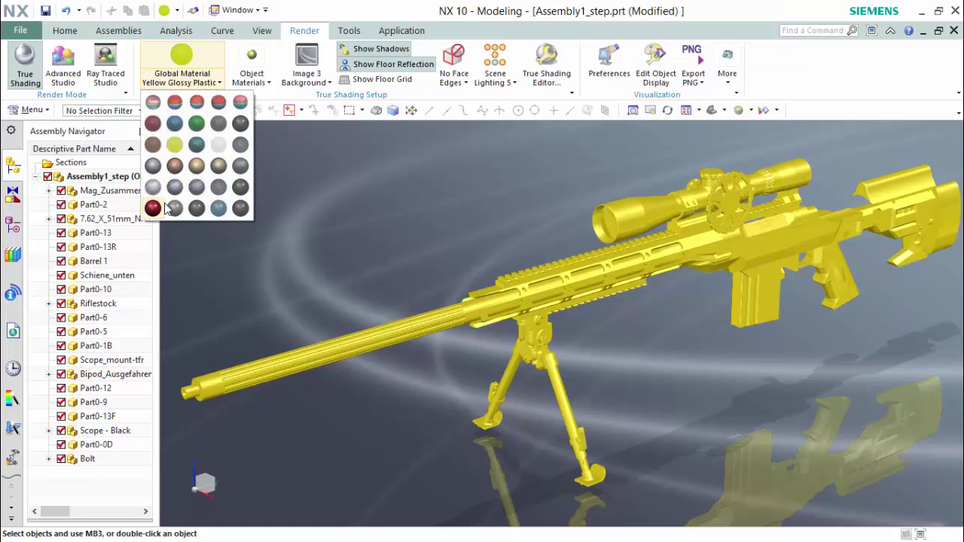
click(219, 187)
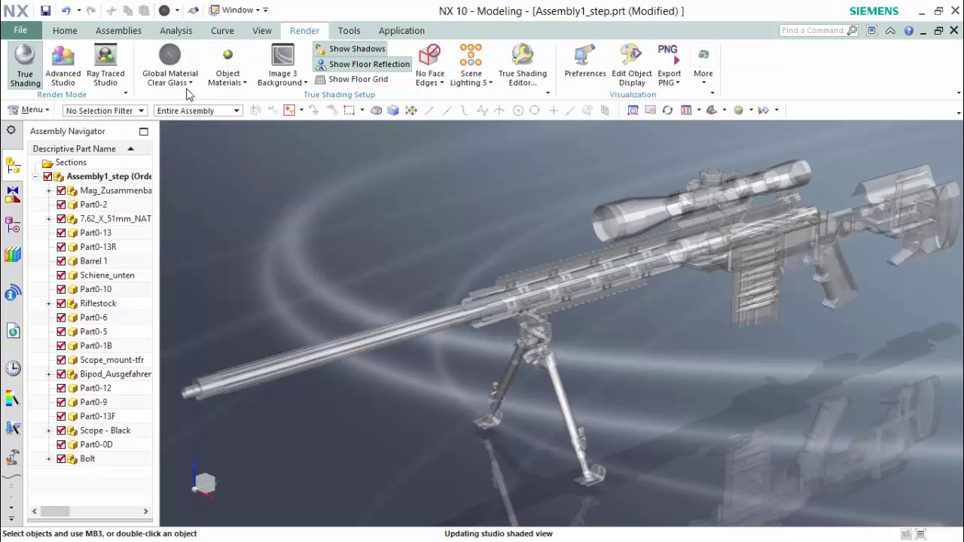
click(189, 84)
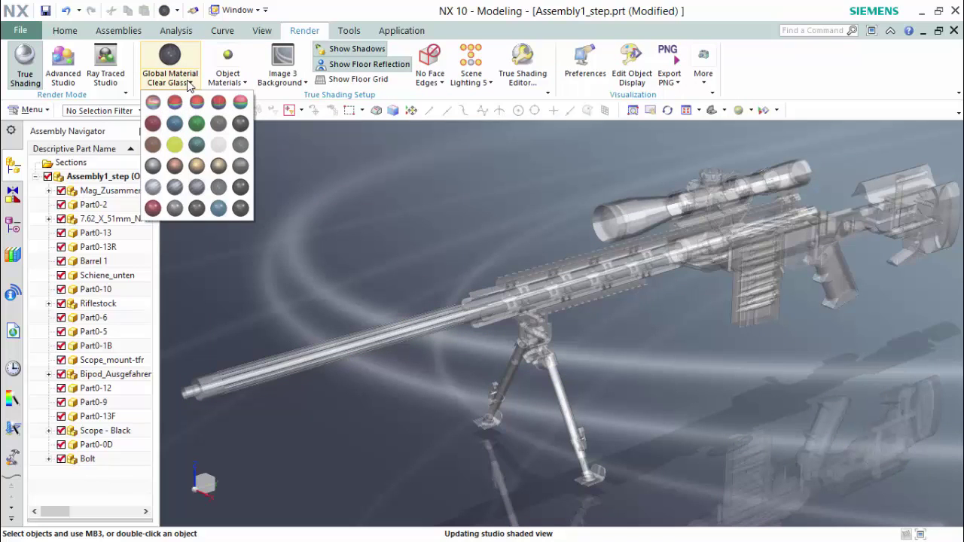
click(198, 125)
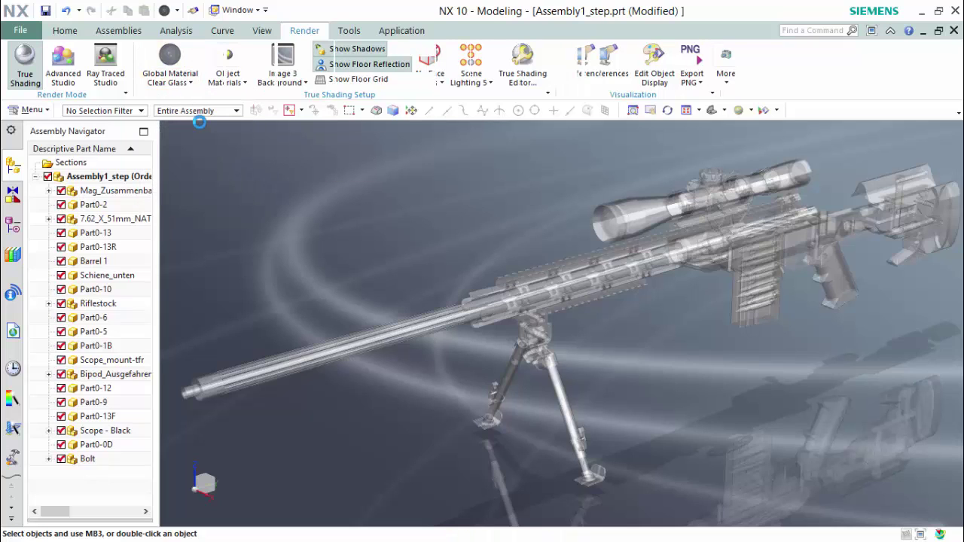
click(211, 84)
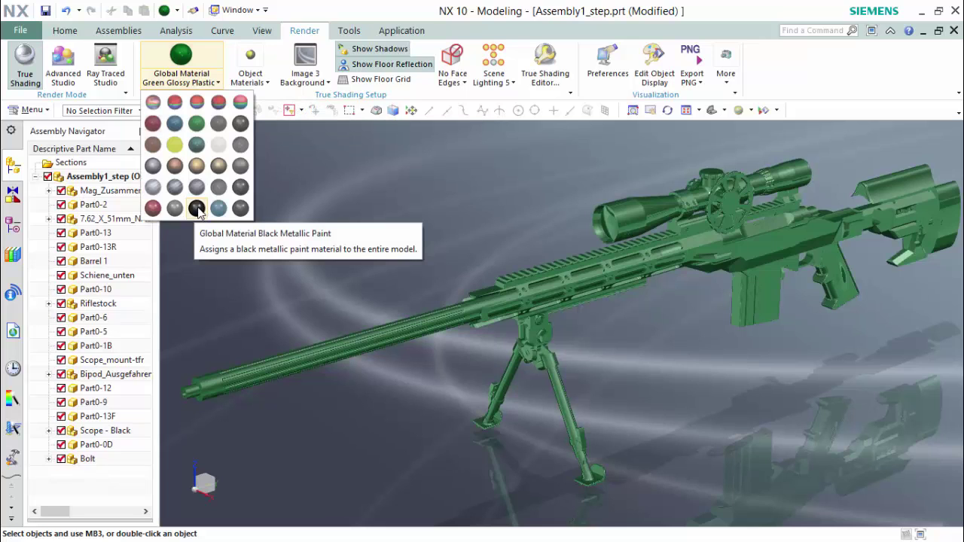
click(196, 209)
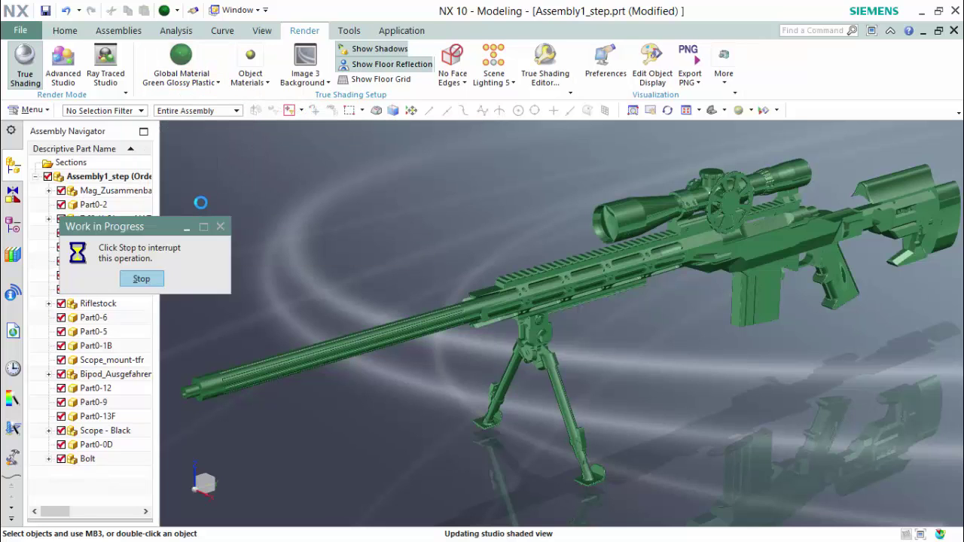
middle_drag(223, 202, 404, 190)
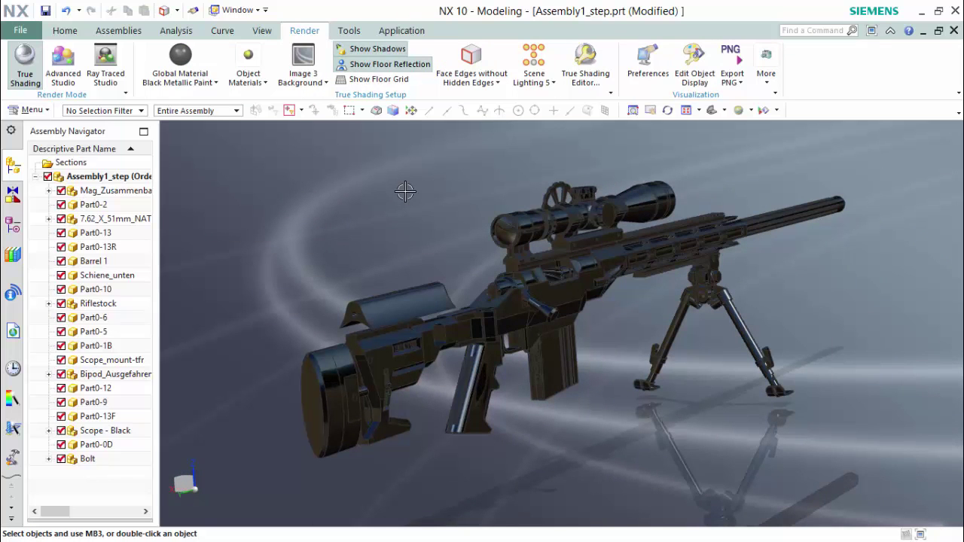
- In the True Shading Editor, keep the Image background type with Image 3
click(586, 75)
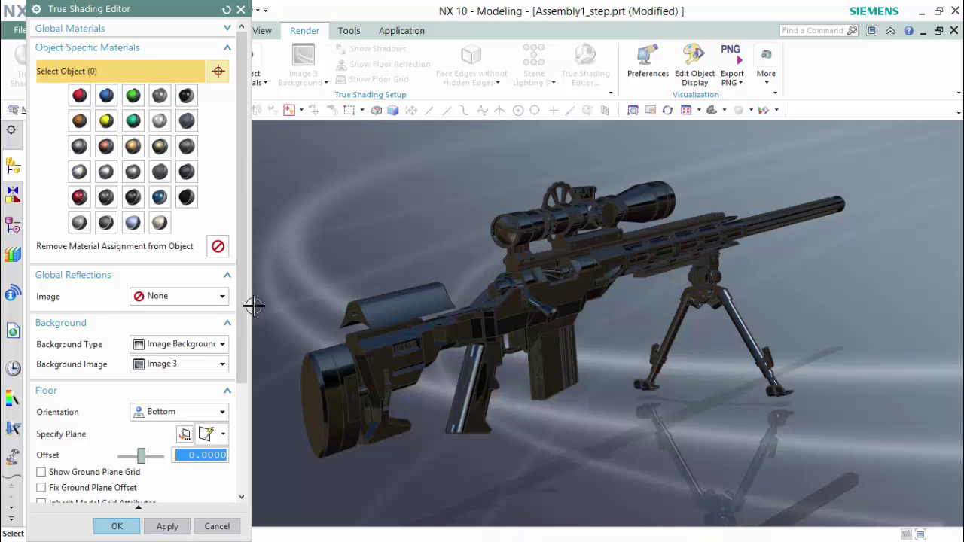
click(201, 344)
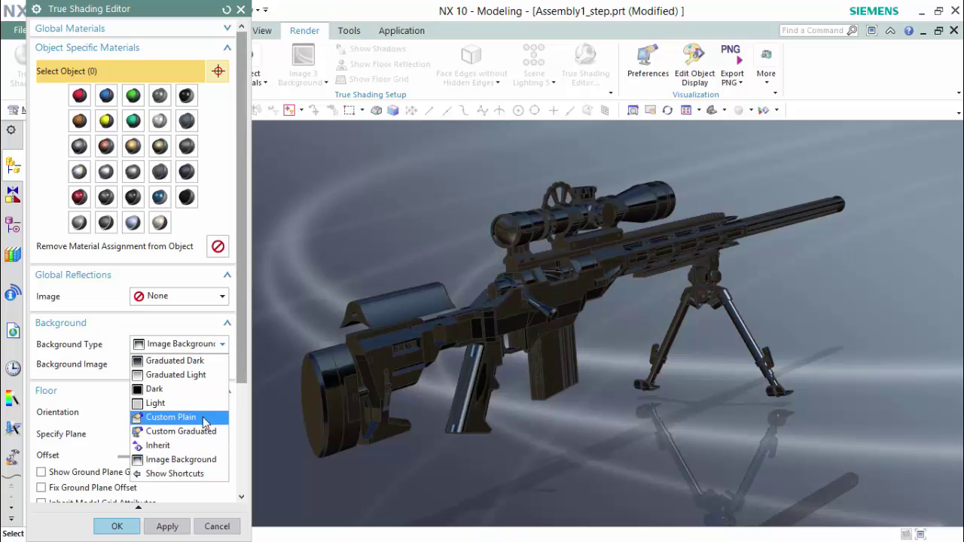
click(194, 345)
click(198, 365)
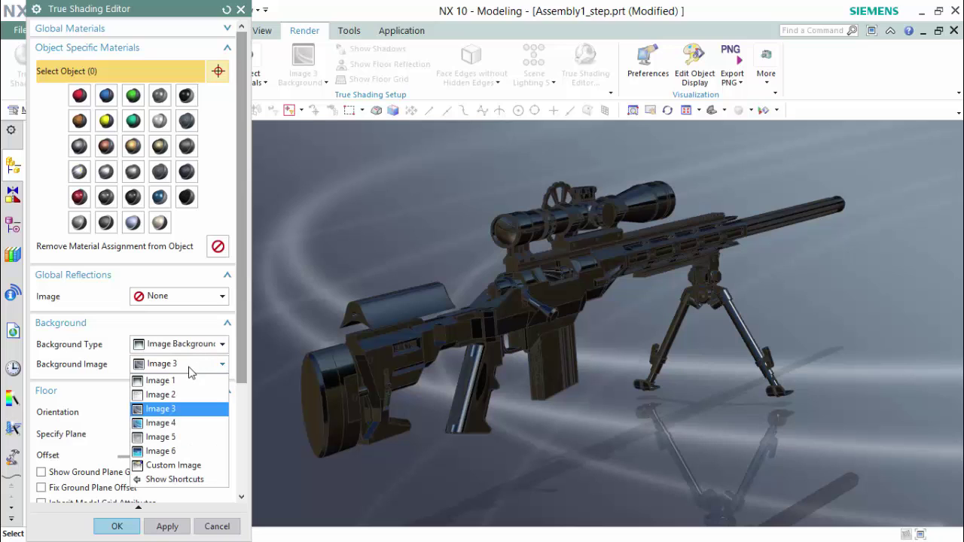
click(106, 380)
scroll(109, 380, down, 4)
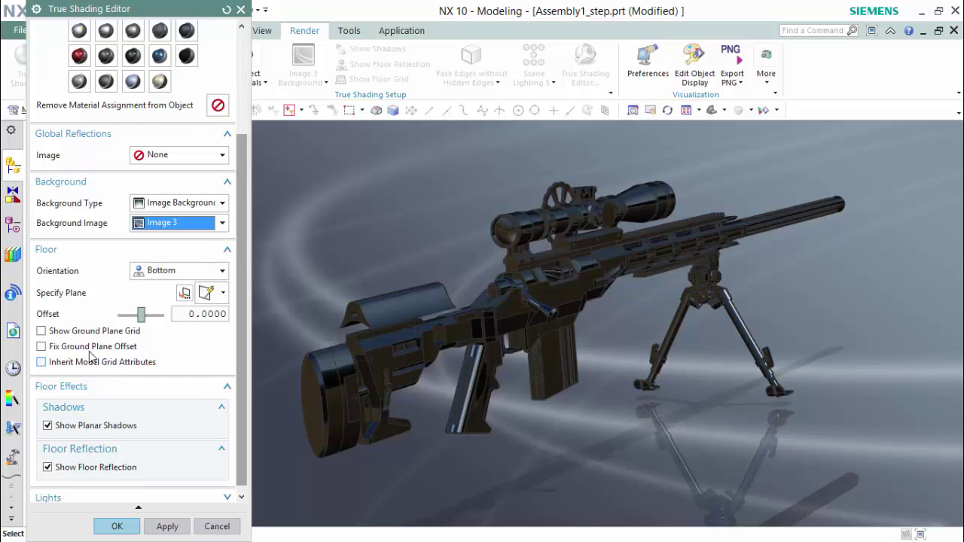
- Set Floor Orientation to Back, then return it to Bottom
click(198, 273)
click(170, 315)
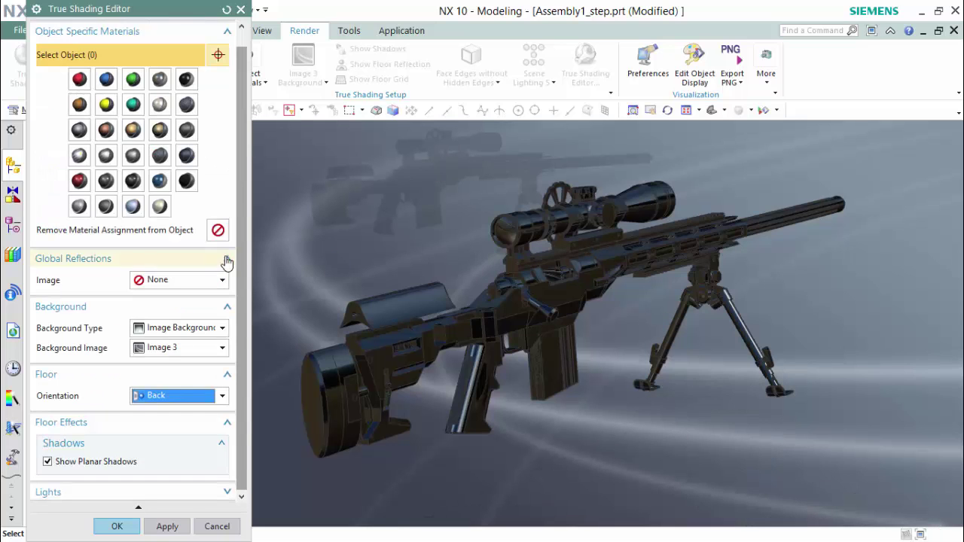
click(218, 396)
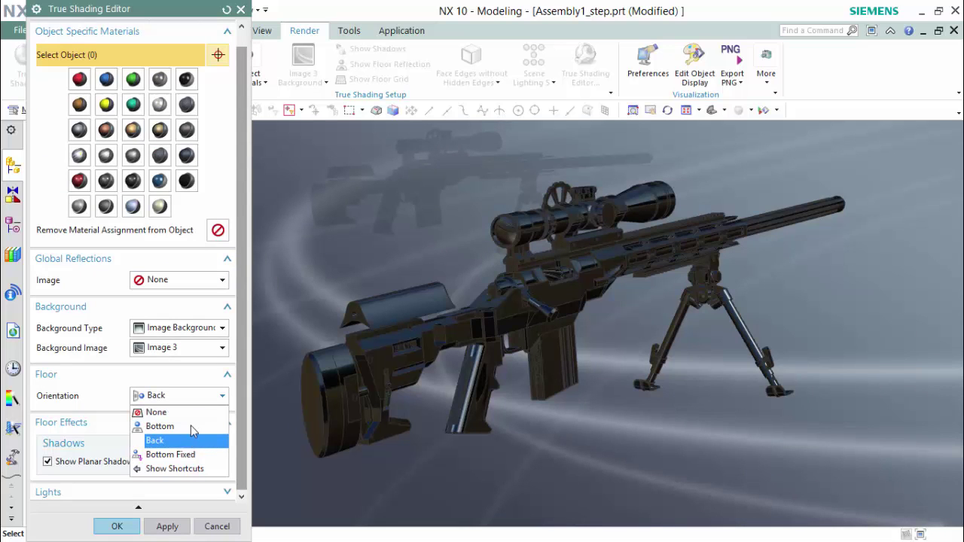
click(200, 399)
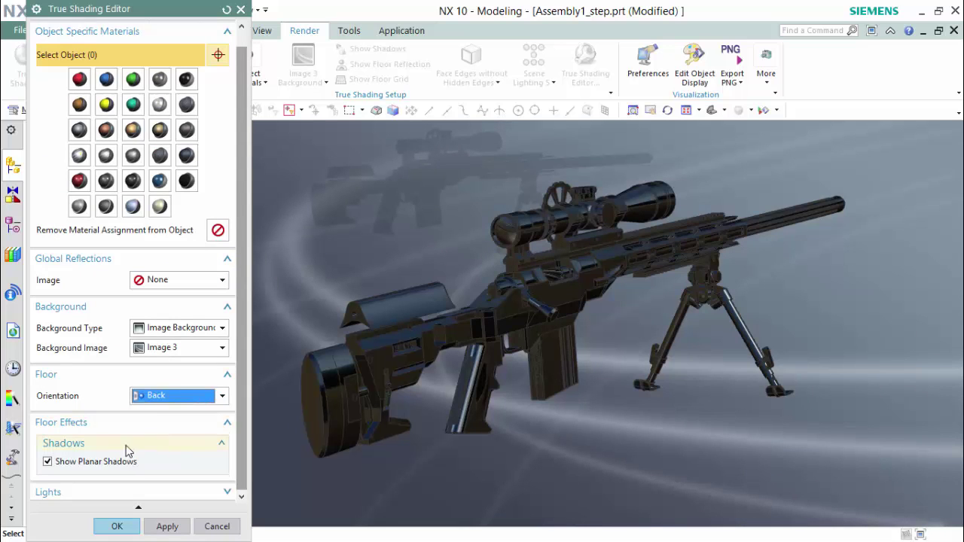
click(181, 396)
click(176, 421)
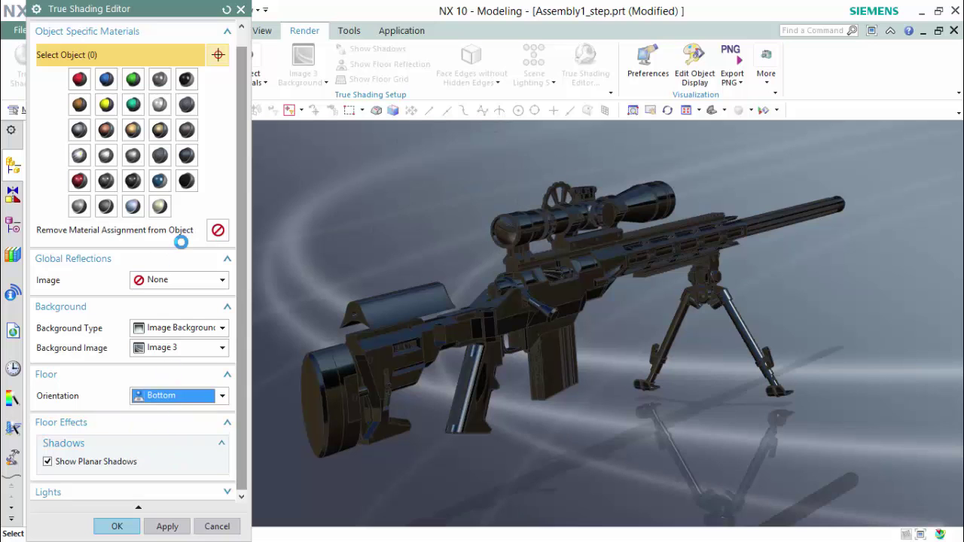
shift+middle_drag(715, 191, 591, 205)
- Select the first five barrel stripe faces under Object Specific Materials
scroll(682, 194, up, 5)
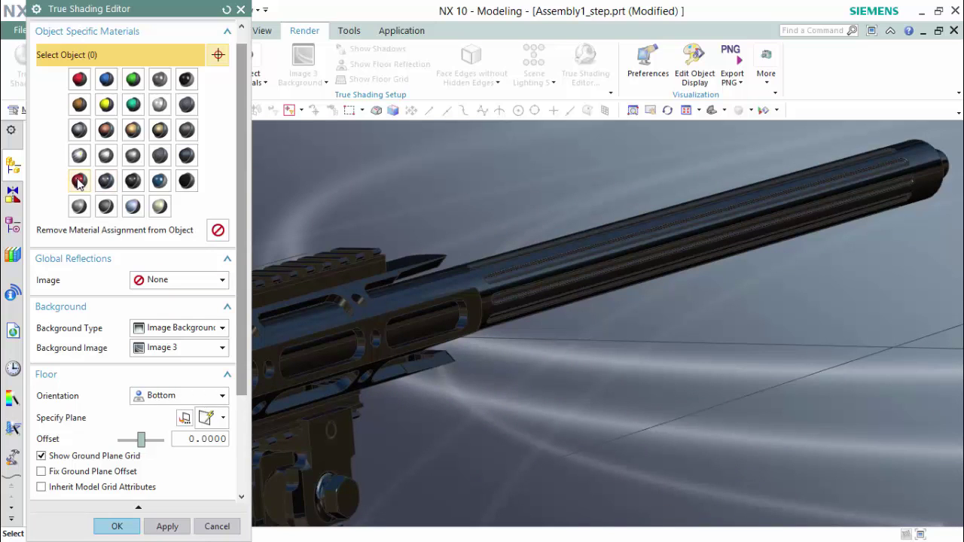
shift+middle_drag(582, 228, 544, 251)
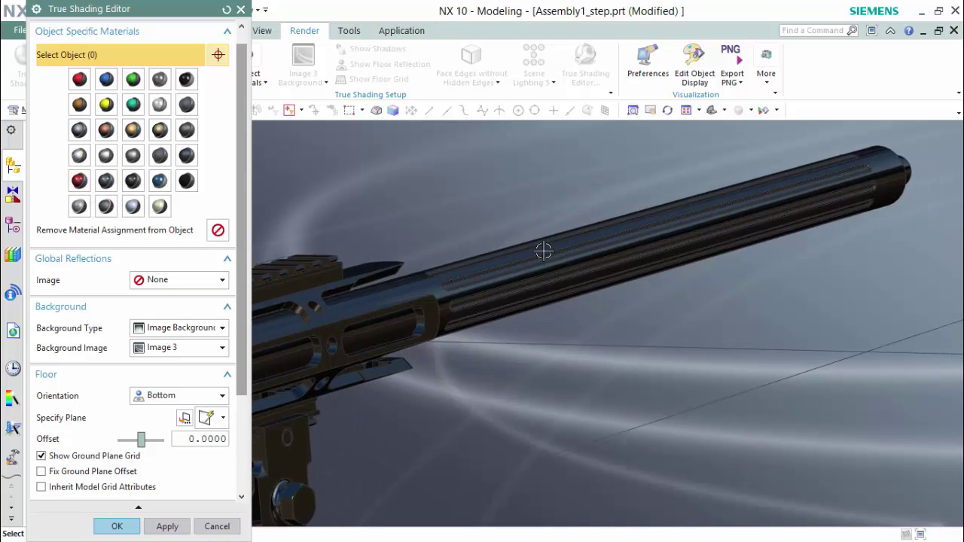
click(545, 259)
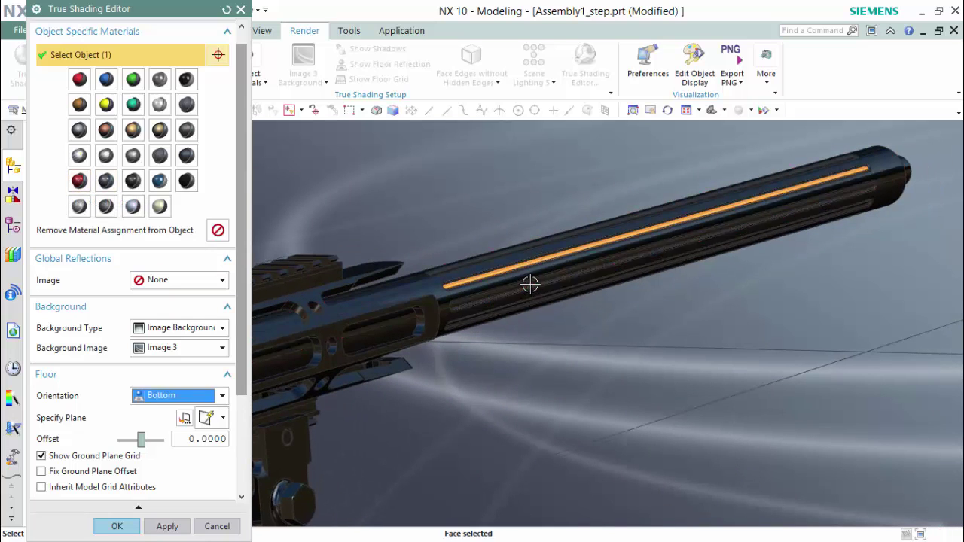
click(529, 281)
click(509, 308)
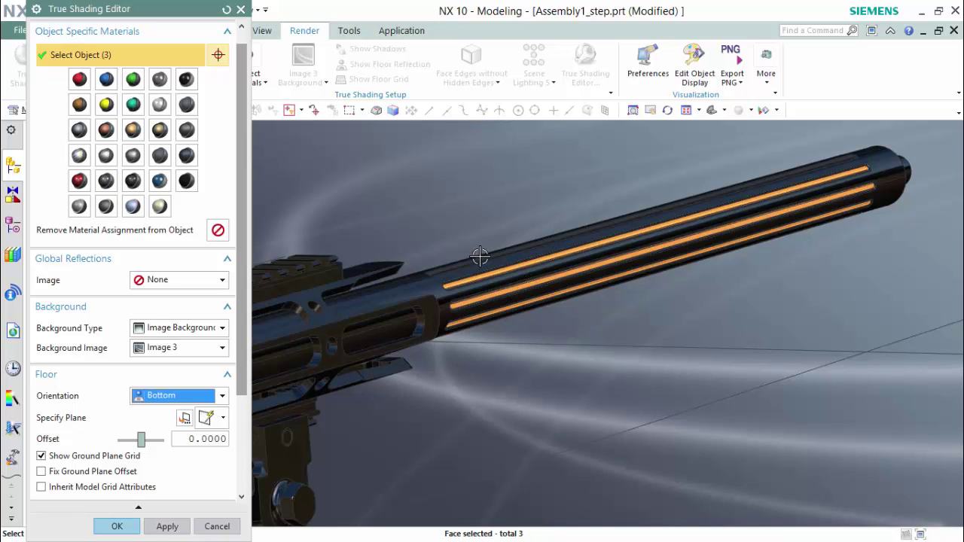
middle_drag(516, 223, 497, 286)
click(485, 322)
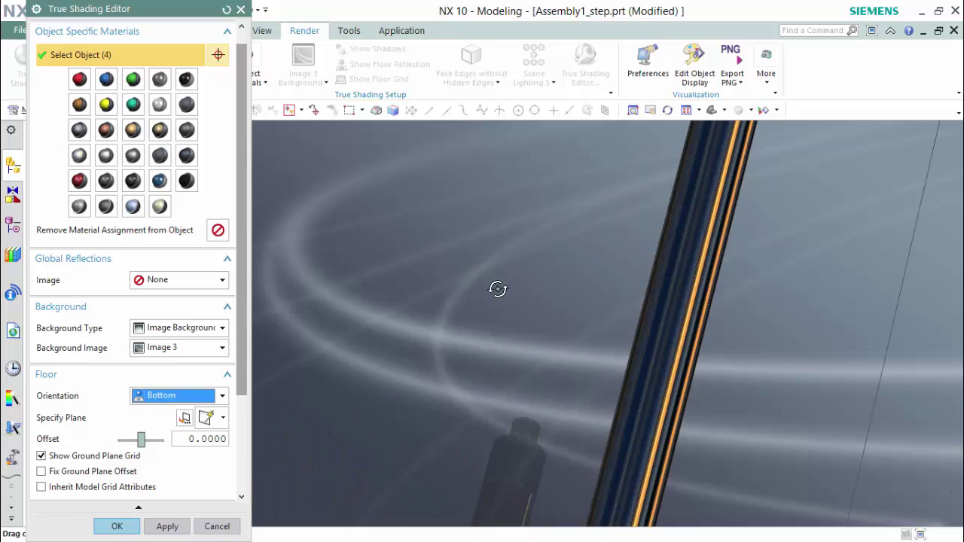
click(672, 319)
- Add five more barrel stripe faces, bringing the selection to ten
middle_drag(626, 308, 667, 245)
click(704, 237)
click(678, 235)
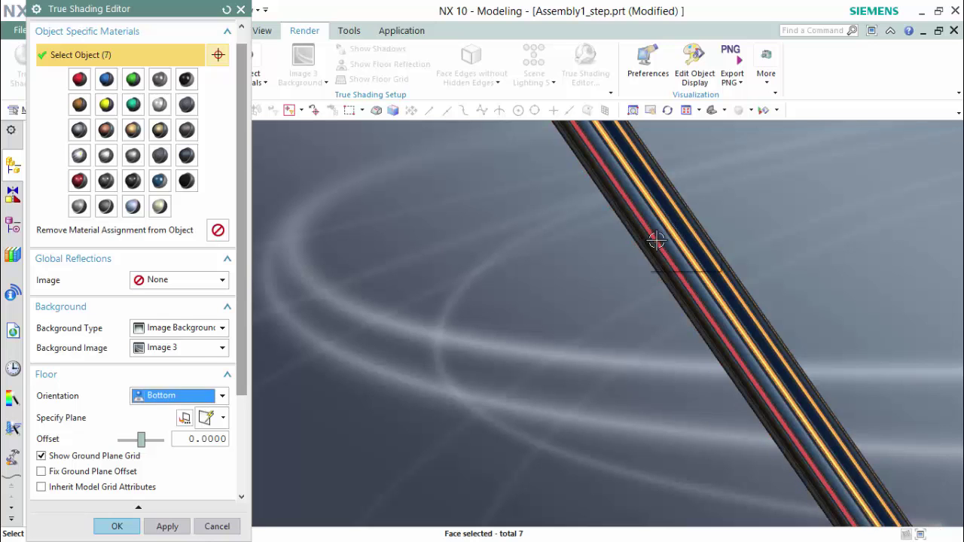
click(654, 260)
middle_drag(597, 263, 622, 253)
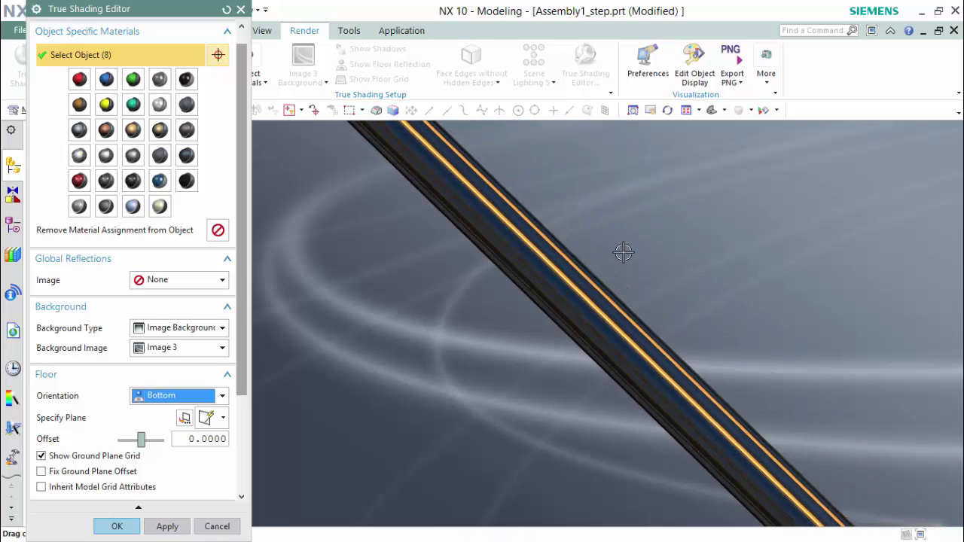
click(546, 302)
middle_drag(547, 301, 471, 288)
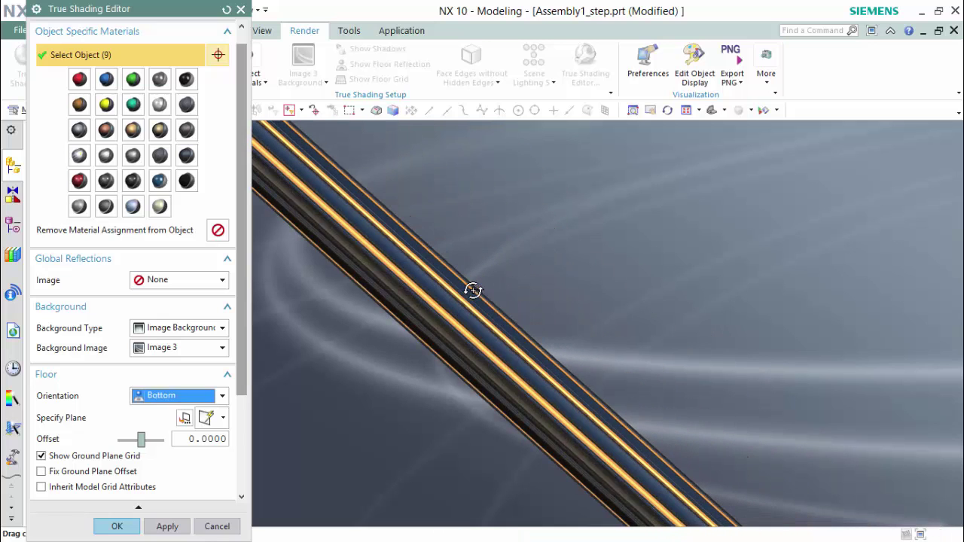
scroll(420, 316, up, 5)
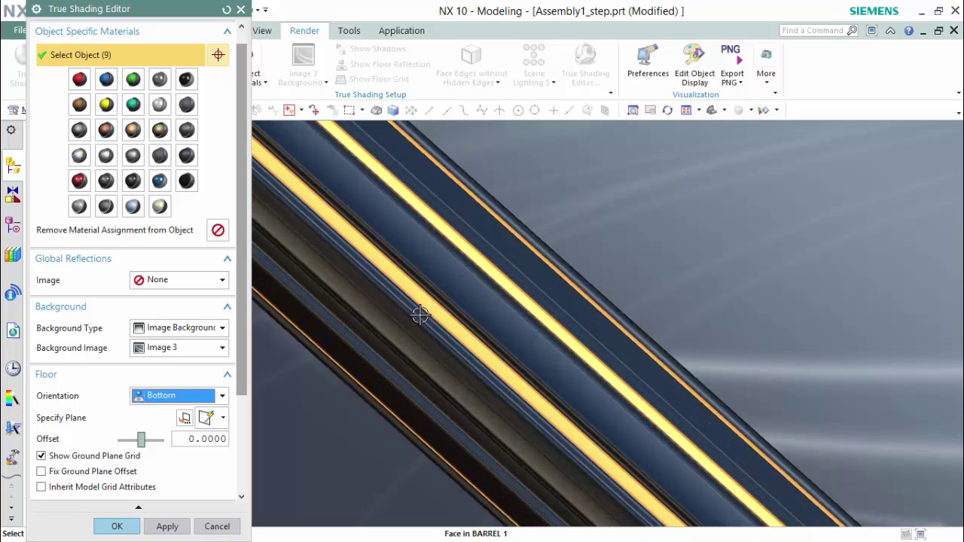
click(377, 341)
- Orbit and zoom the rifle to a bright raised front-left view
scroll(304, 359, down, 3)
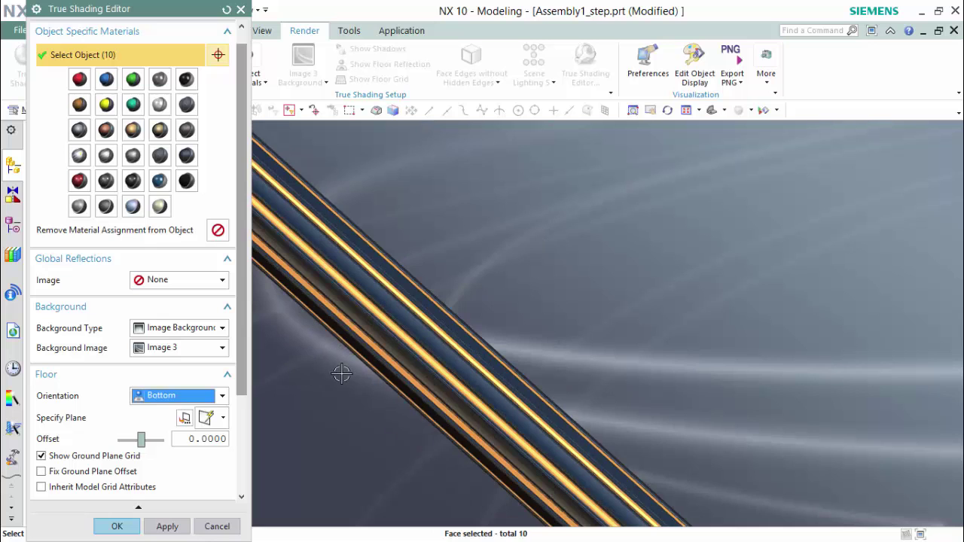
scroll(324, 384, down, 5)
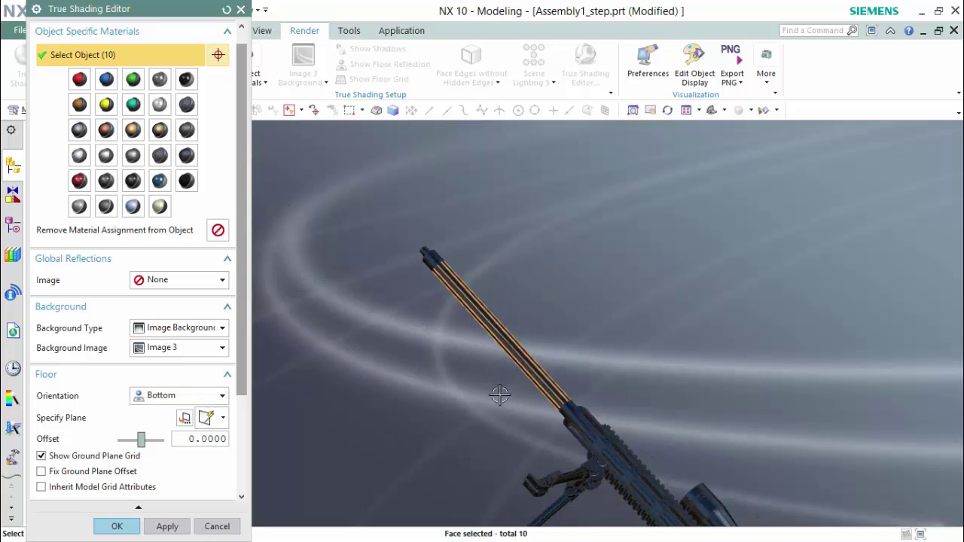
middle_drag(499, 395, 605, 315)
middle_drag(582, 427, 834, 434)
middle_drag(734, 415, 764, 365)
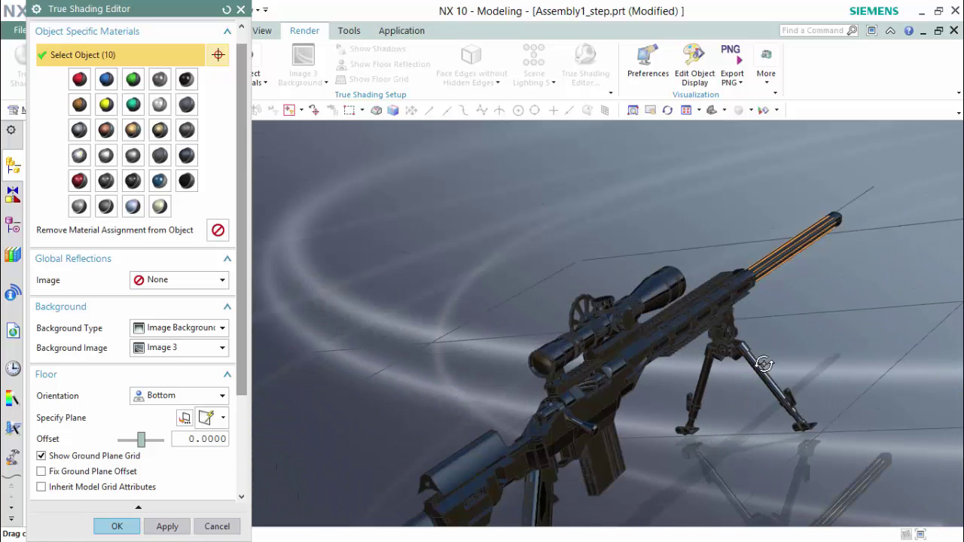
scroll(587, 379, up, 8)
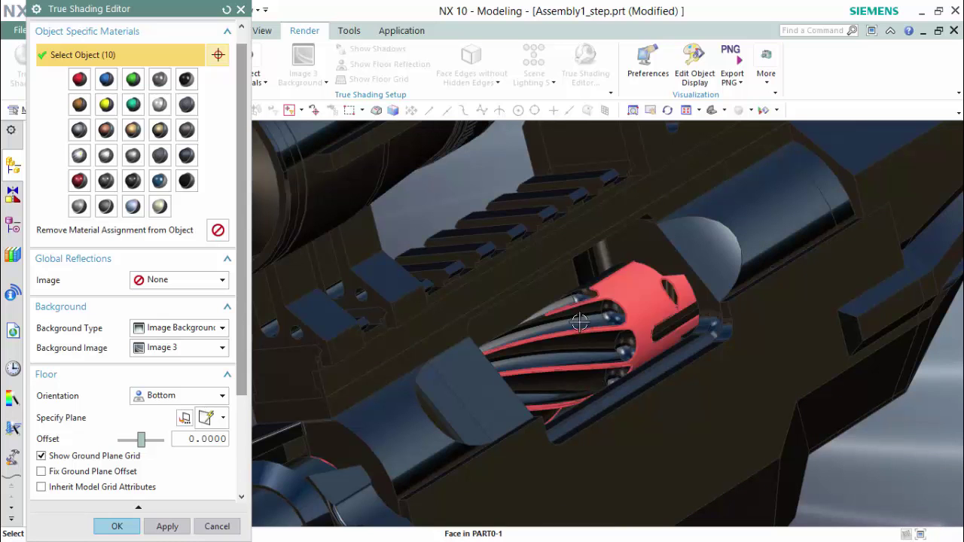
- Add four bolt faces, two turret cap faces and the scope's side ring face
click(580, 297)
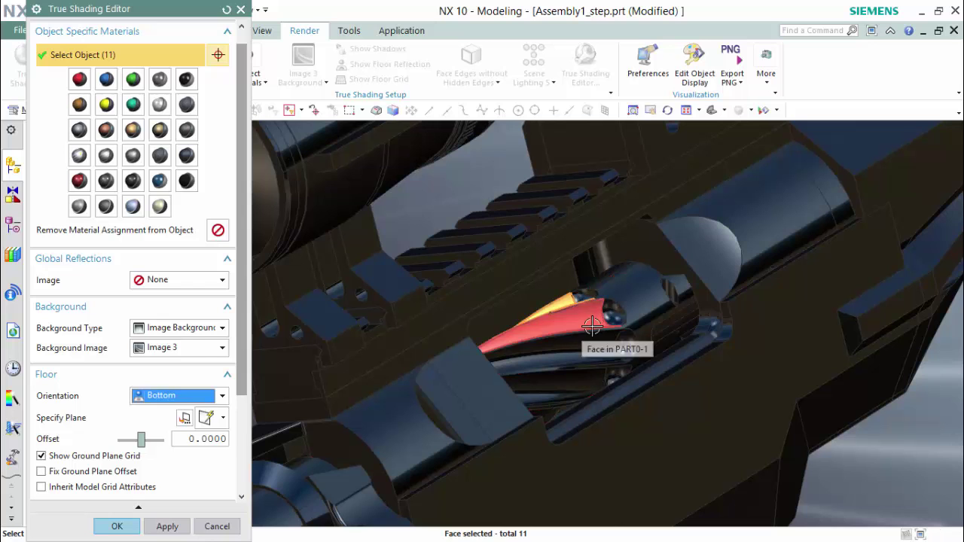
click(589, 355)
click(581, 375)
click(574, 387)
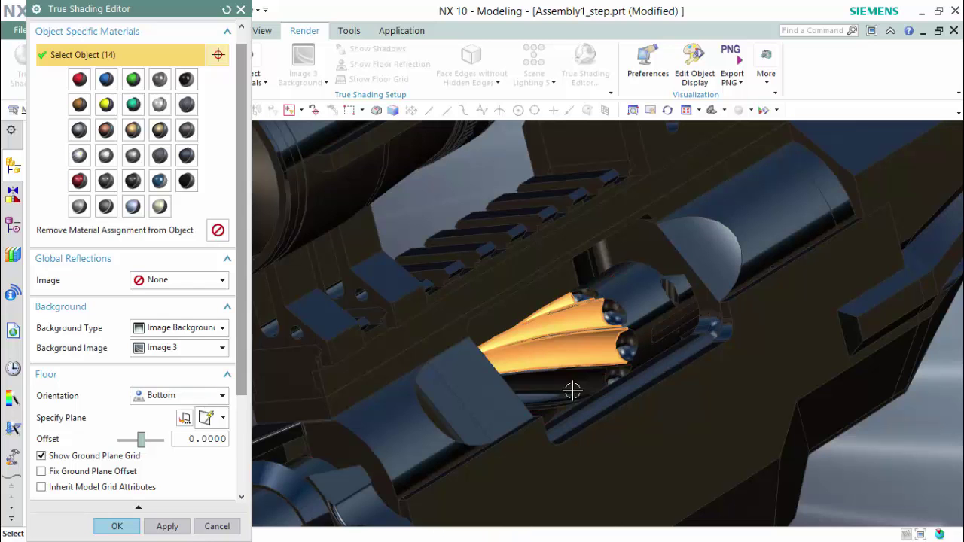
scroll(575, 387, down, 6)
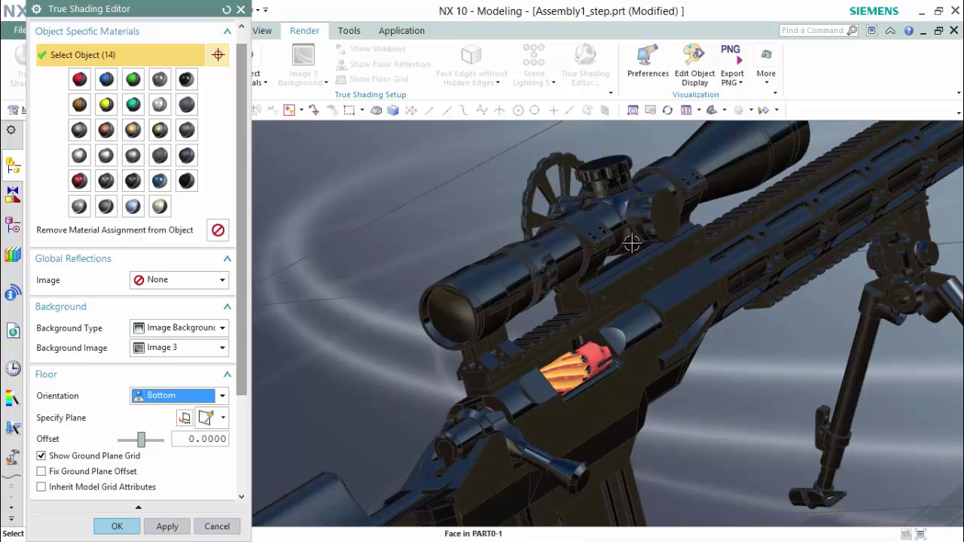
click(610, 183)
click(602, 181)
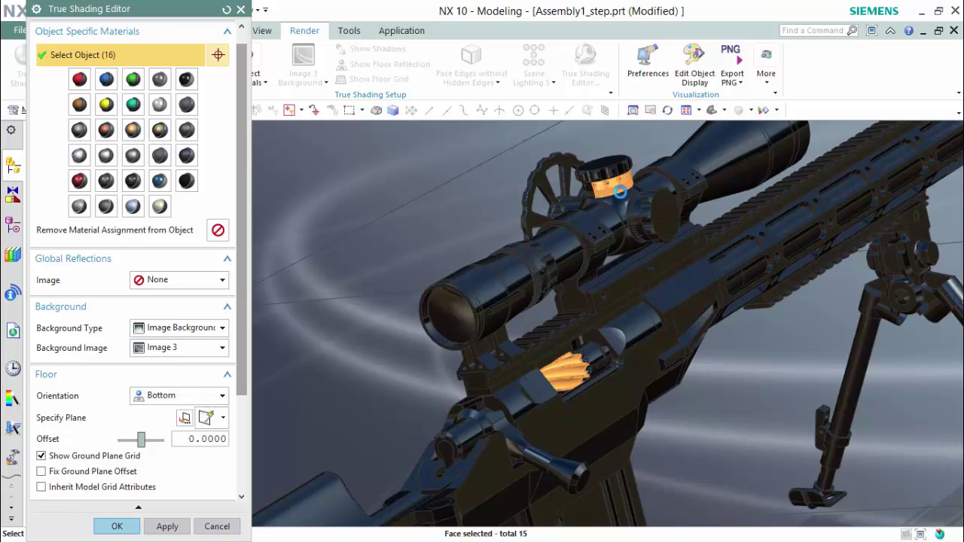
scroll(634, 215, up, 3)
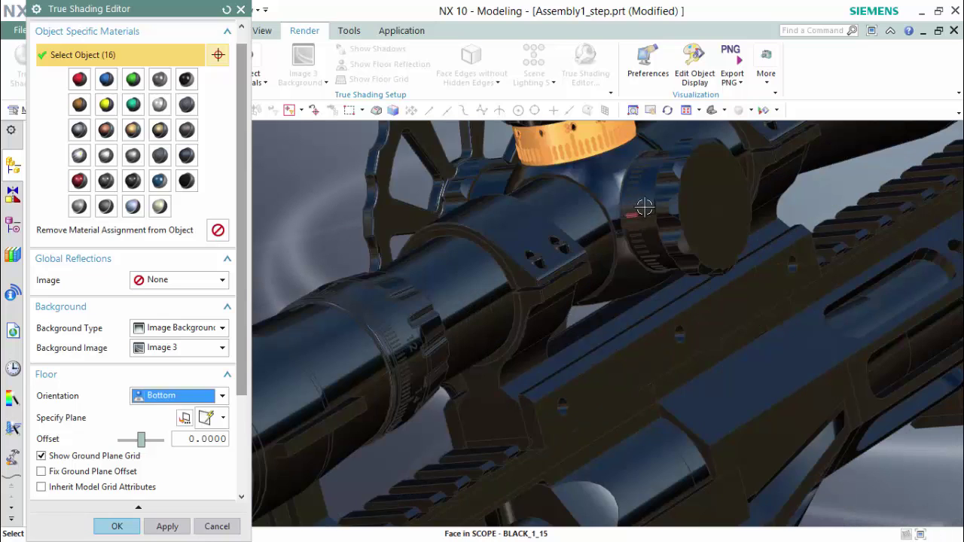
click(640, 220)
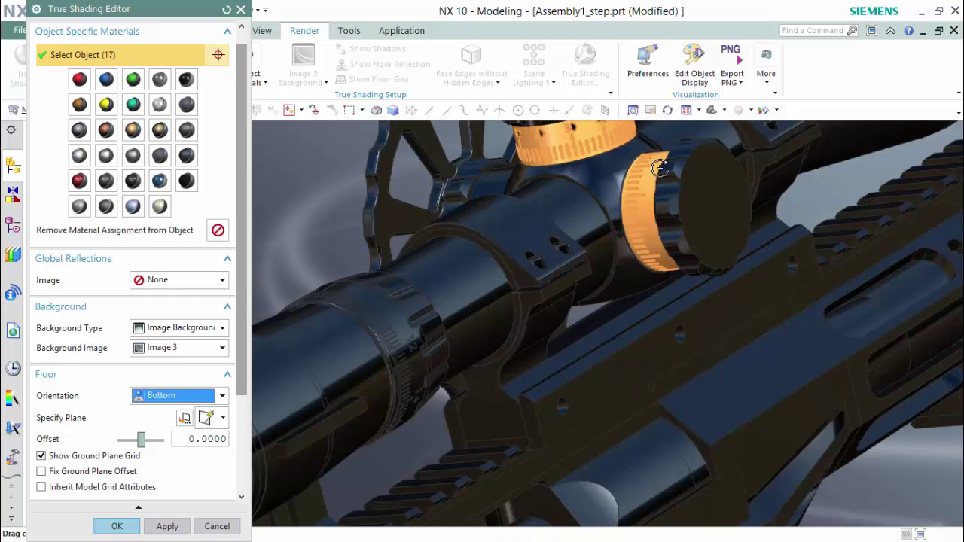
- Add the scope end cap, turret top, handwheel, two scope rings and turret wheel, reaching 24 faces
middle_drag(660, 167, 712, 192)
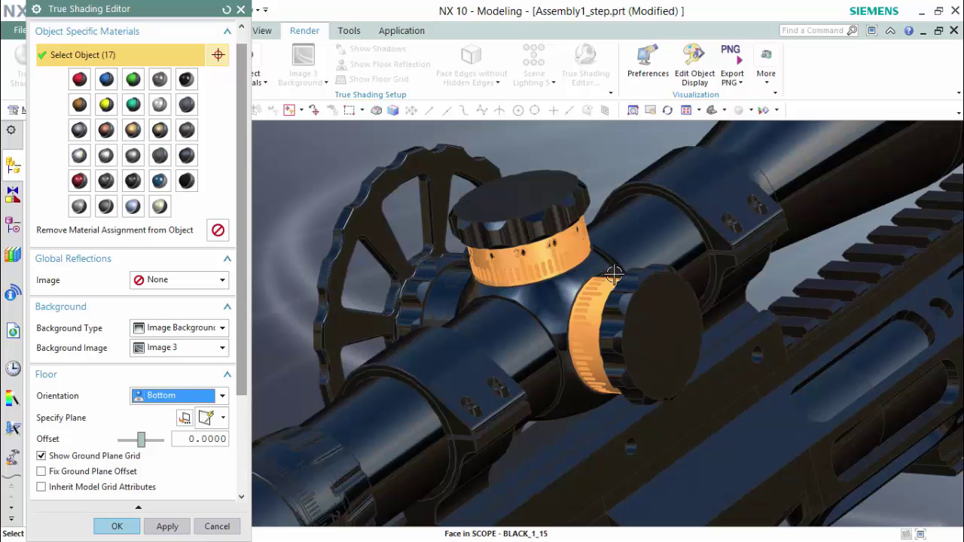
click(624, 303)
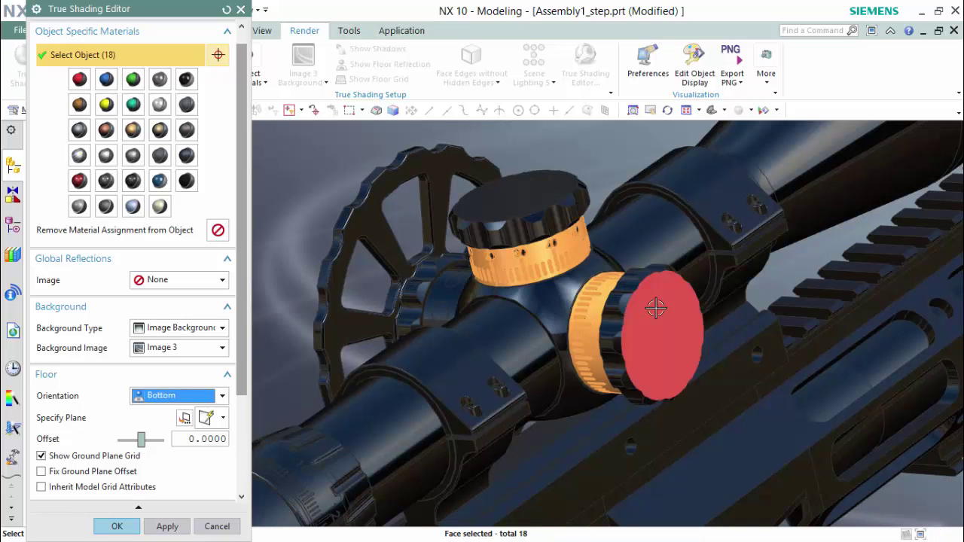
click(515, 200)
click(417, 168)
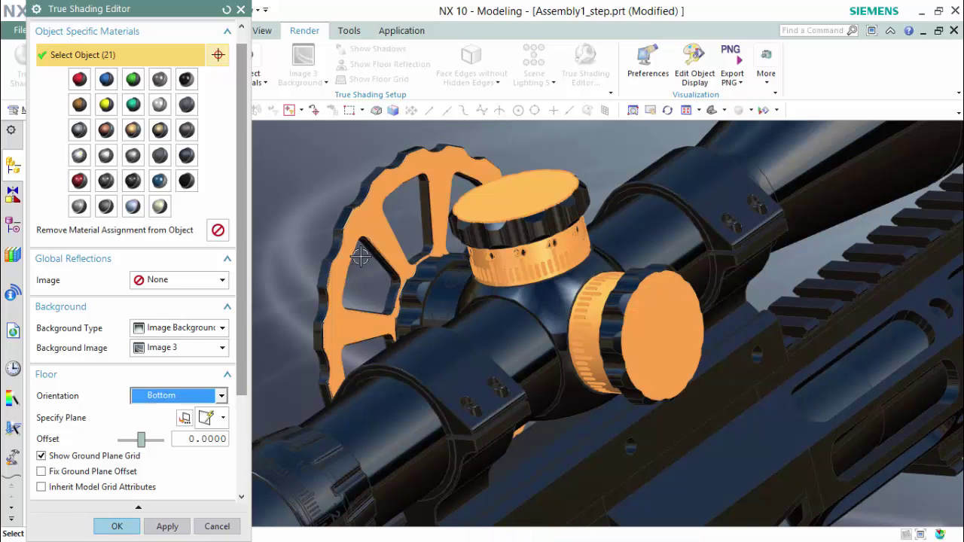
middle_drag(369, 250, 340, 411)
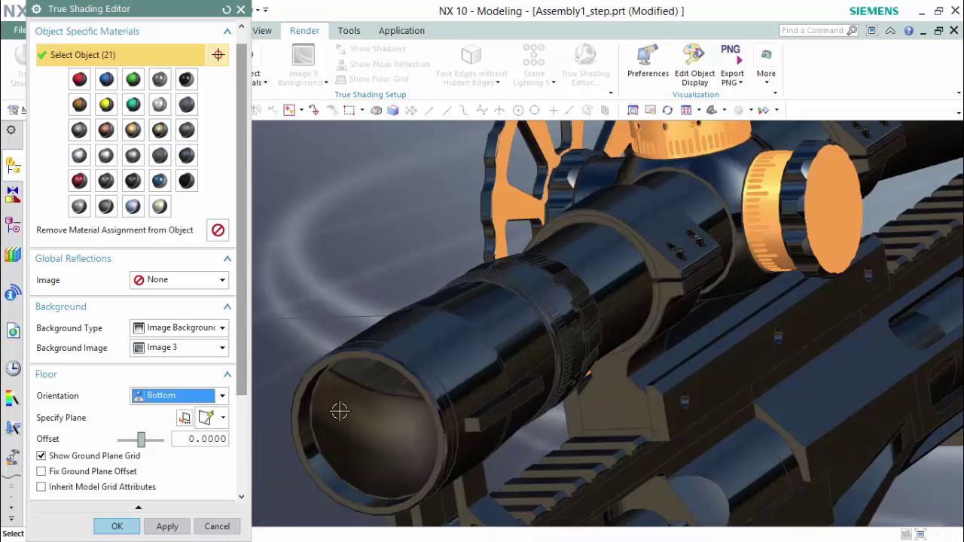
click(516, 293)
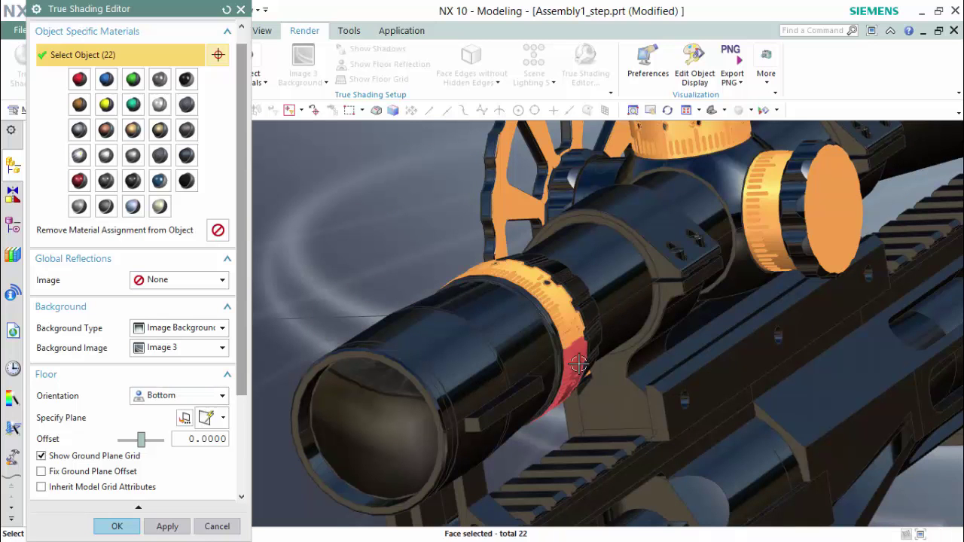
click(578, 364)
middle_drag(444, 245, 708, 208)
click(818, 250)
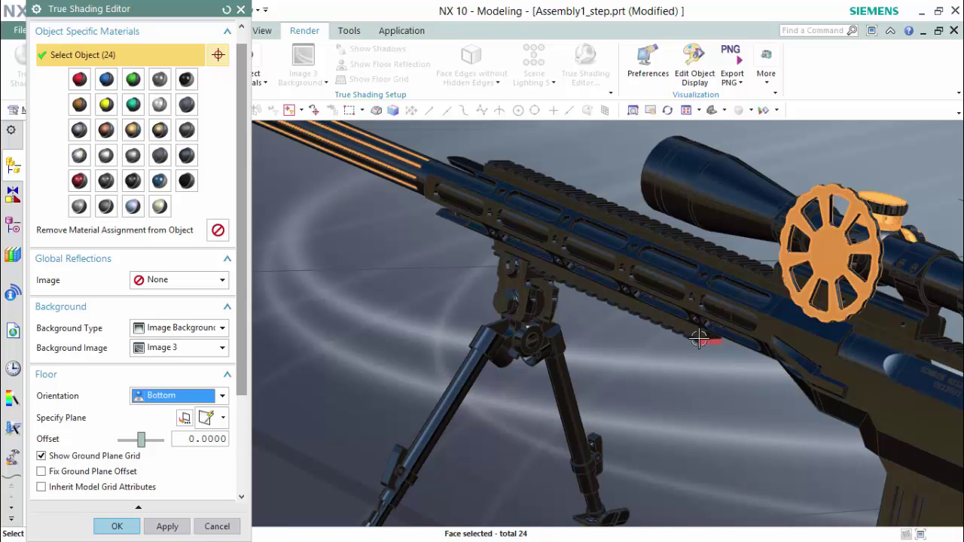
- Orbit and zoom to view the rifle from the other side
middle_drag(672, 331, 709, 308)
scroll(711, 310, up, 2)
scroll(711, 310, down, 3)
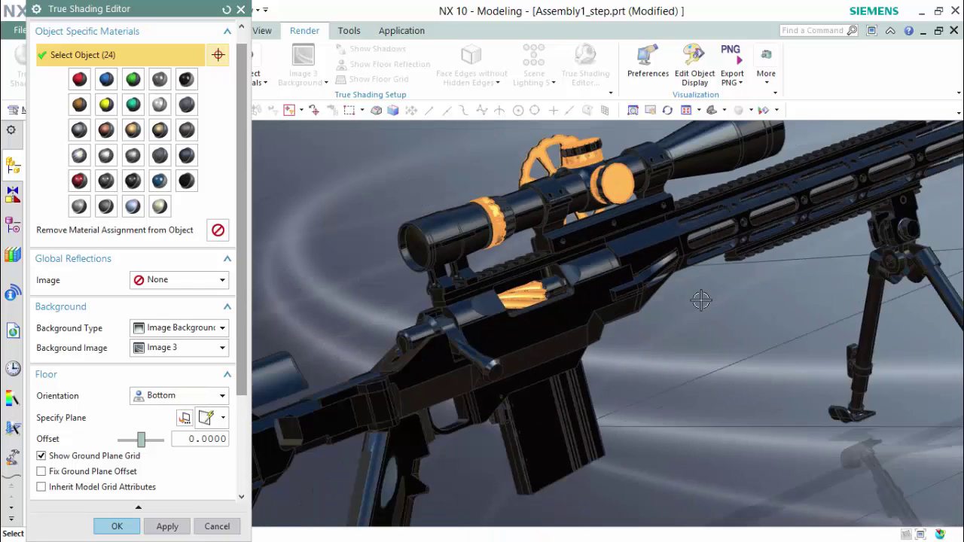
scroll(711, 315, up, 1)
scroll(711, 313, down, 1)
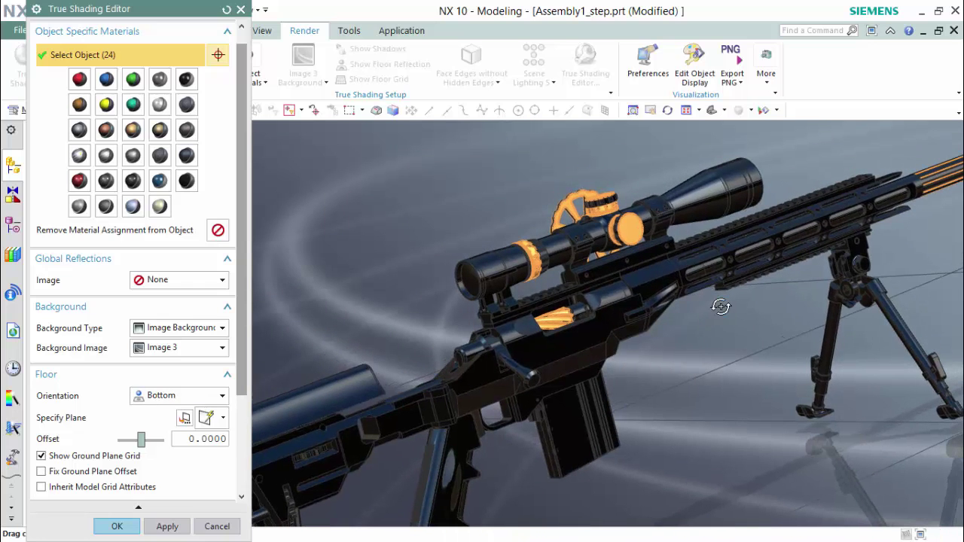
scroll(686, 305, down, 1)
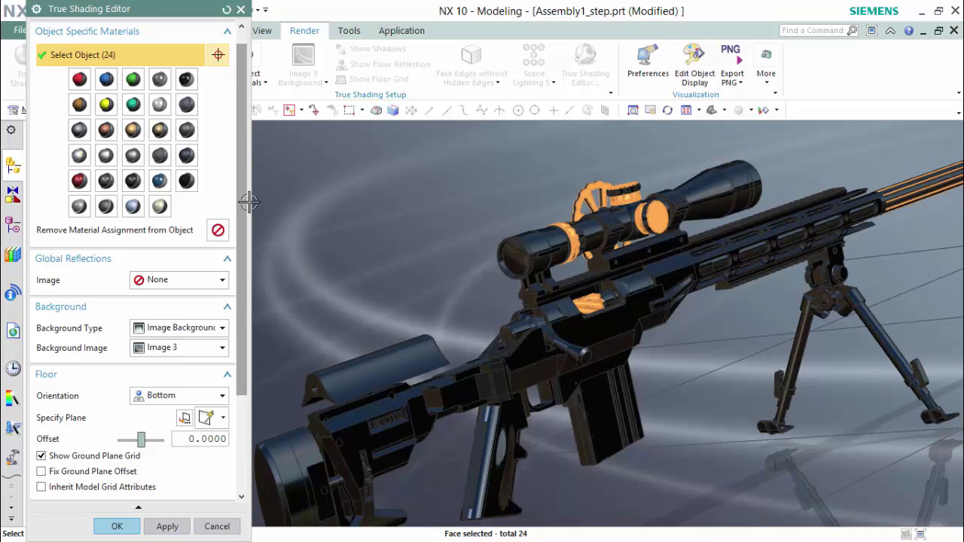
- Apply Red Metallic Paint to the 24 selected faces, inspect the scope, and accept with OK
click(79, 181)
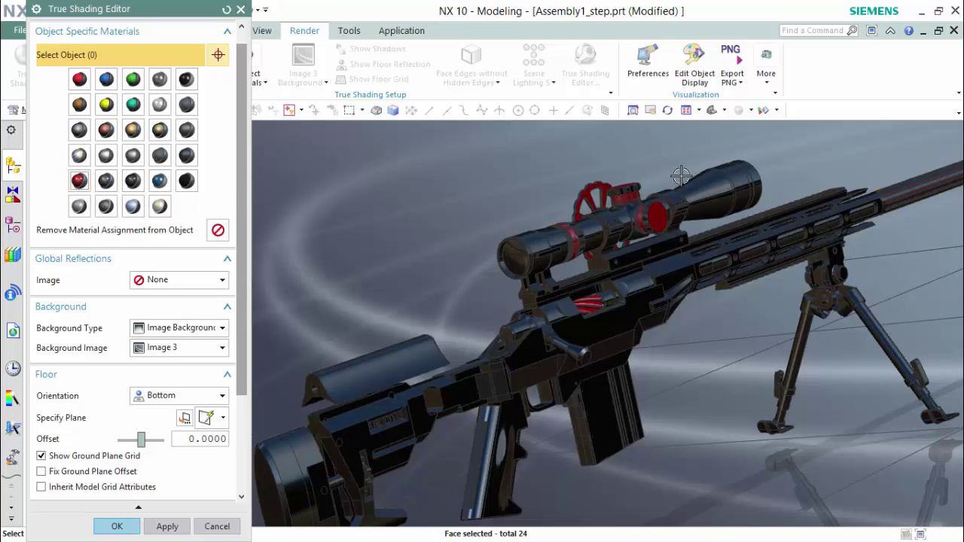
middle_drag(690, 173, 624, 136)
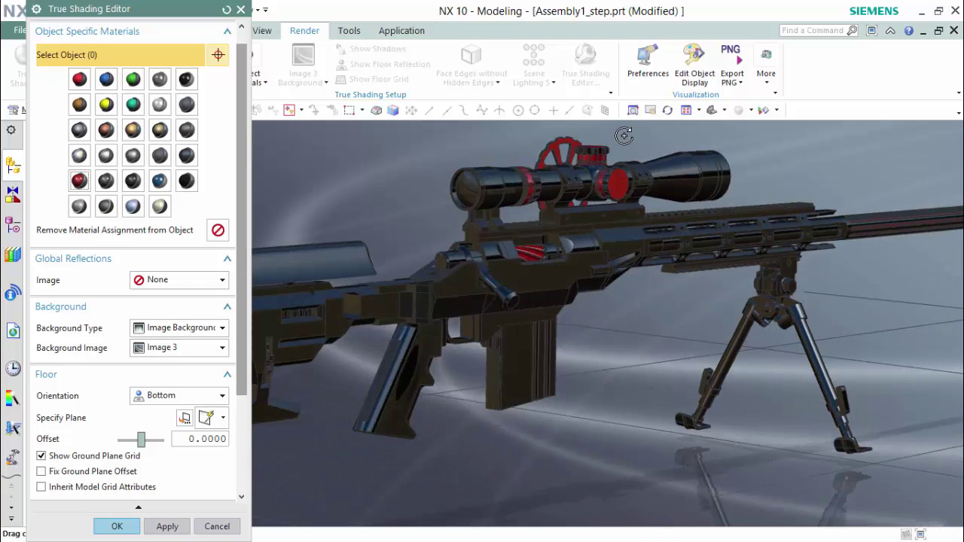
scroll(679, 210, up, 3)
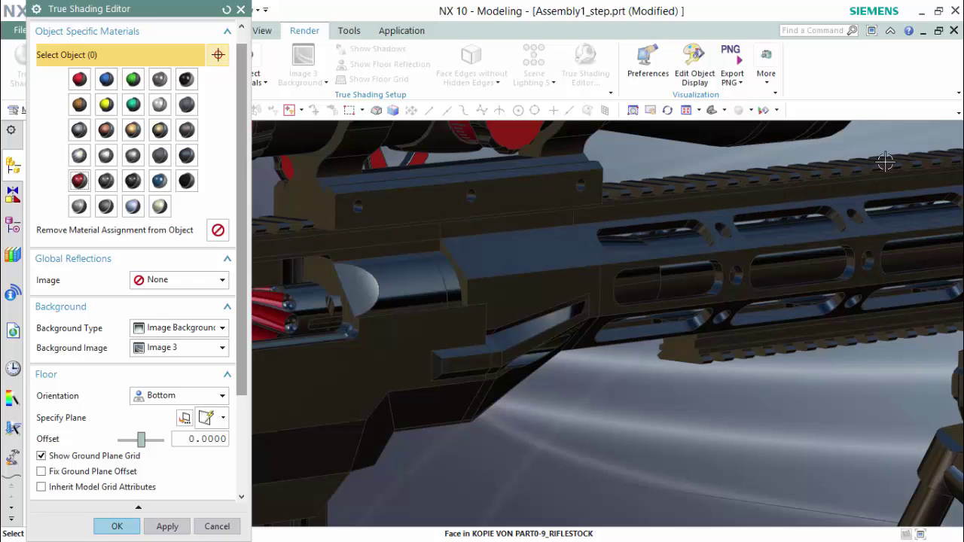
middle_drag(884, 162, 758, 214)
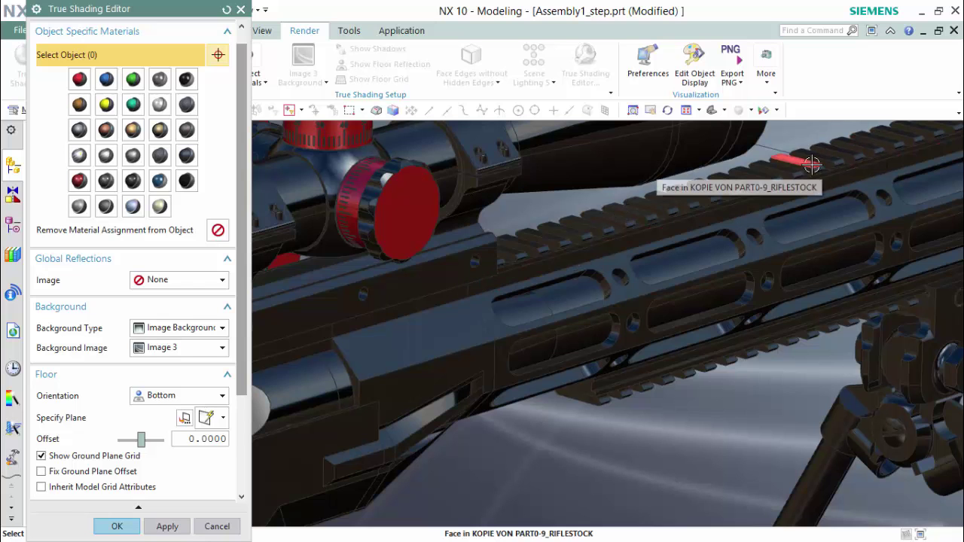
click(118, 527)
- Paint the top rail Red Metallic Paint as work part, then restore Assembly1_step as work part
scroll(577, 282, down, 3)
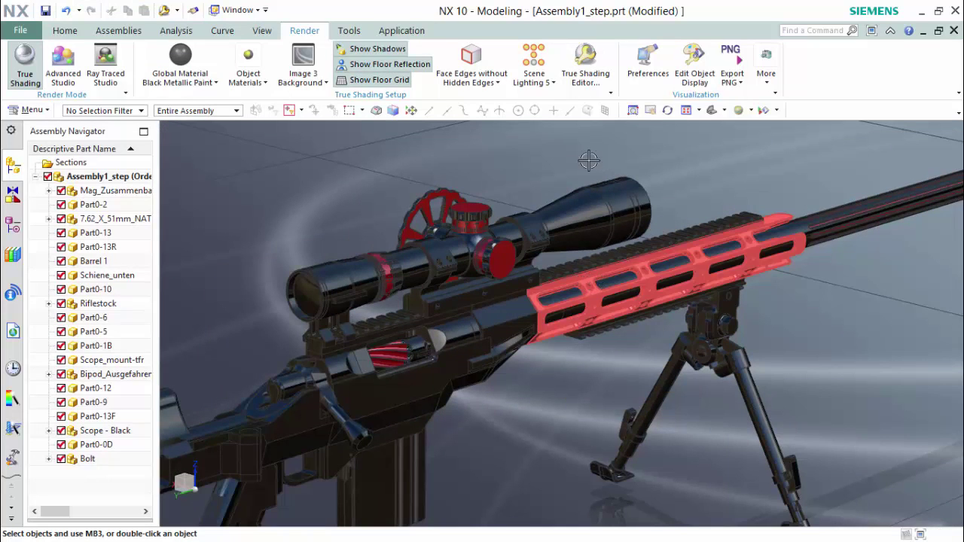
double_click(640, 249)
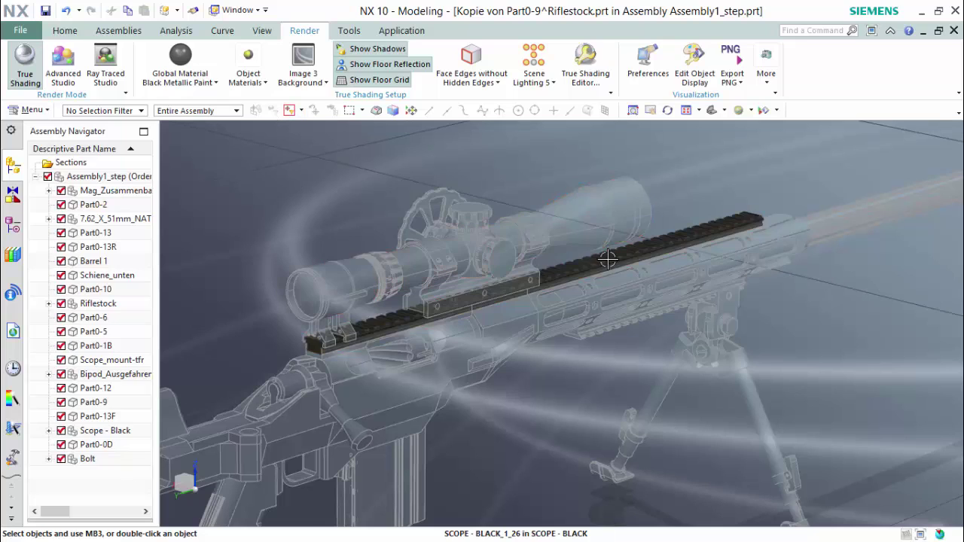
click(608, 259)
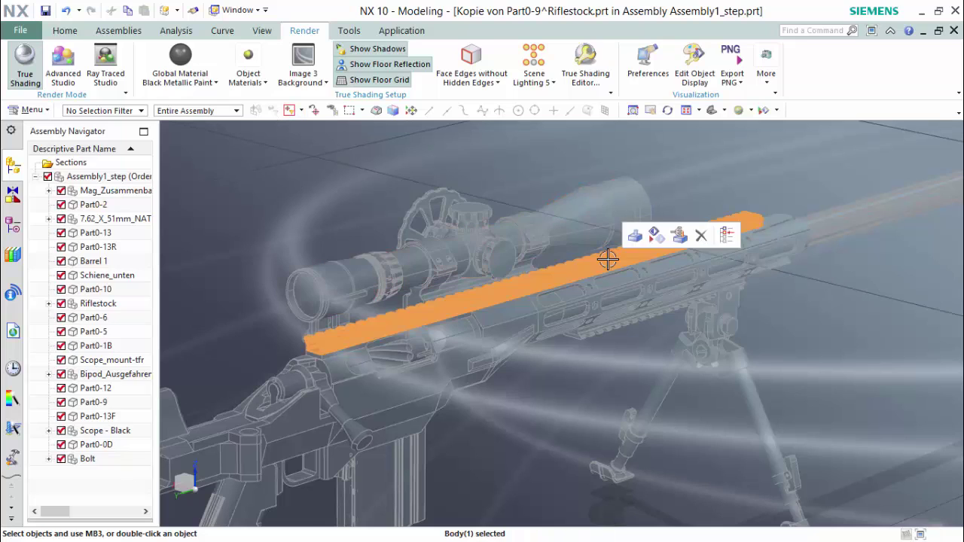
click(263, 84)
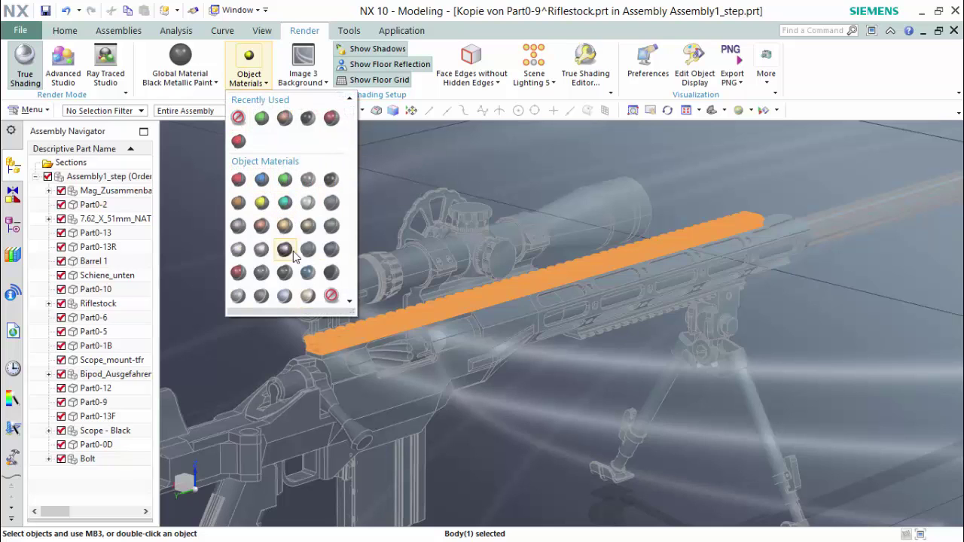
click(238, 273)
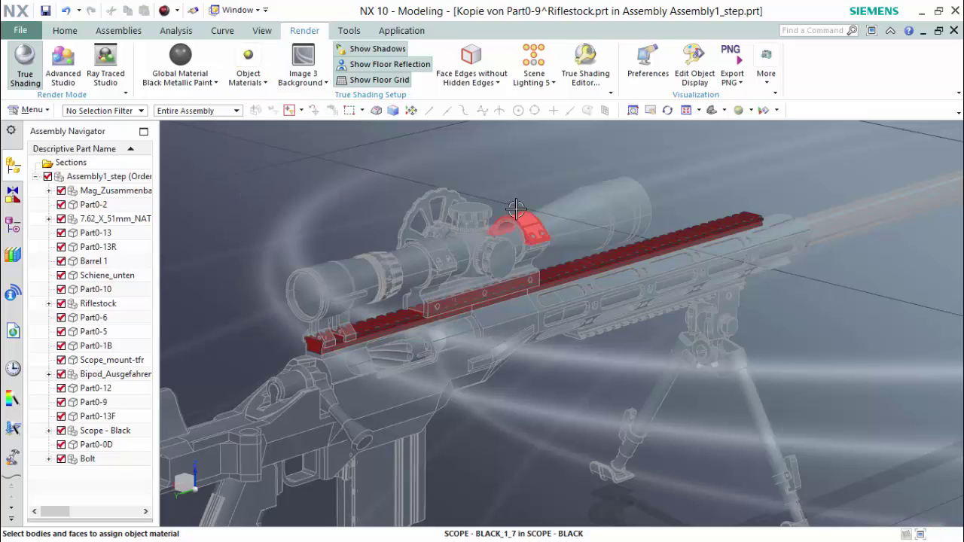
double_click(113, 178)
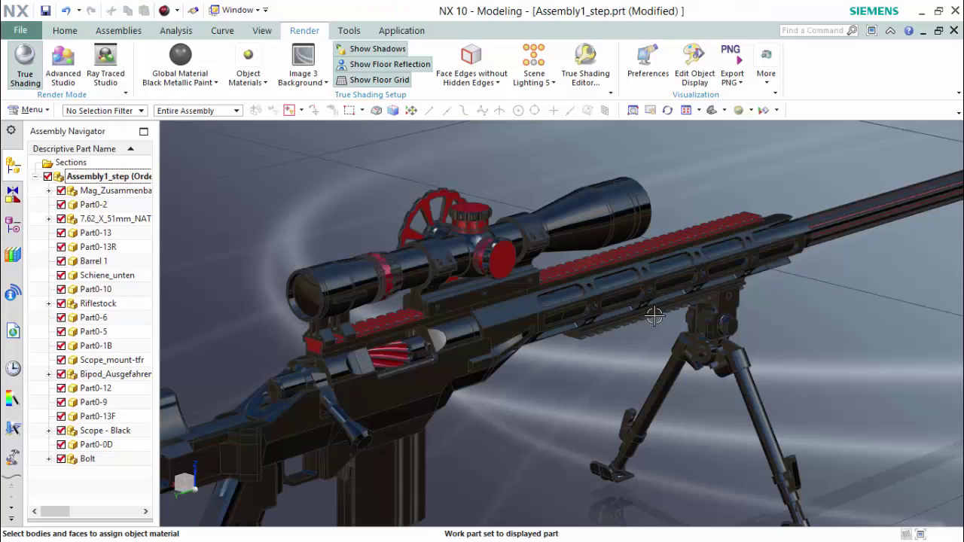
- Make the lower rail Schiene_unten the work part and paint its body Red Metallic Paint
click(653, 315)
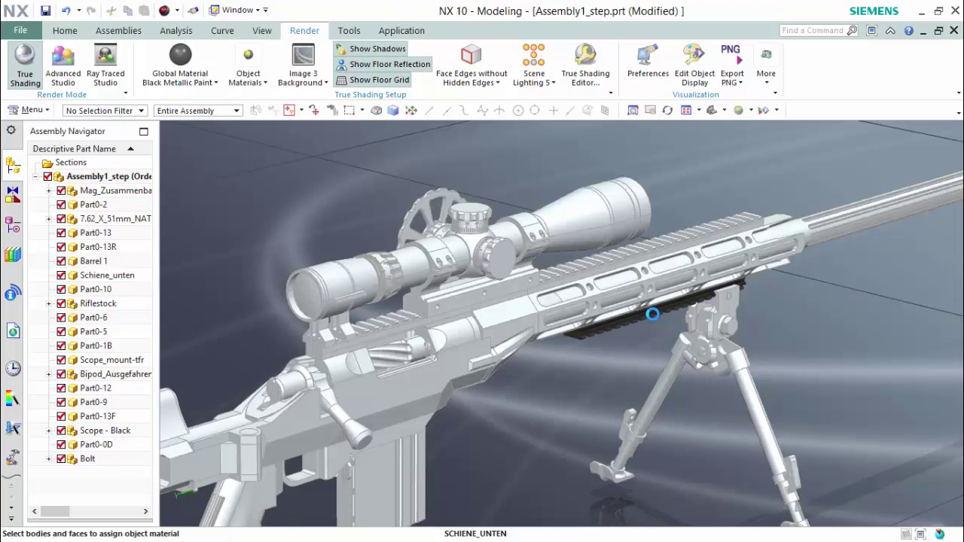
double_click(653, 315)
click(249, 66)
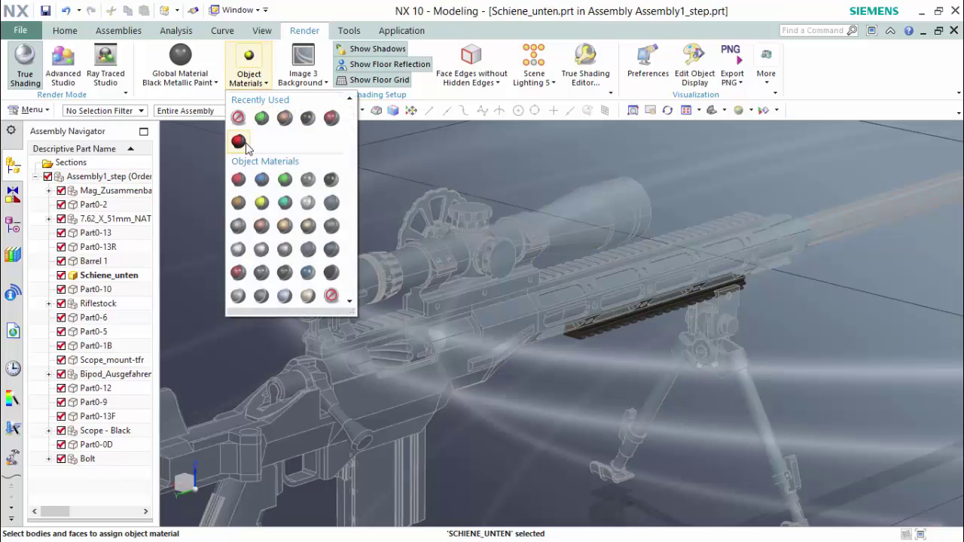
click(673, 338)
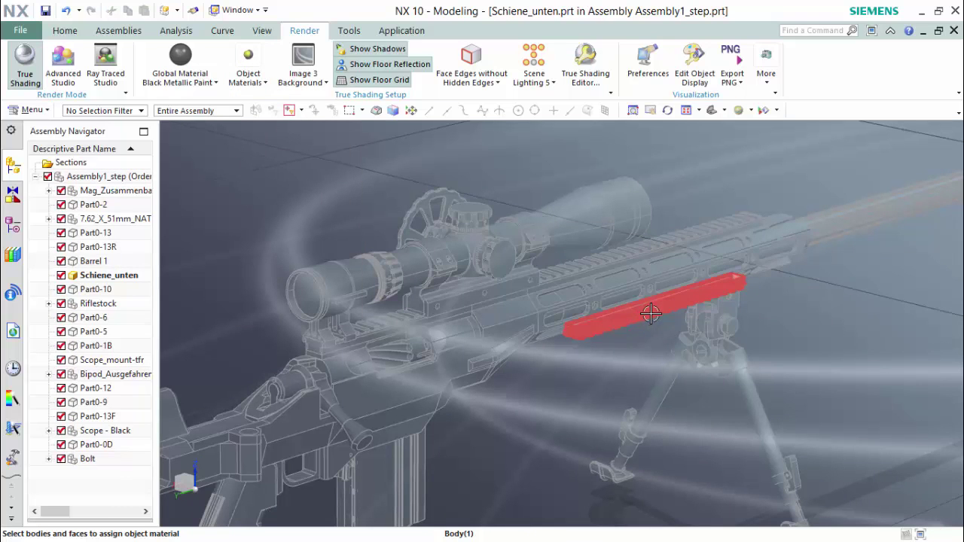
click(644, 312)
click(248, 68)
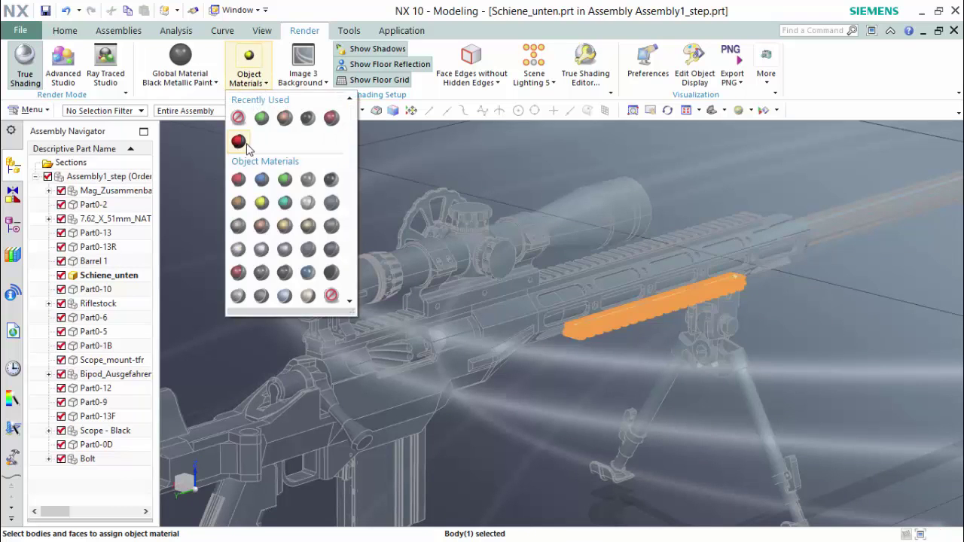
click(331, 117)
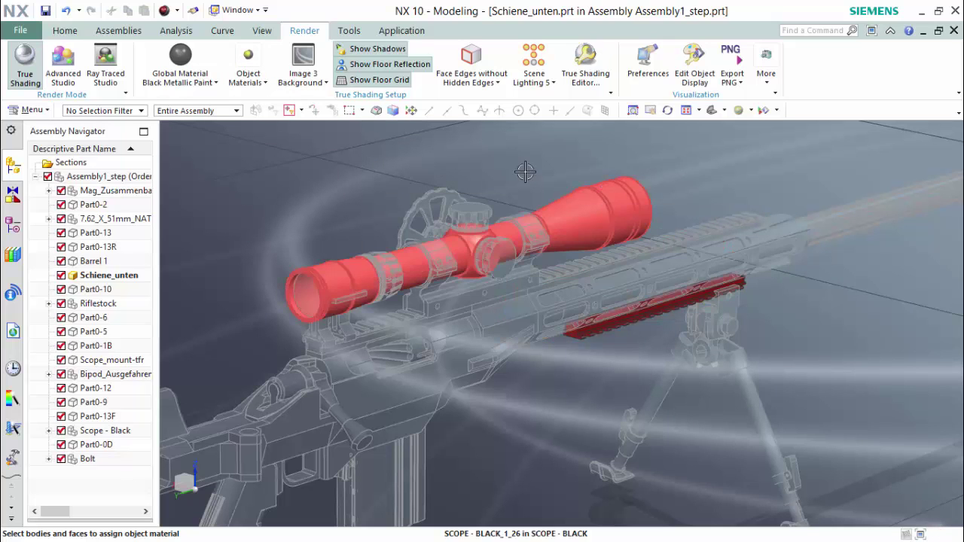
- Return to Assembly1_step, then make the handguard the work part and select its body
double_click(120, 175)
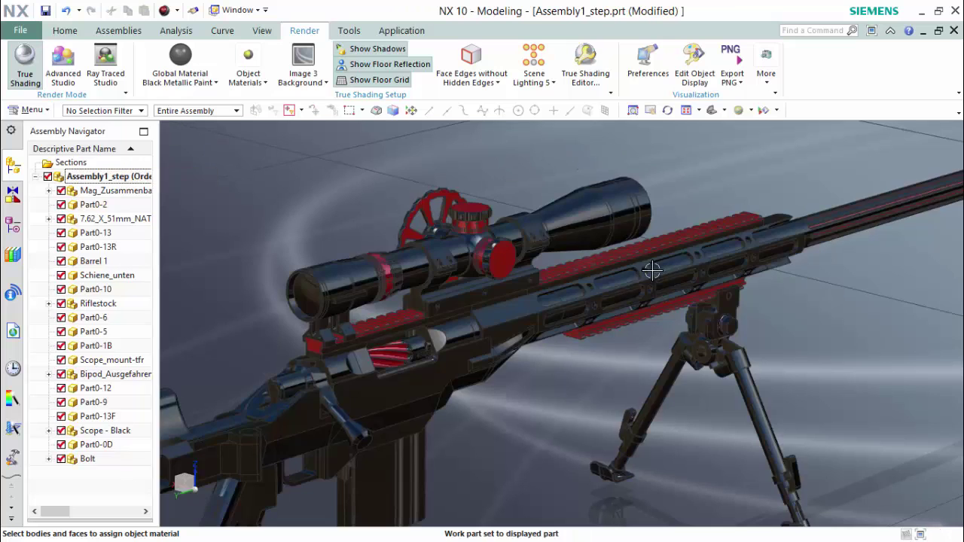
click(649, 266)
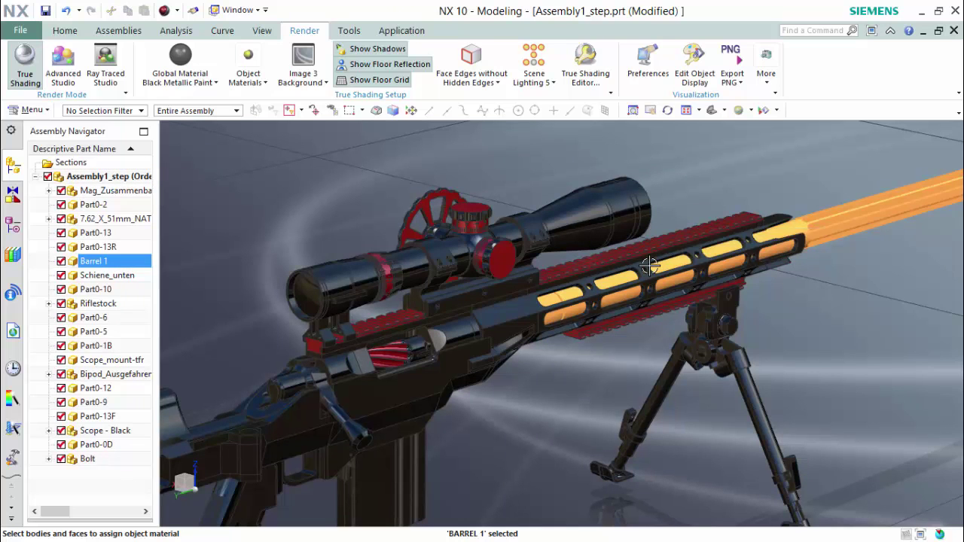
key(Escape)
double_click(649, 274)
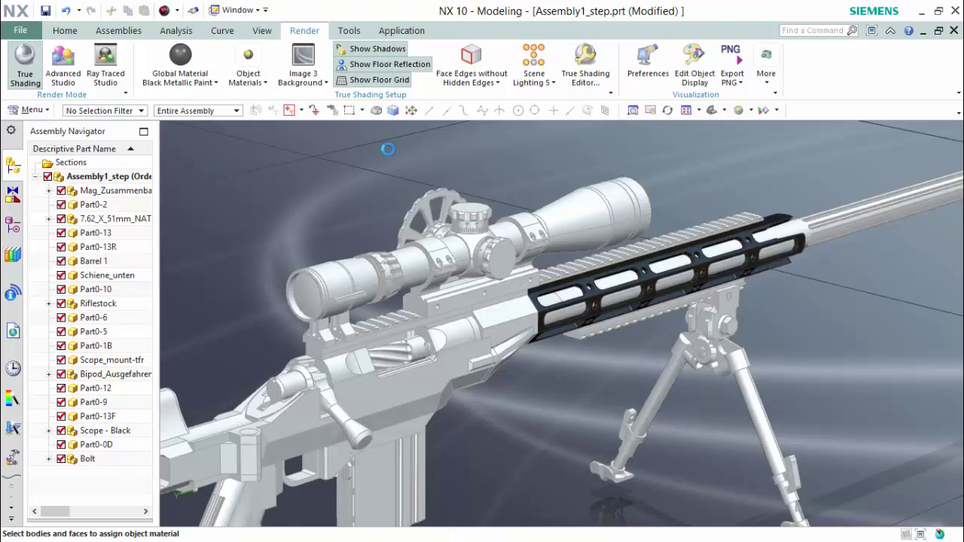
click(247, 74)
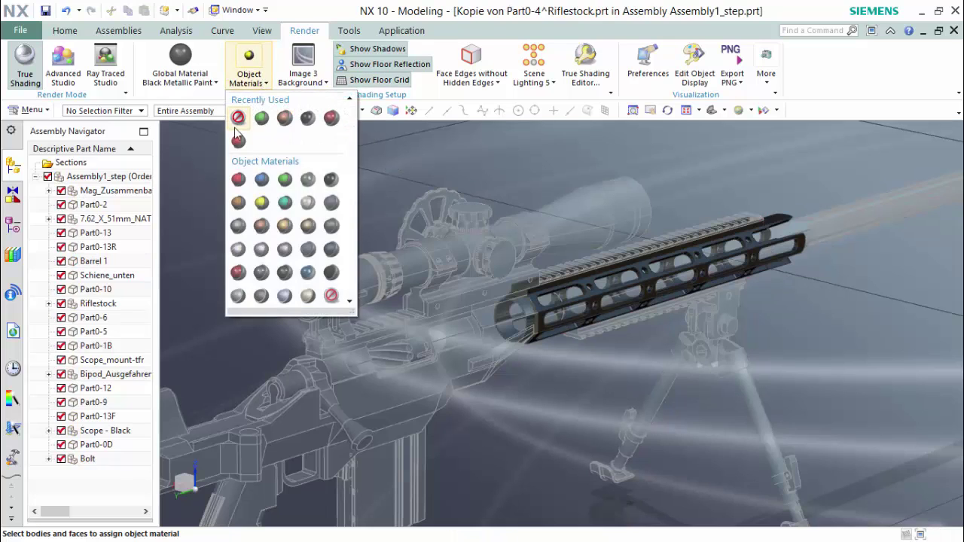
click(640, 271)
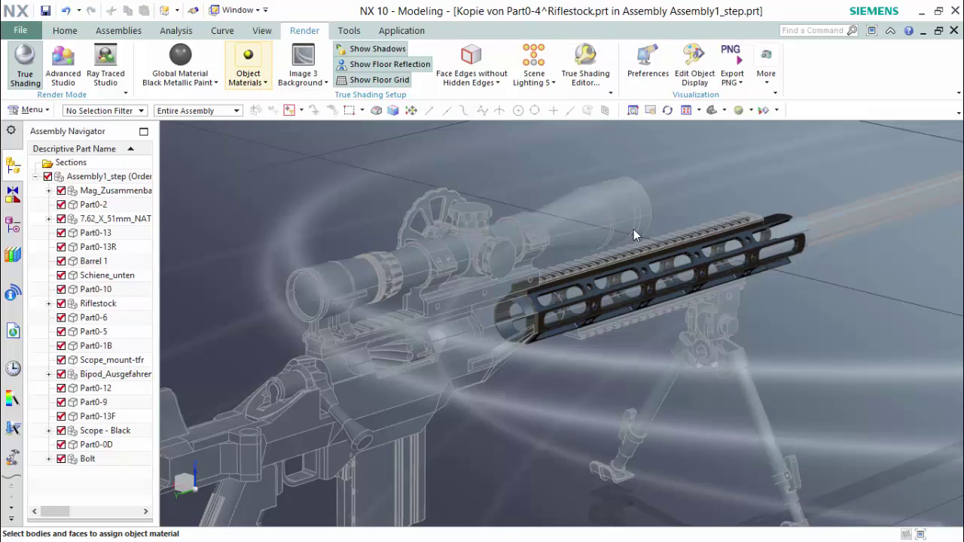
click(649, 284)
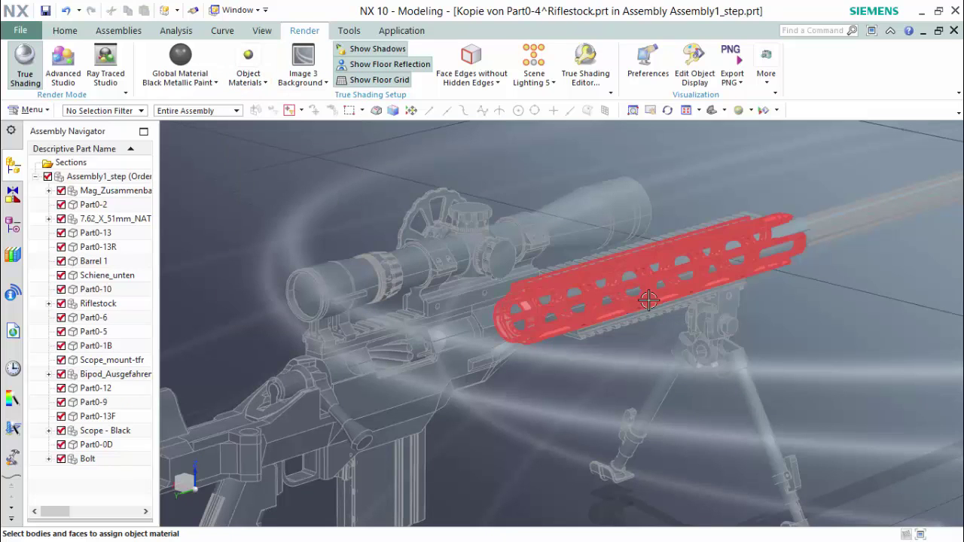
- Inspect the handguard and pick its body from among the overlapping objects
scroll(646, 279, up, 3)
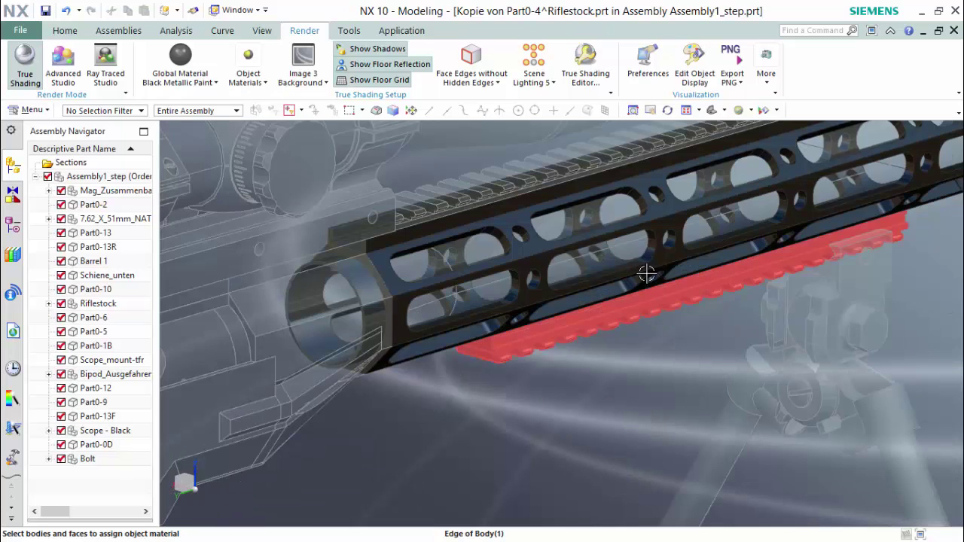
scroll(646, 274, down, 5)
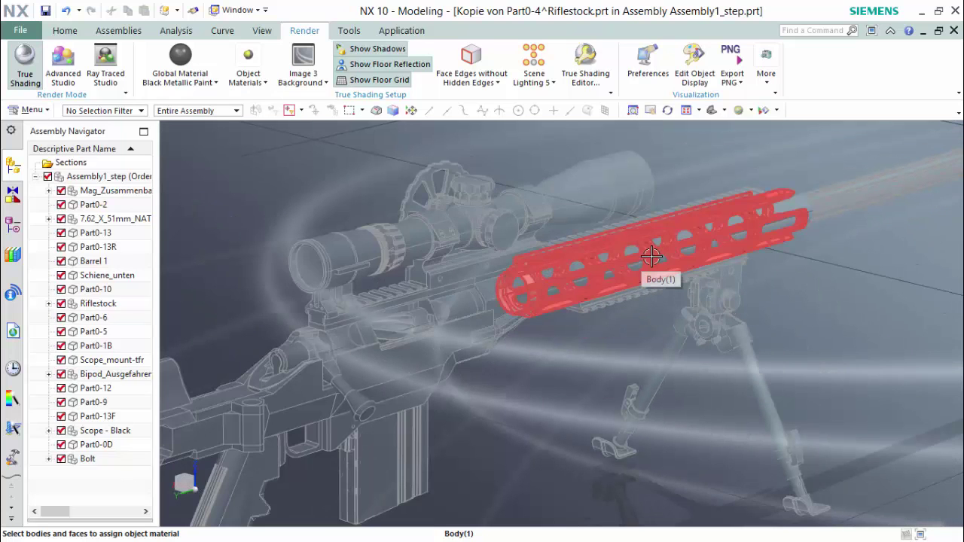
click(652, 262)
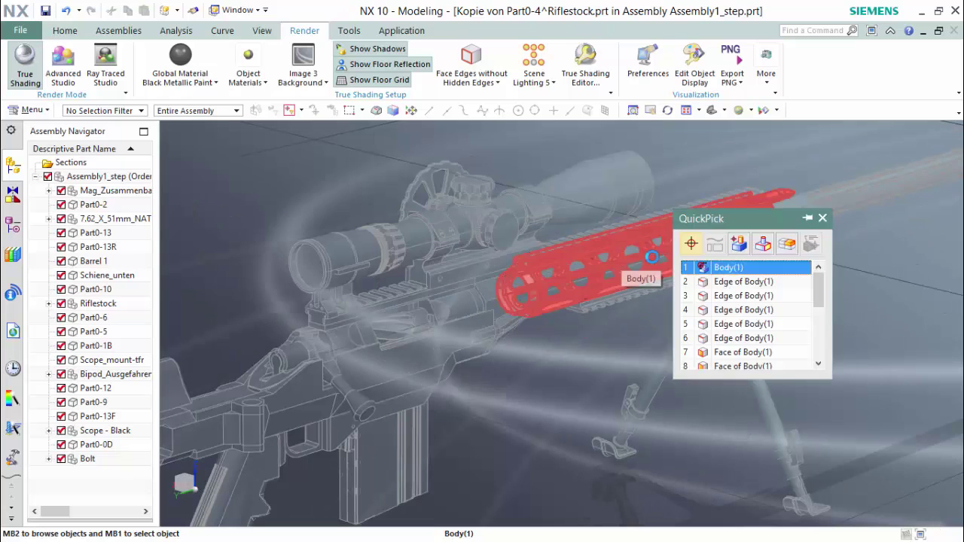
right_click(654, 266)
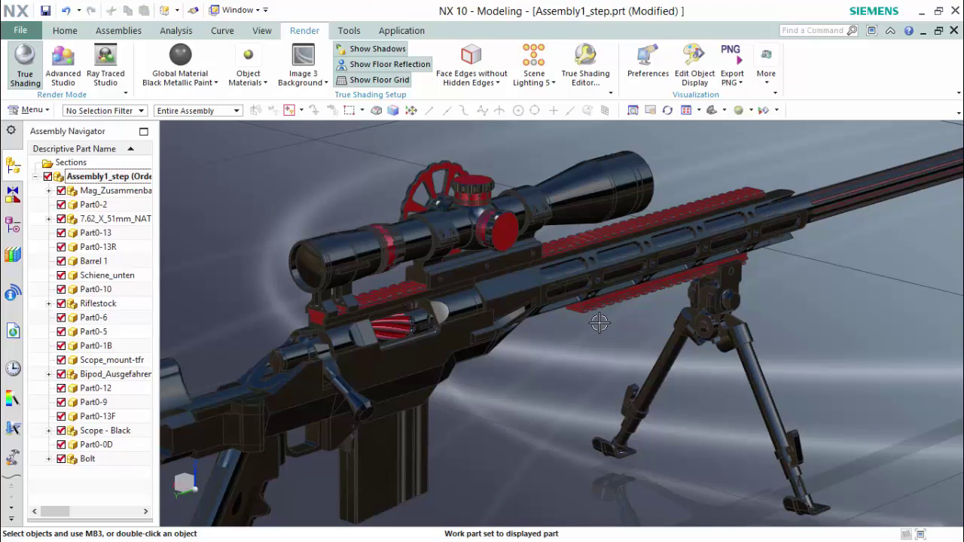
- Make the bolt the work part and paint its handle Red Metallic Paint
double_click(340, 380)
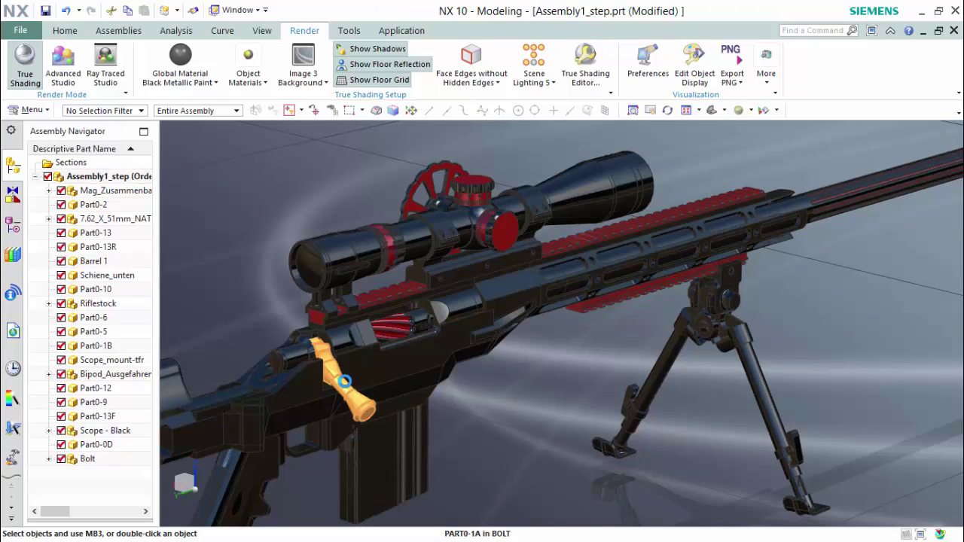
click(261, 85)
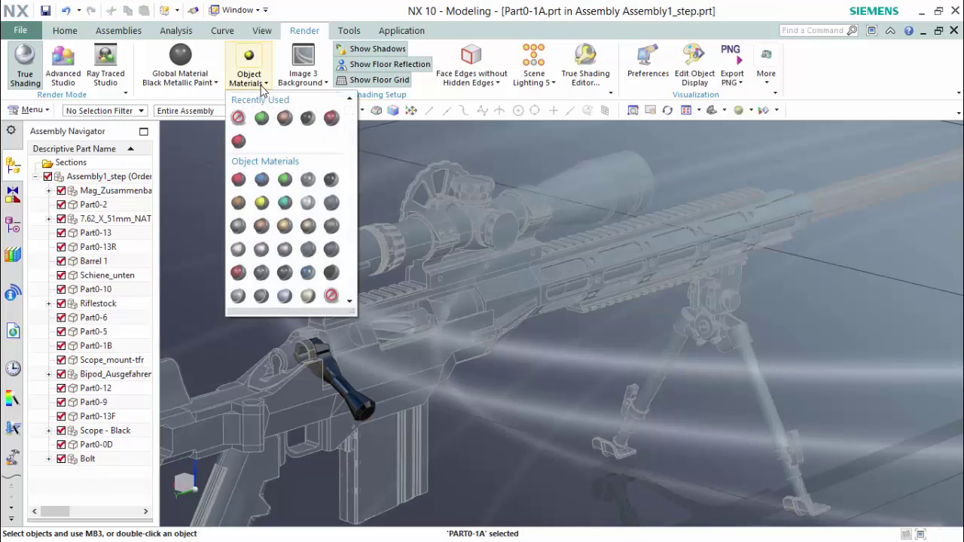
click(308, 202)
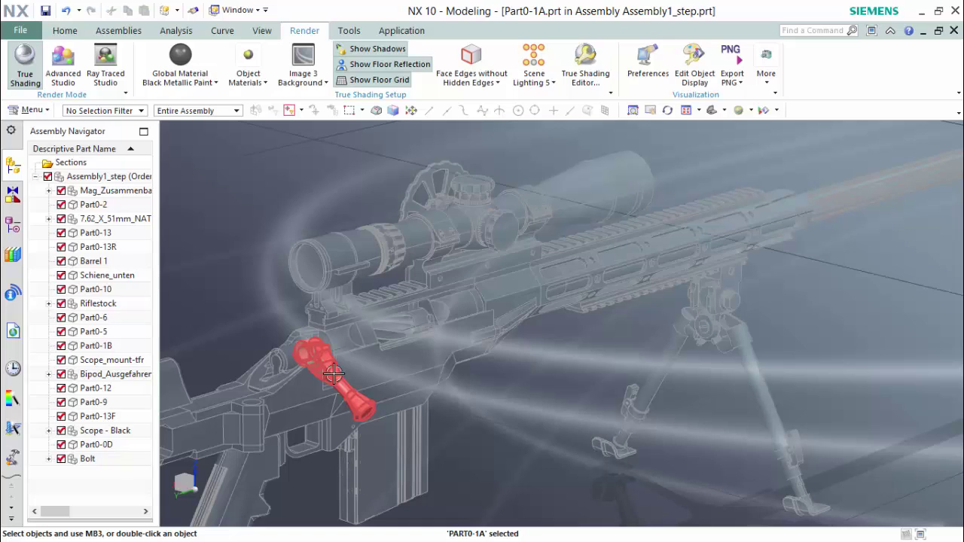
click(334, 374)
click(256, 83)
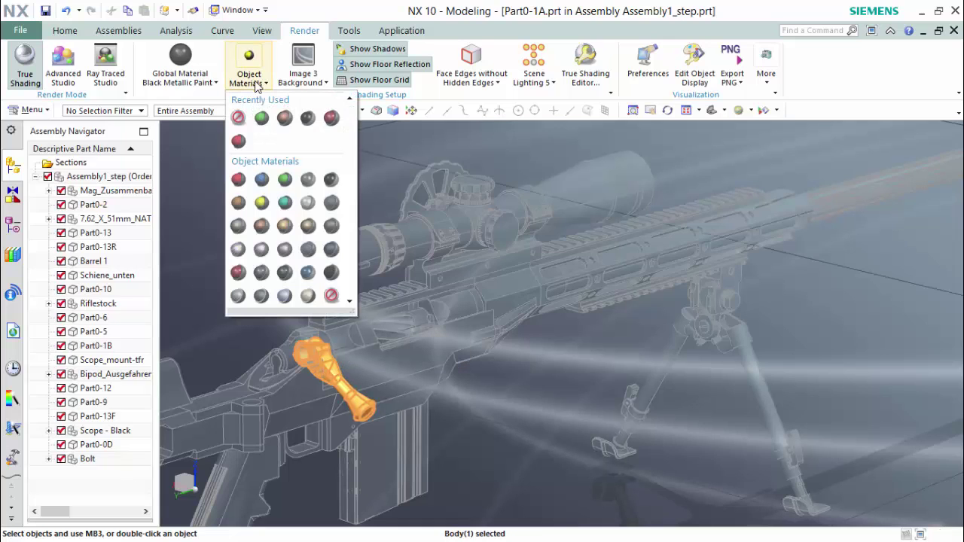
click(336, 124)
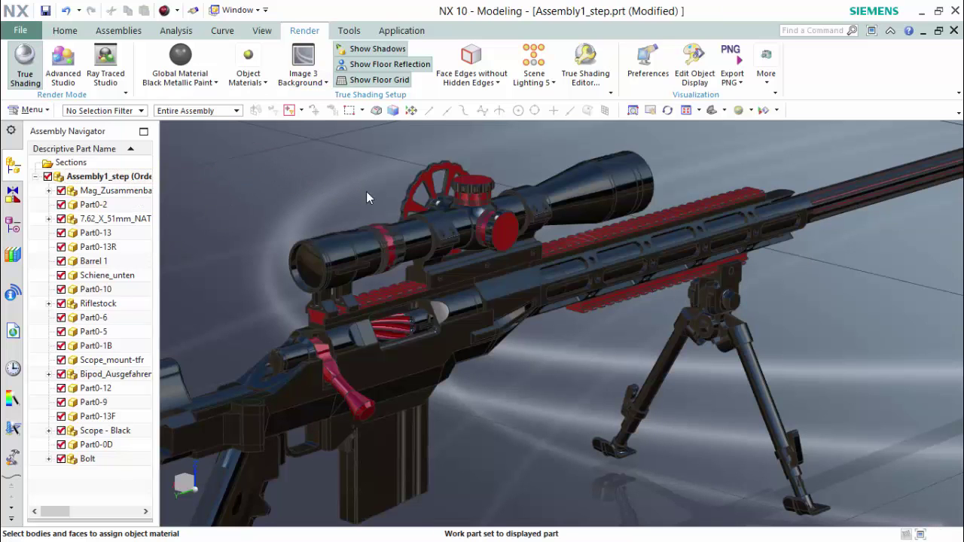
middle_drag(399, 189, 319, 371)
- Make the riflestock the work part and paint the butt pad Red Metallic Paint
double_click(280, 388)
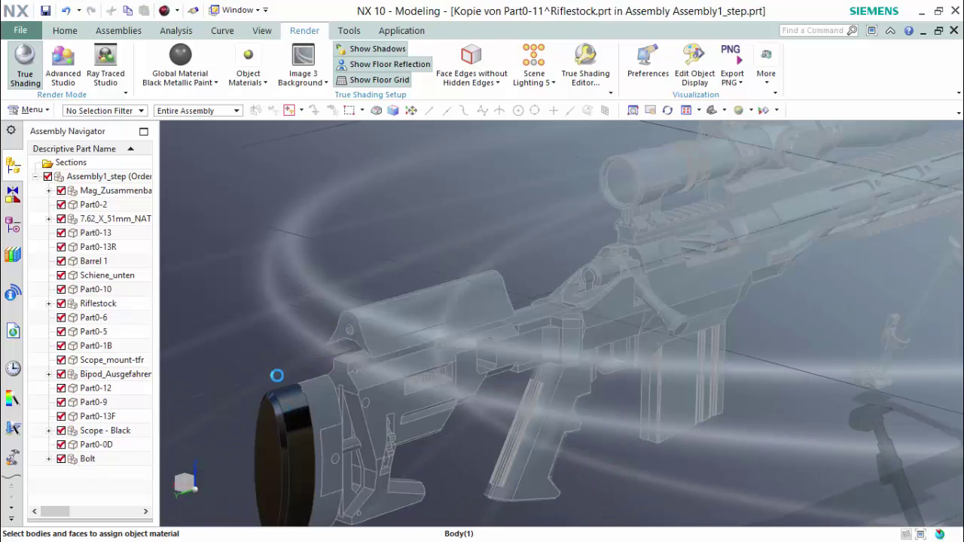
click(258, 81)
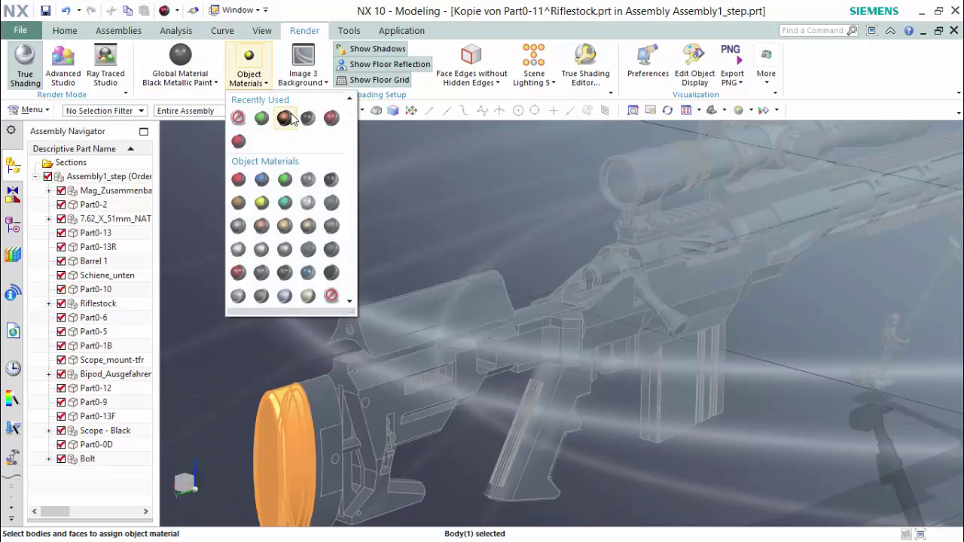
click(332, 118)
click(309, 392)
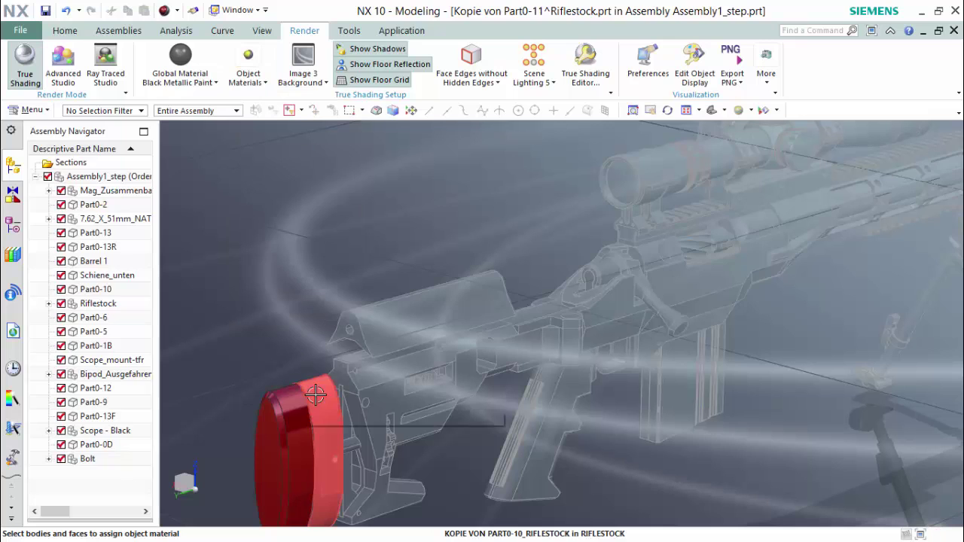
click(315, 394)
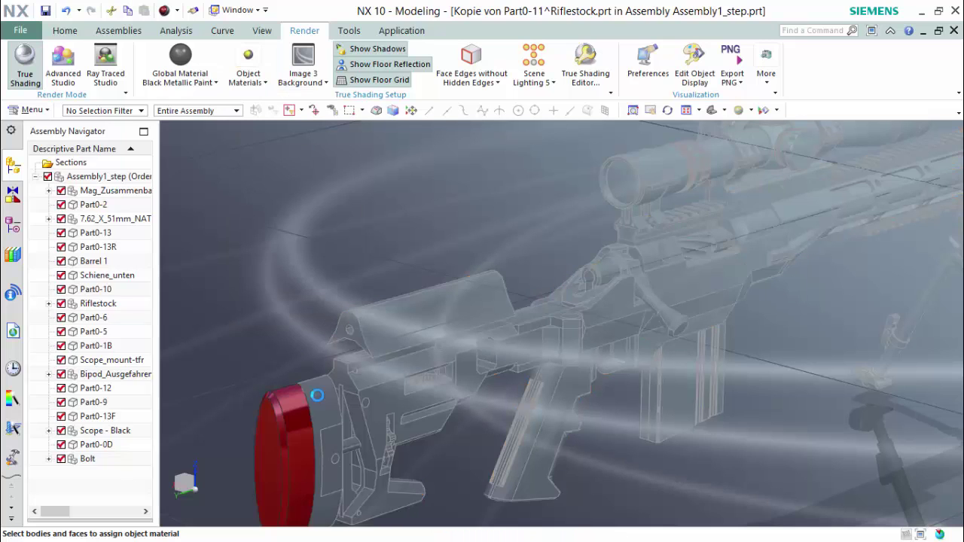
- Paint the ring behind the butt pad and the cheek rest with the recent red material
click(323, 393)
click(320, 393)
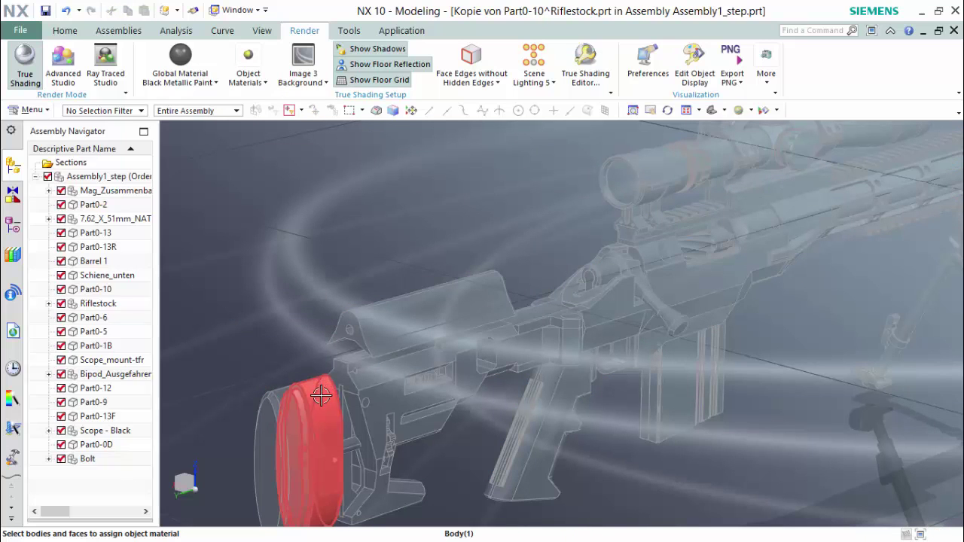
click(249, 75)
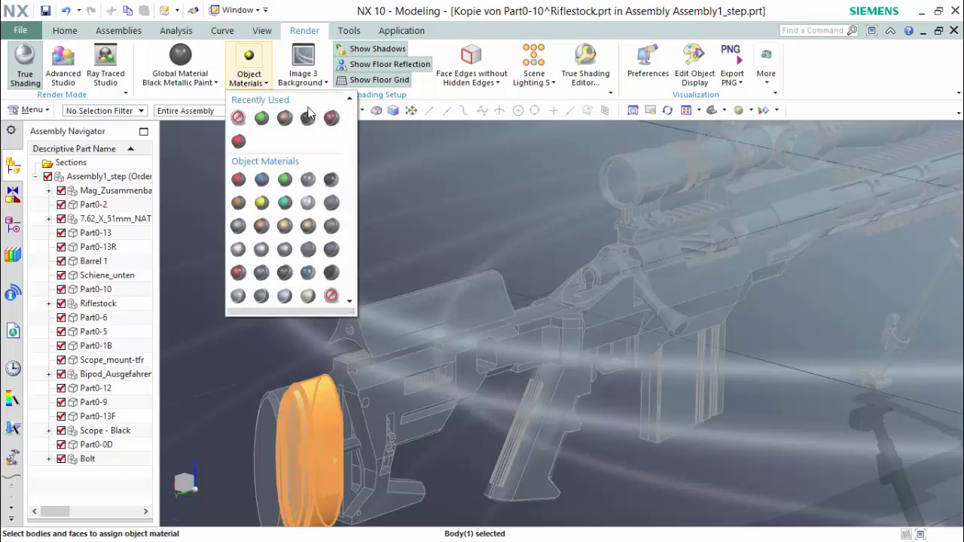
click(332, 119)
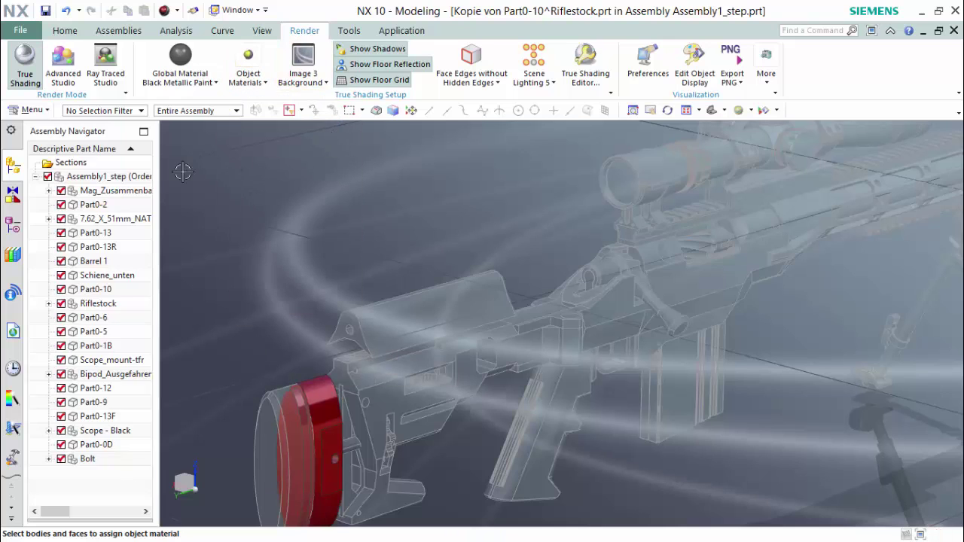
click(426, 317)
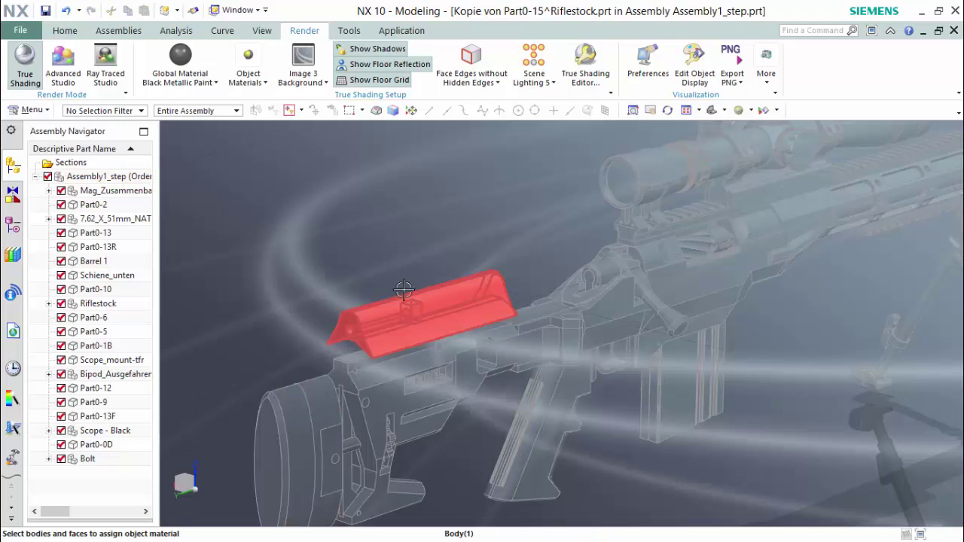
click(249, 75)
click(332, 119)
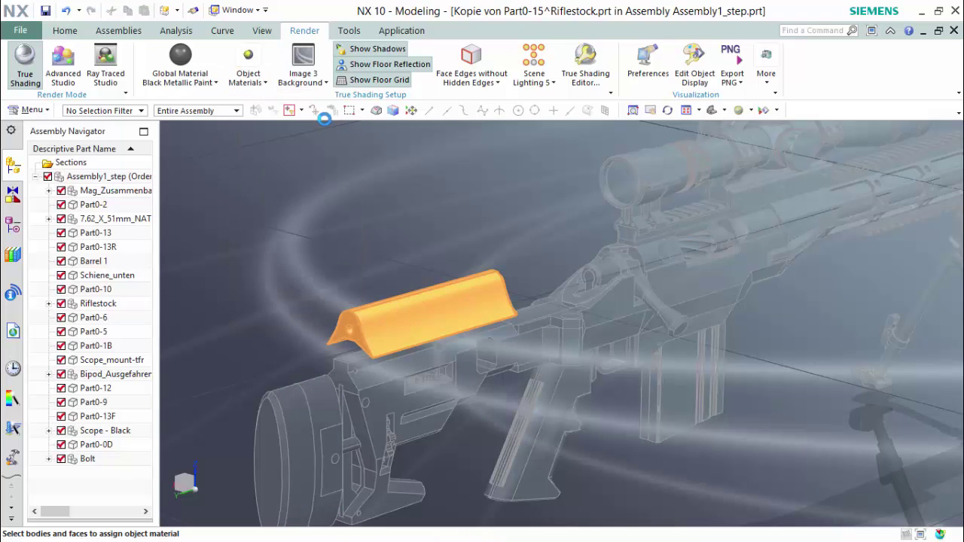
- Restore Assembly1_step as work part, zoom to the barrel and bipod, and open True Shading Editor
double_click(124, 177)
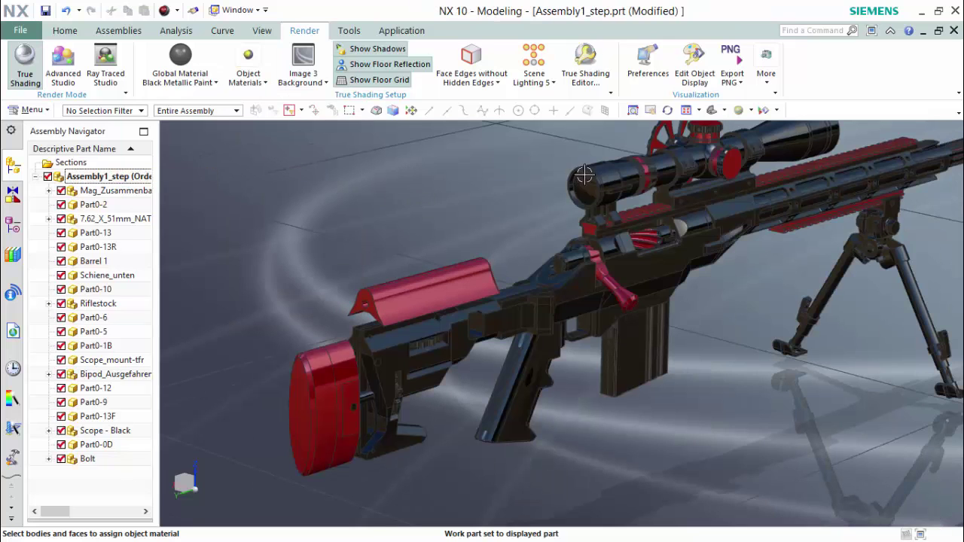
shift+middle_drag(536, 194, 513, 202)
scroll(514, 202, up, 2)
scroll(550, 183, up, 2)
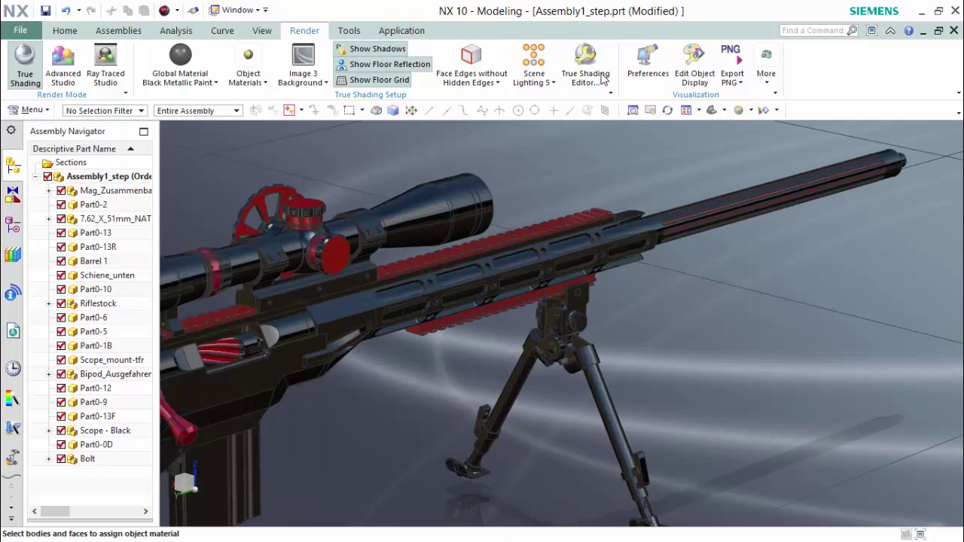
click(585, 64)
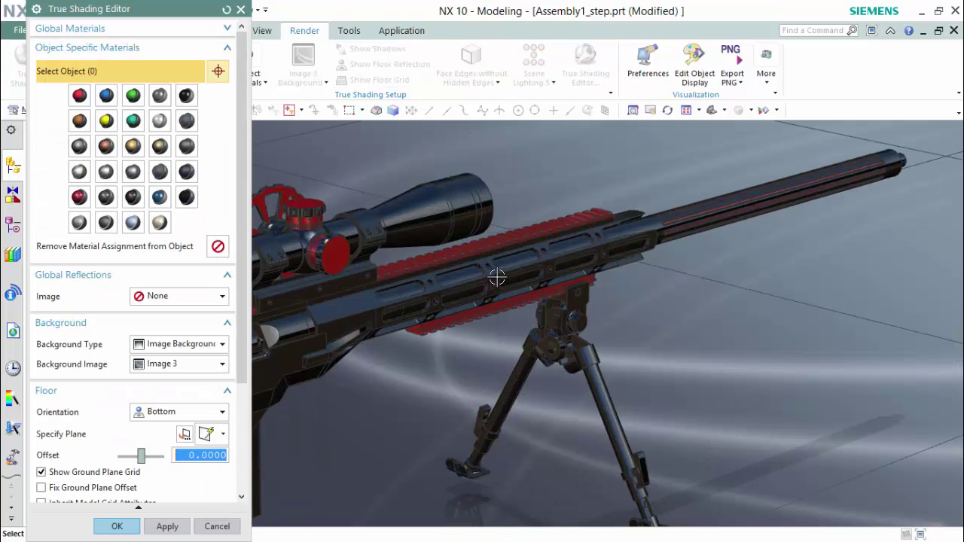
- Select six handguard faces in the True Shading Editor's object-specific materials
scroll(490, 269, up, 3)
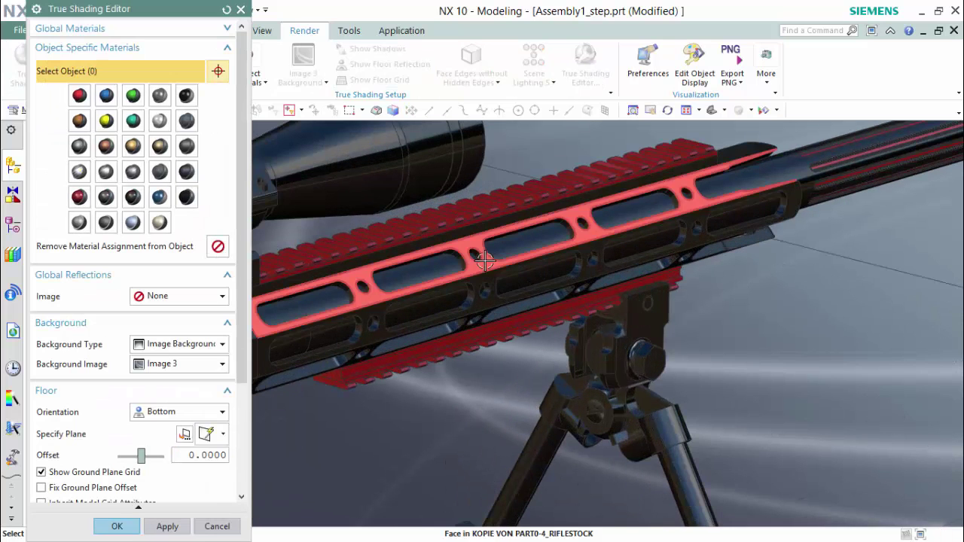
click(490, 268)
click(488, 282)
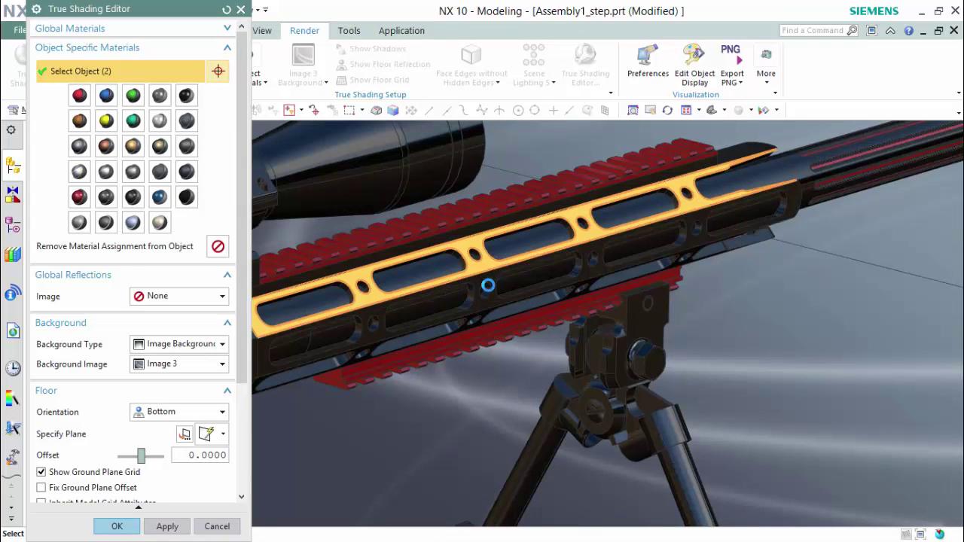
click(470, 322)
middle_drag(530, 179, 387, 256)
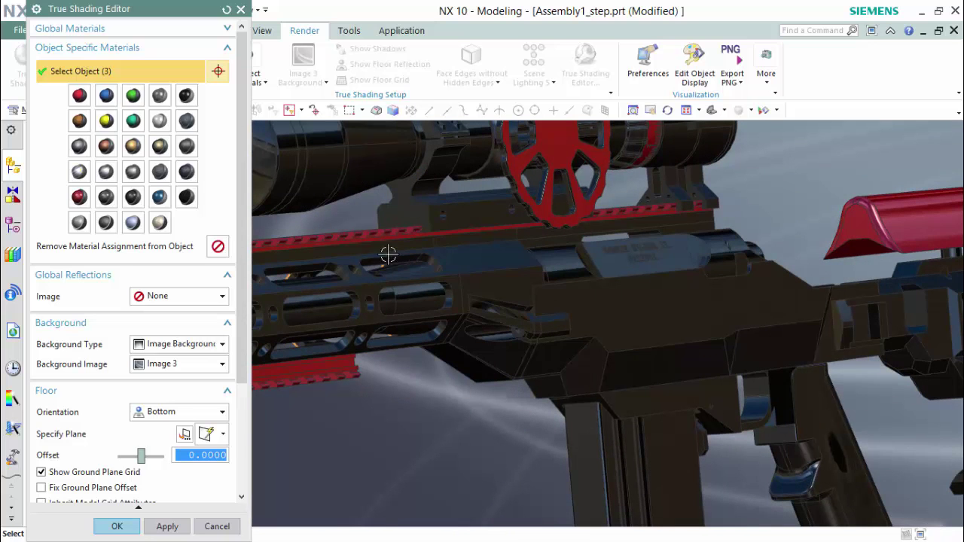
click(351, 262)
click(358, 320)
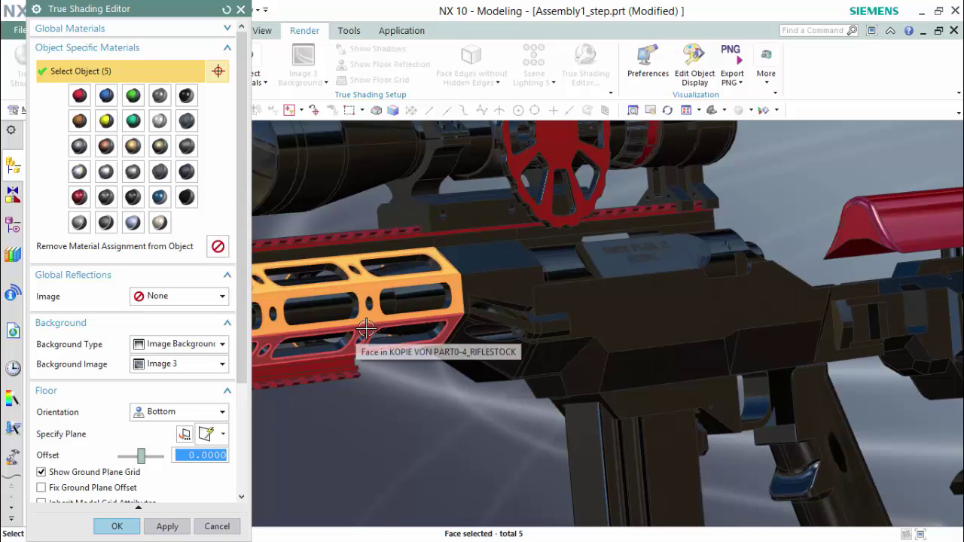
click(366, 341)
- Add two muzzle faces, colour all eight selected faces red, and close the editor
key(Home)
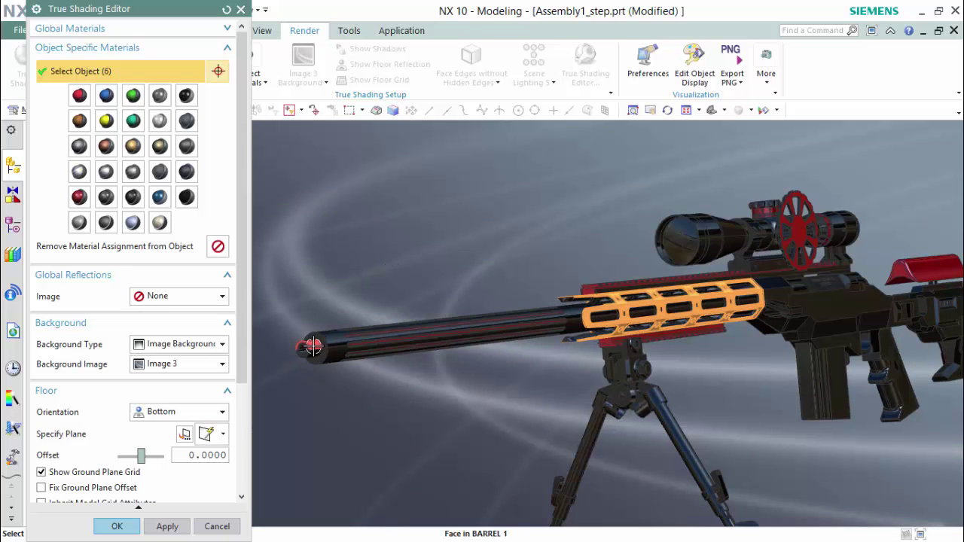
click(309, 348)
click(308, 350)
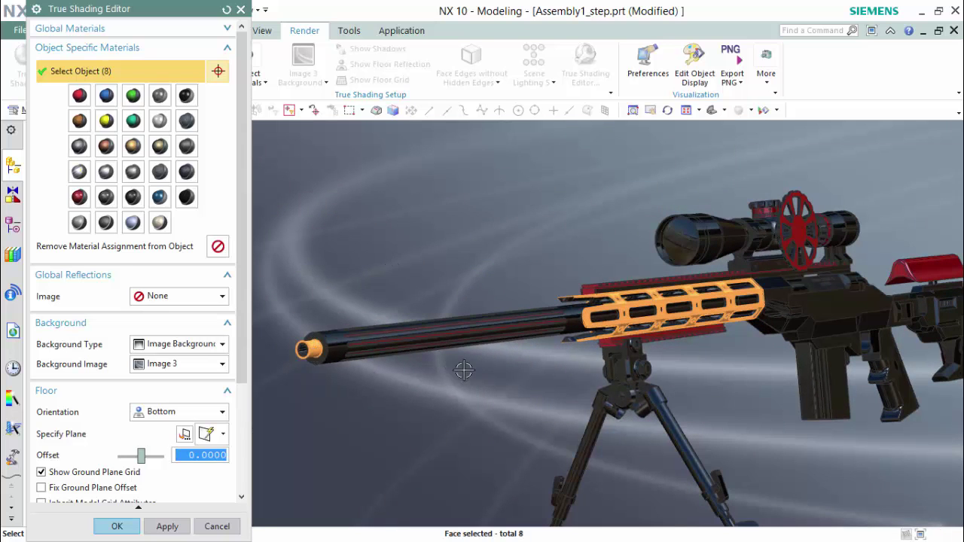
middle_drag(706, 386, 566, 407)
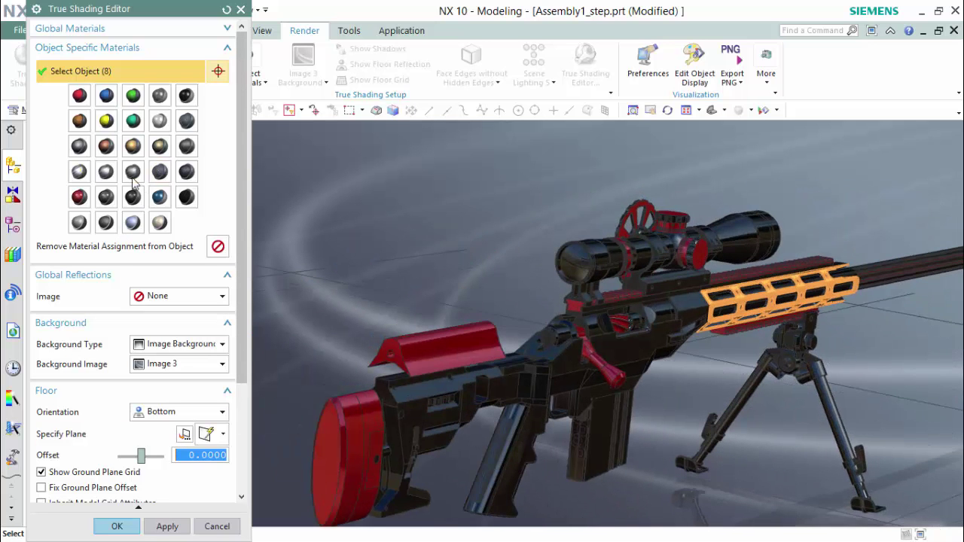
click(79, 196)
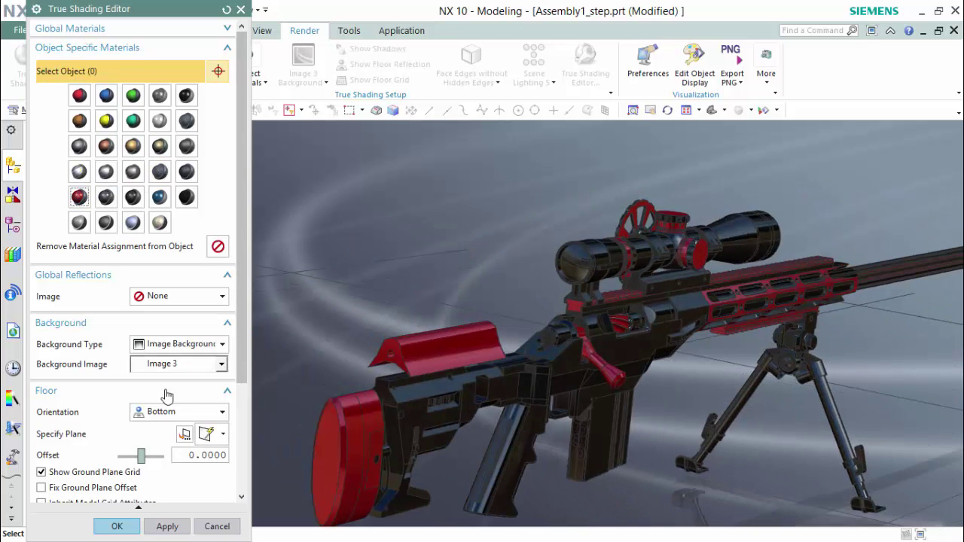
click(117, 526)
mouse_move(860, 409)
middle_down()
mouse_move(572, 302)
mouse_move(383, 254)
mouse_move(382, 263)
mouse_move(678, 314)
middle_up()
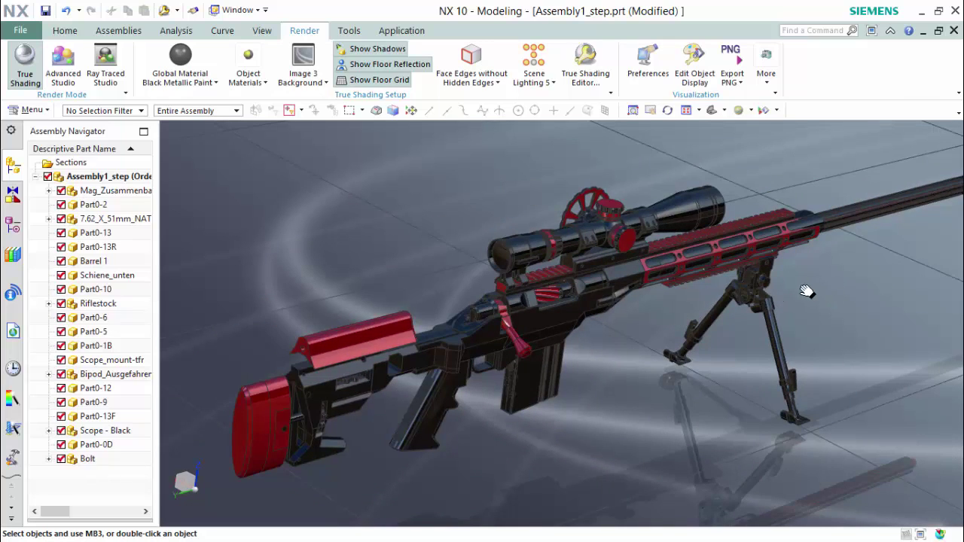
- Turn on the floor grid under the rifle and render it with No Face Edges
middle_drag(807, 291, 788, 285)
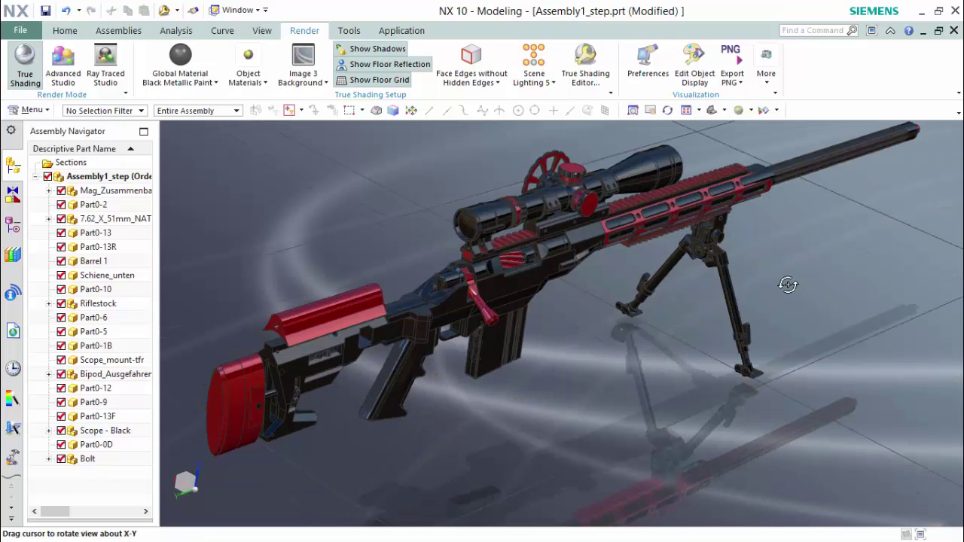
click(476, 87)
click(404, 80)
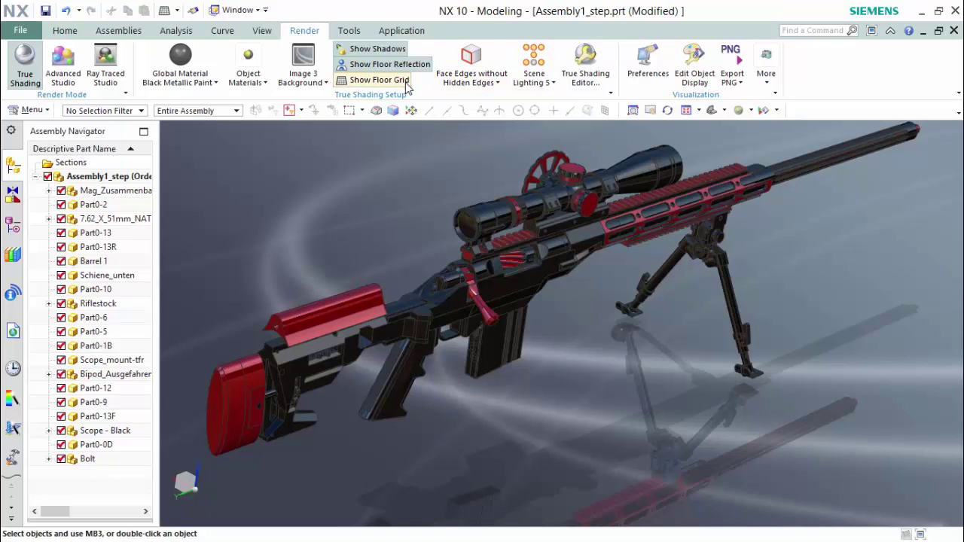
click(490, 86)
click(495, 105)
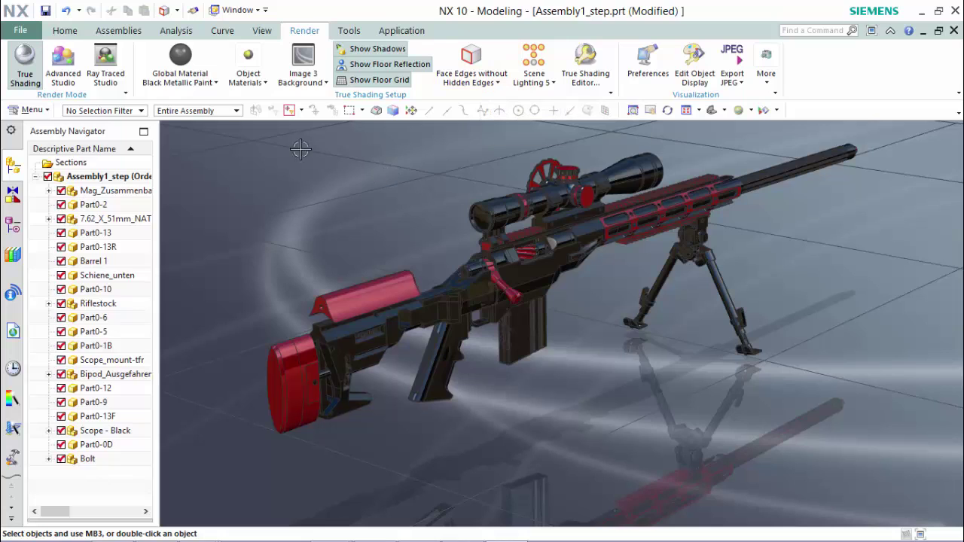
click(214, 85)
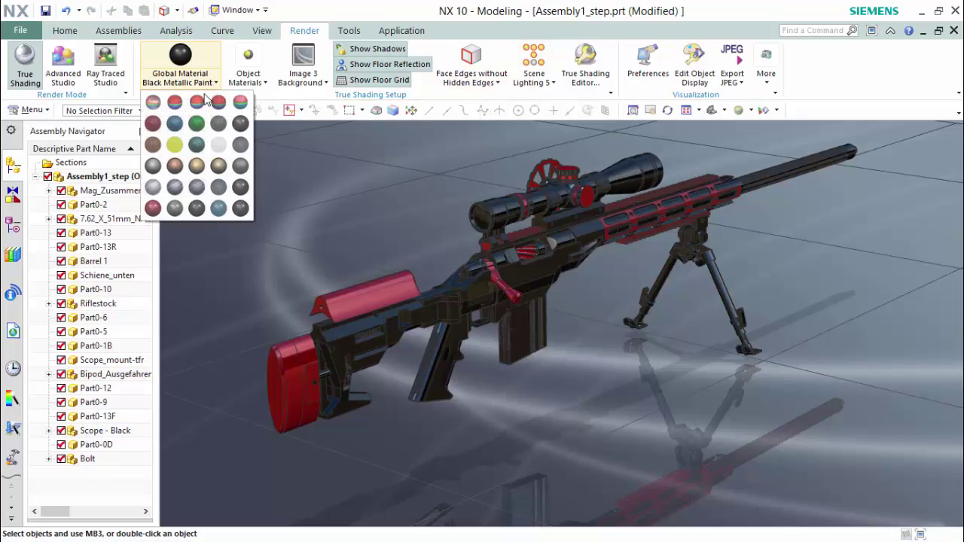
click(197, 167)
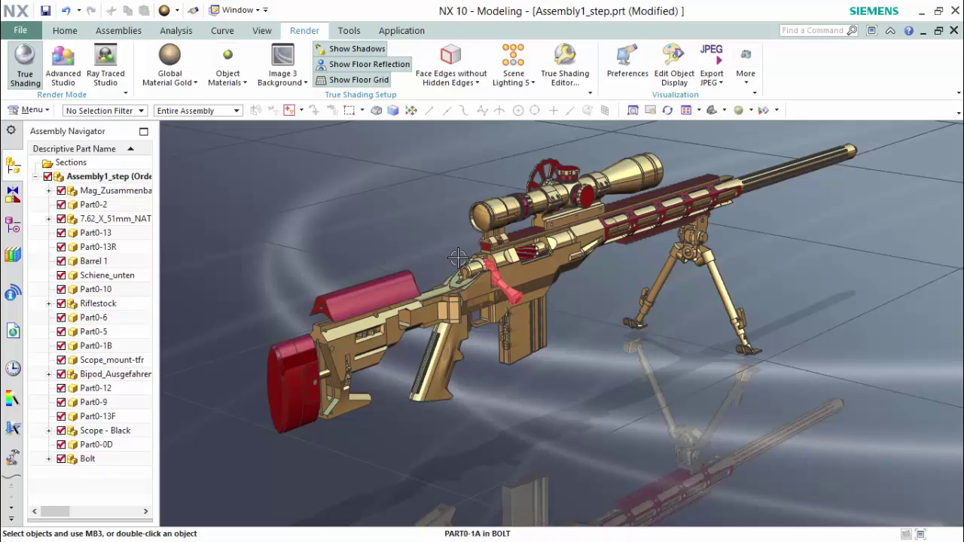
click(172, 82)
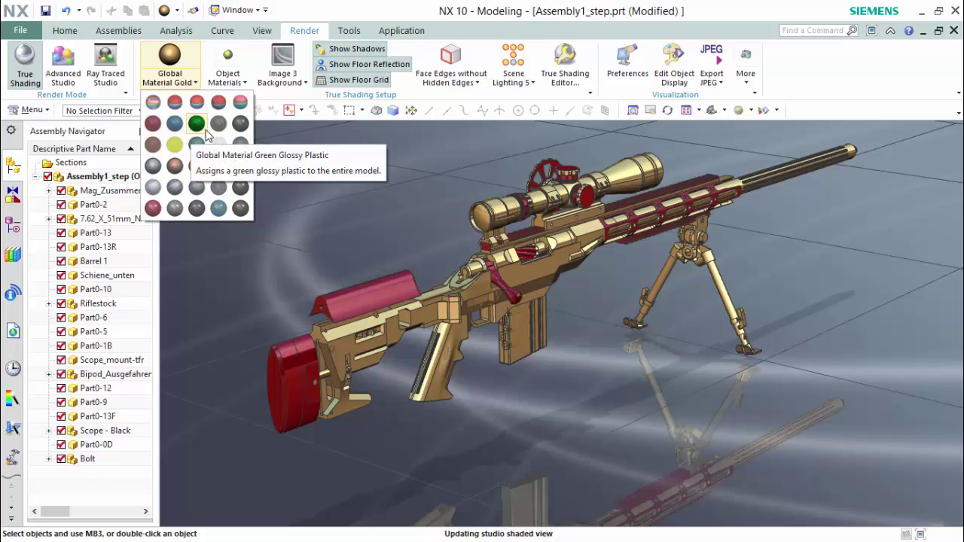
click(218, 209)
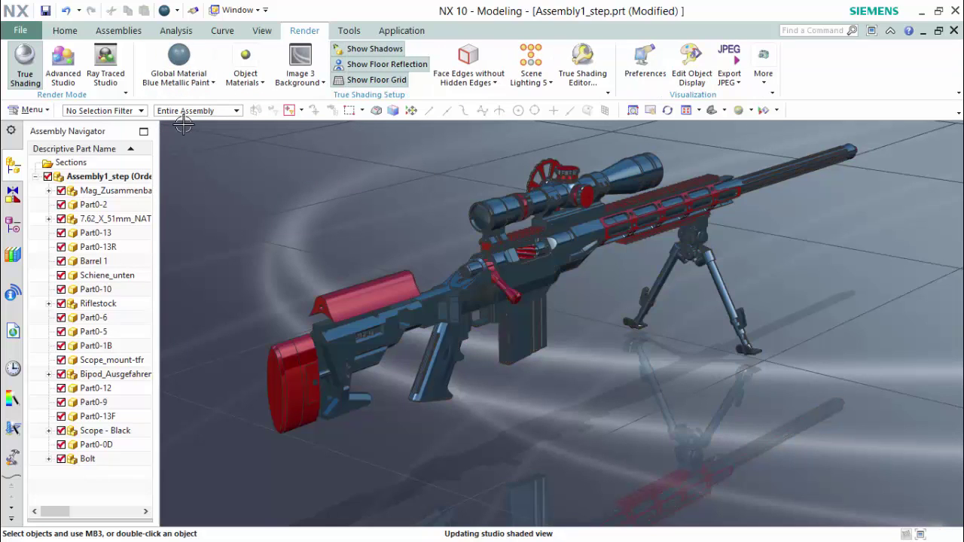
click(190, 78)
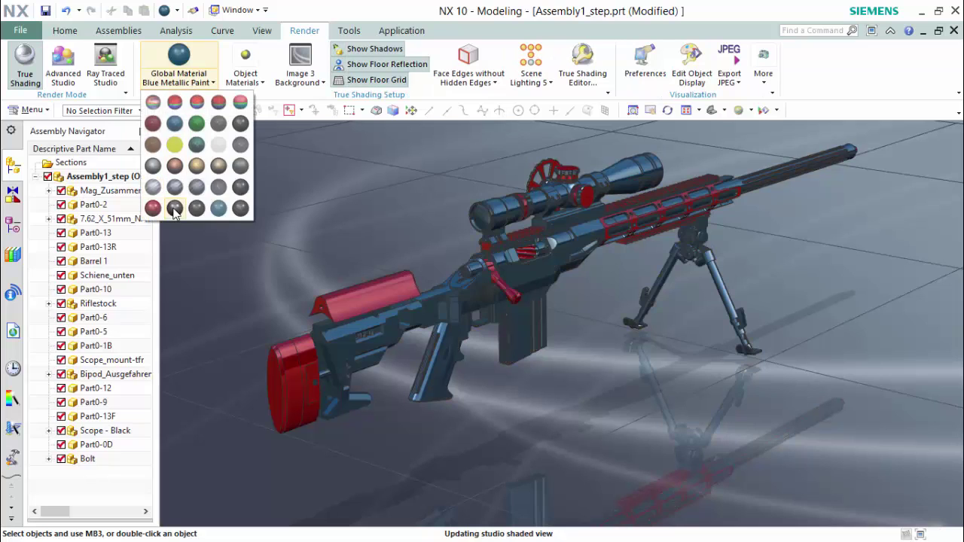
click(173, 207)
click(199, 84)
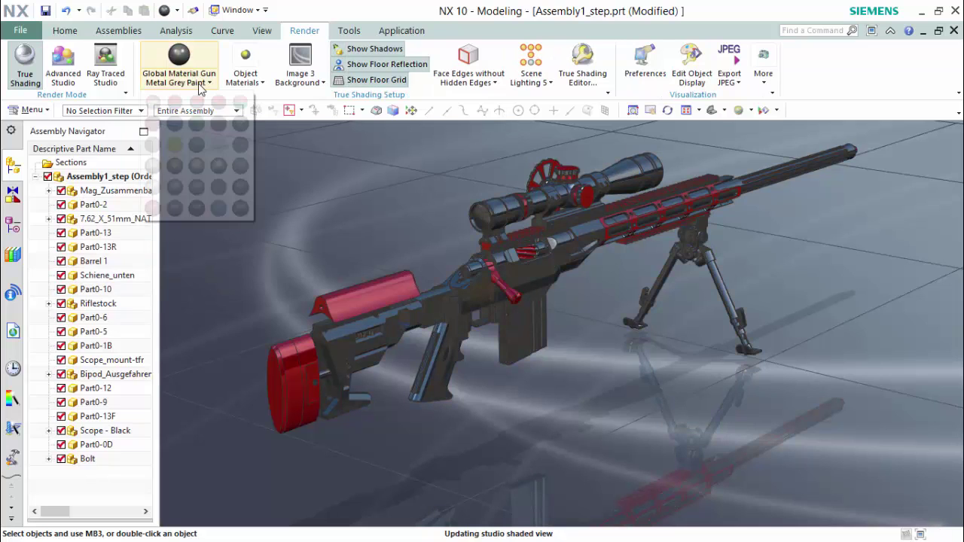
click(189, 208)
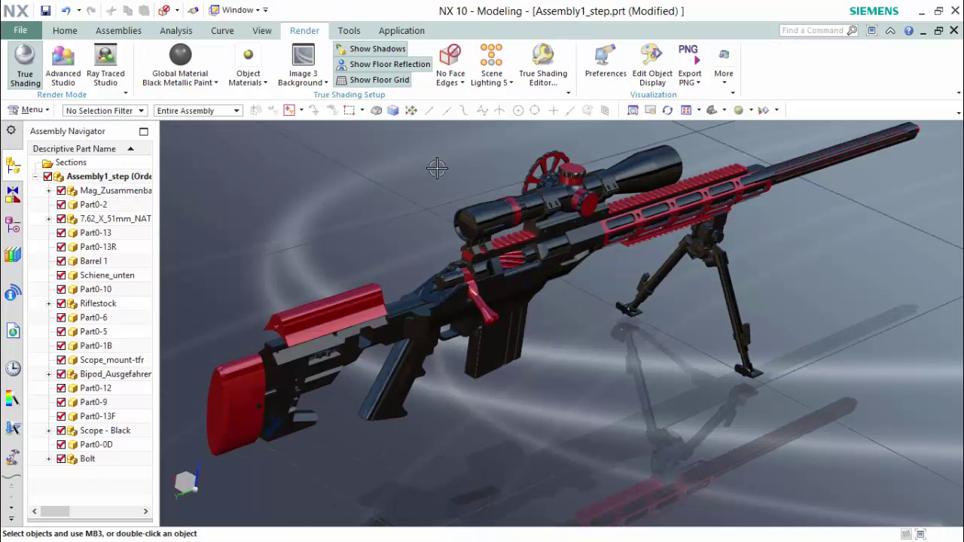
click(606, 69)
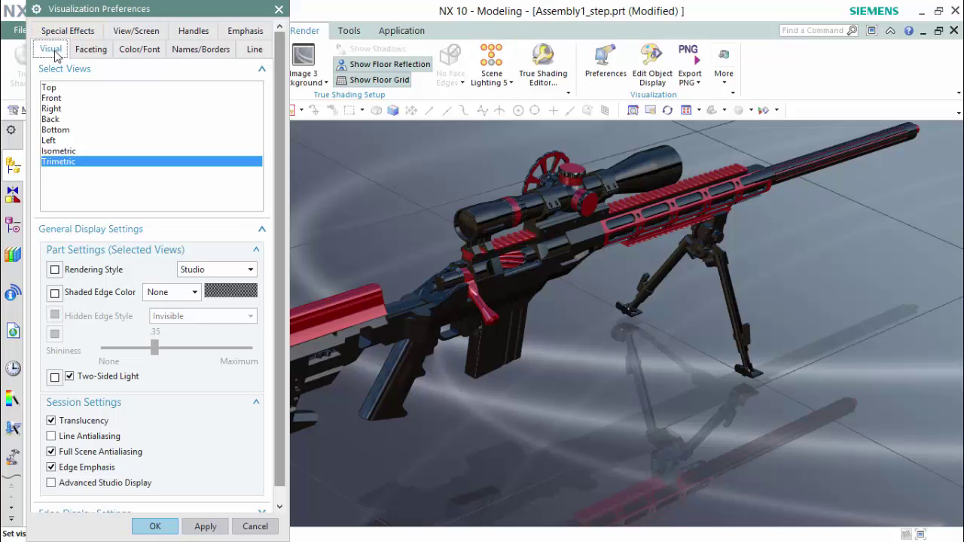
click(67, 31)
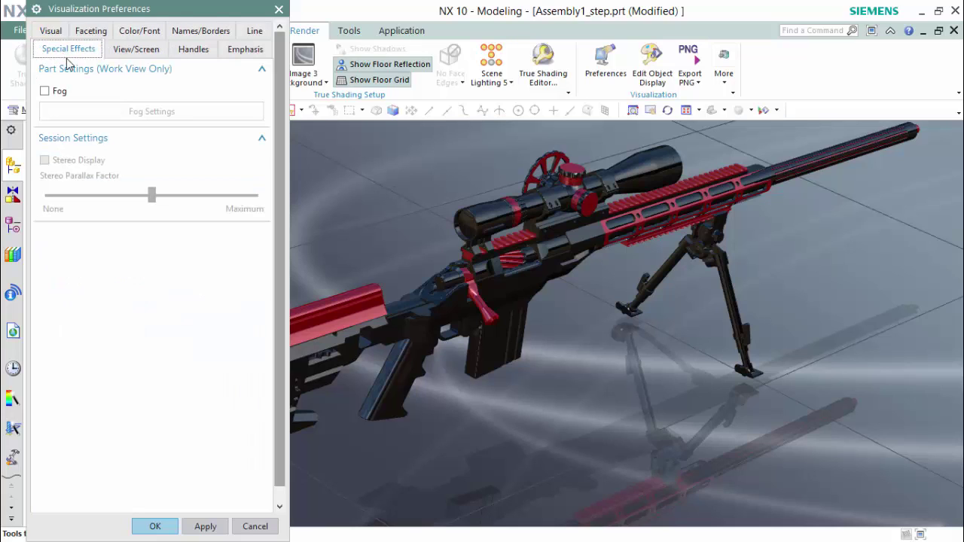
click(46, 91)
click(136, 113)
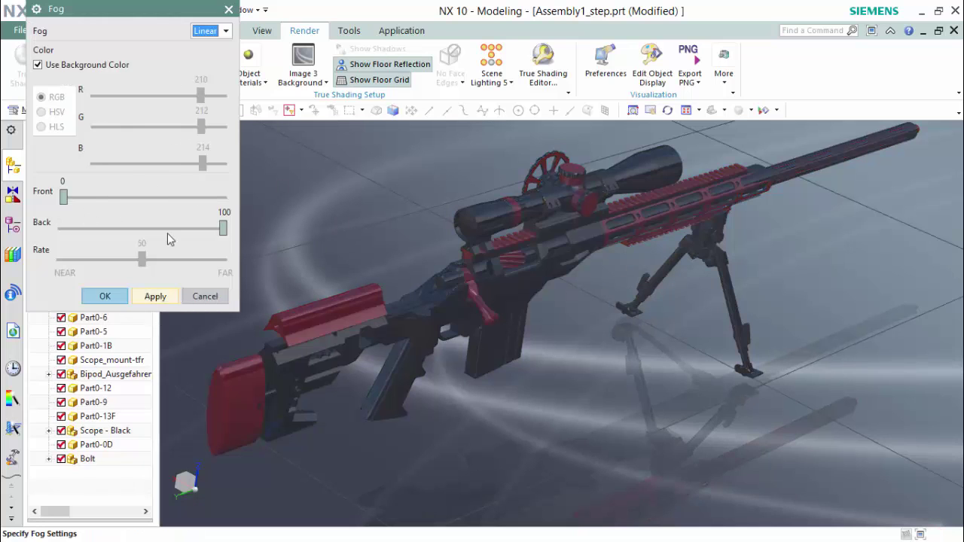
click(216, 298)
click(216, 299)
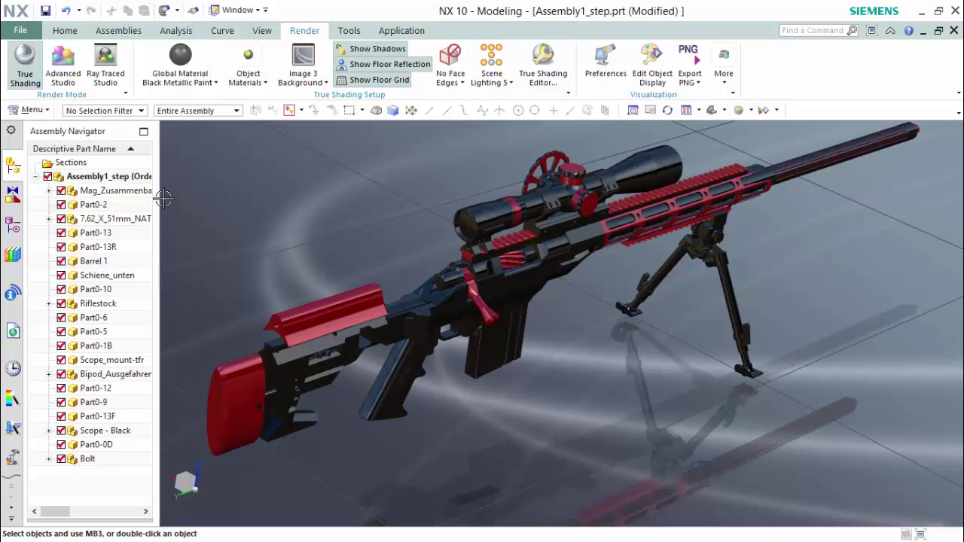
- Open Visualization Preferences and browse the View/Screen, Handles and Emphasis tabs, ending on Visual
click(605, 60)
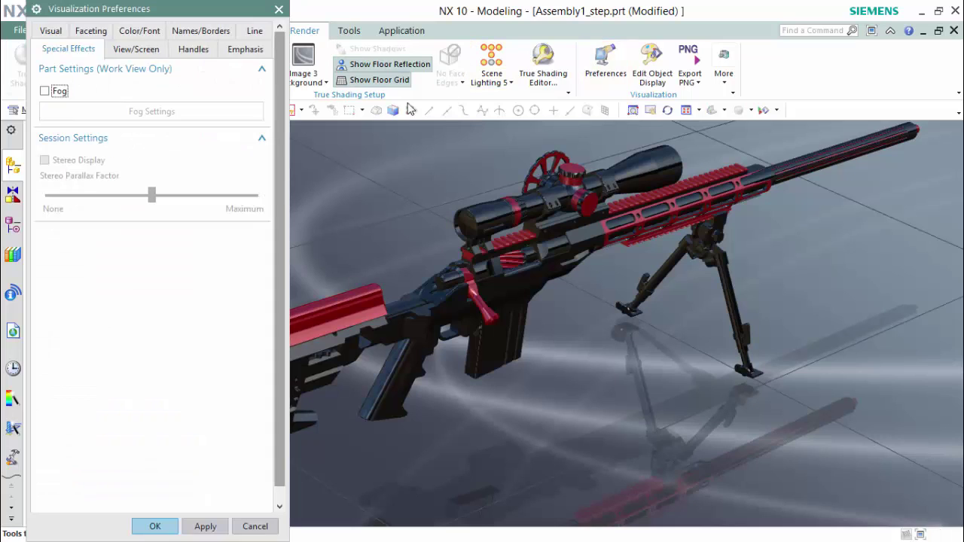
click(137, 49)
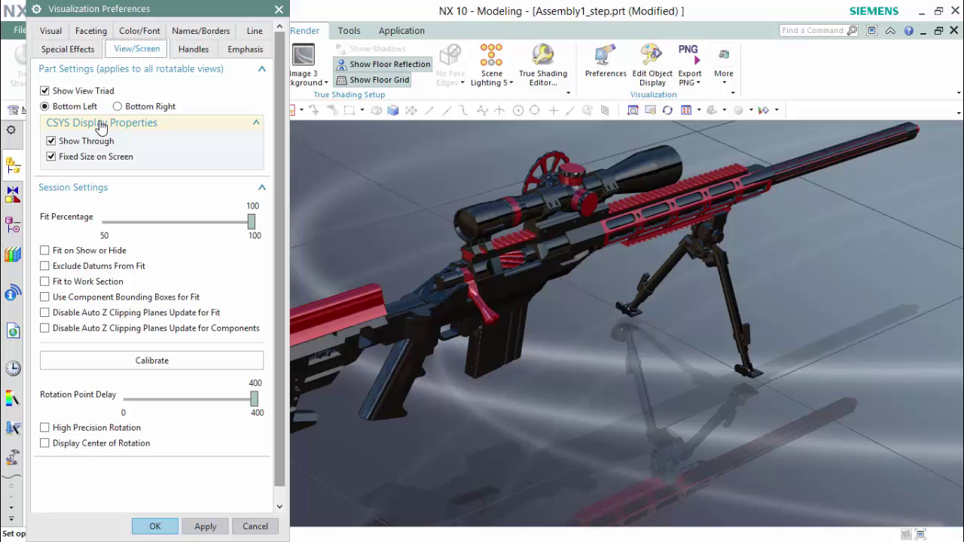
click(203, 51)
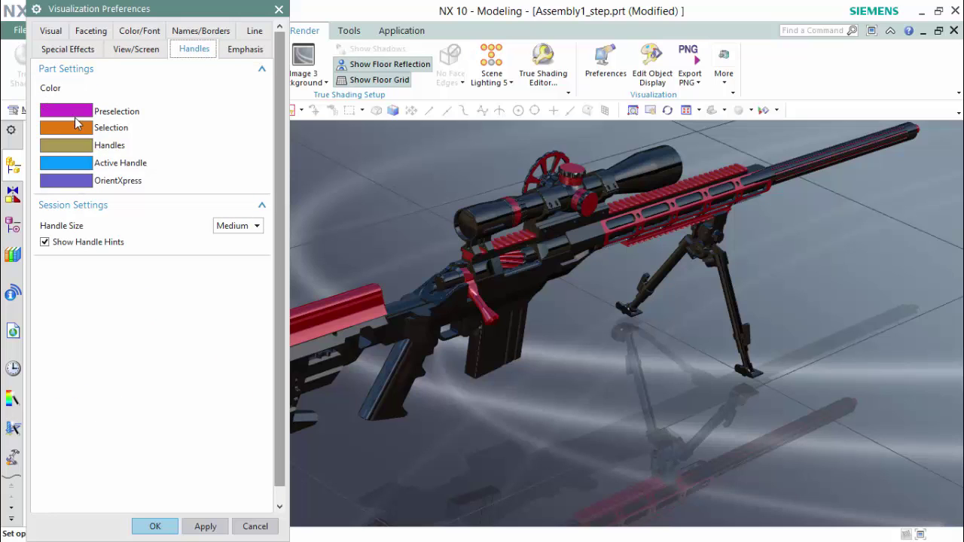
click(238, 53)
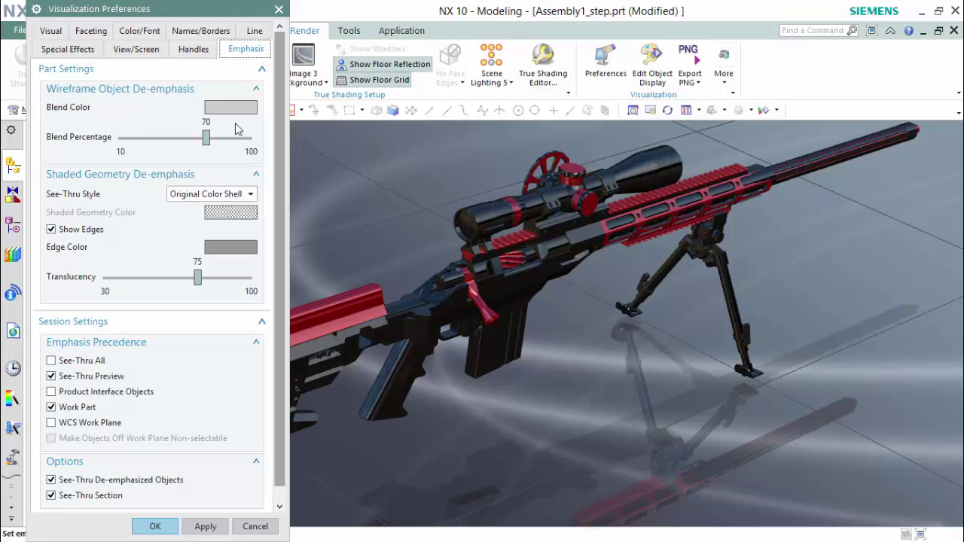
scroll(156, 315, down, 1)
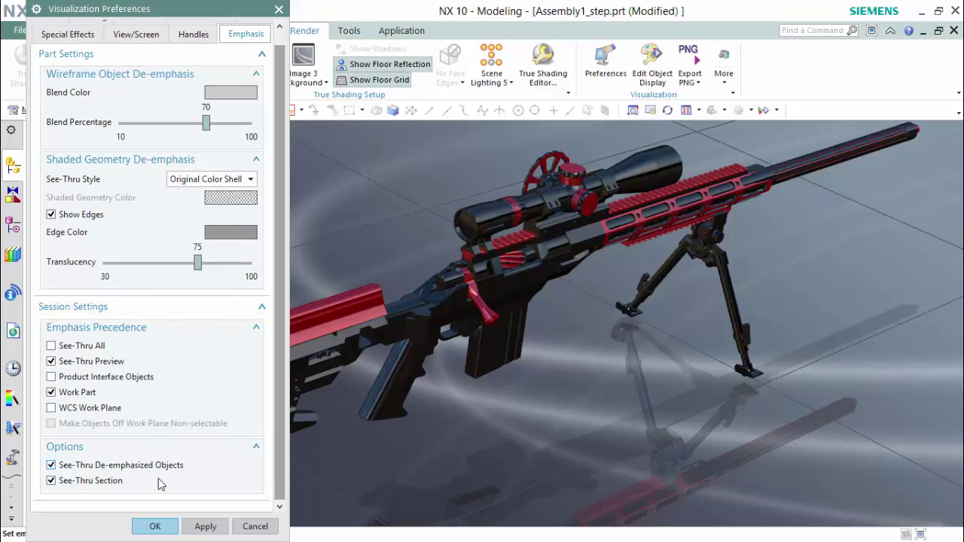
scroll(186, 390, up, 1)
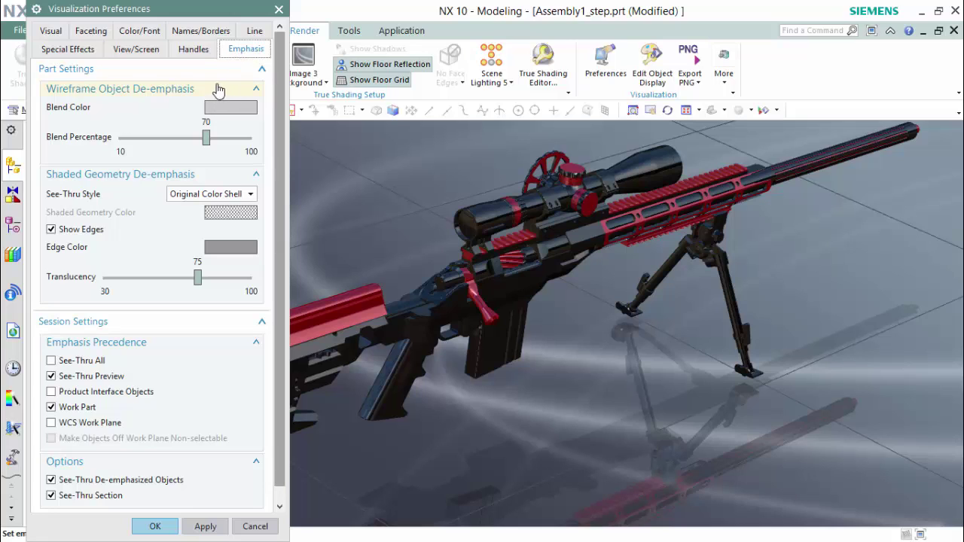
click(50, 30)
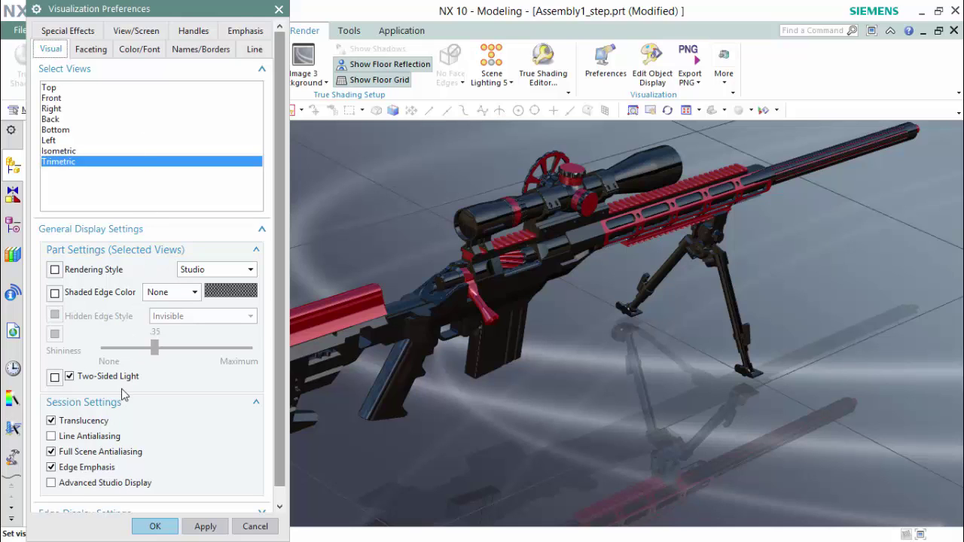
- Turn on Show Facet Edges on the Faceting tab and inspect the rifle's facet mesh
scroll(124, 394, down, 1)
scroll(129, 339, up, 1)
click(96, 51)
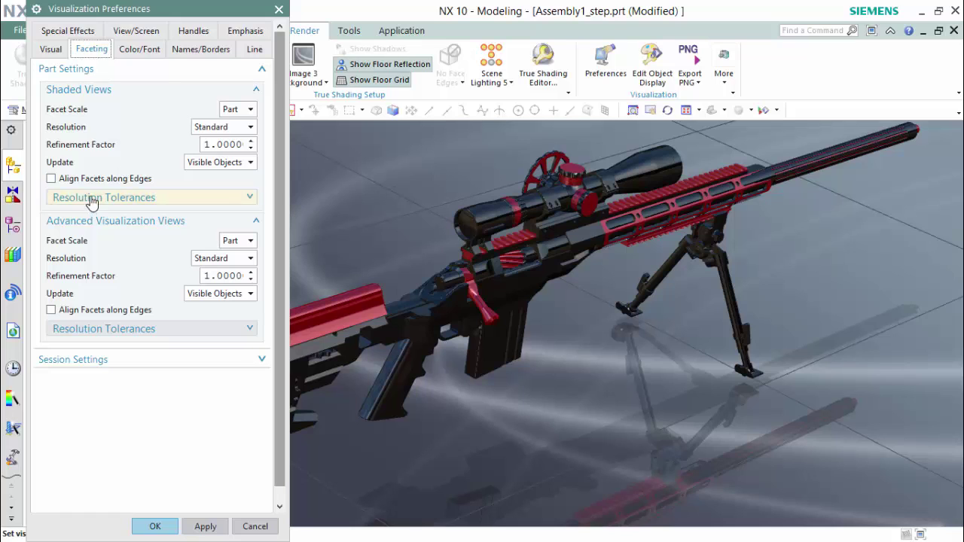
click(75, 361)
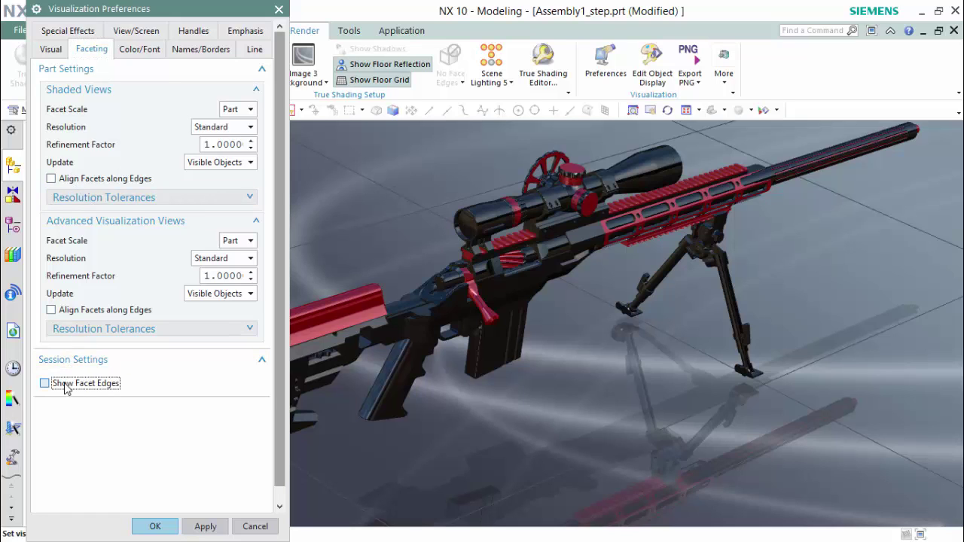
click(44, 384)
click(214, 528)
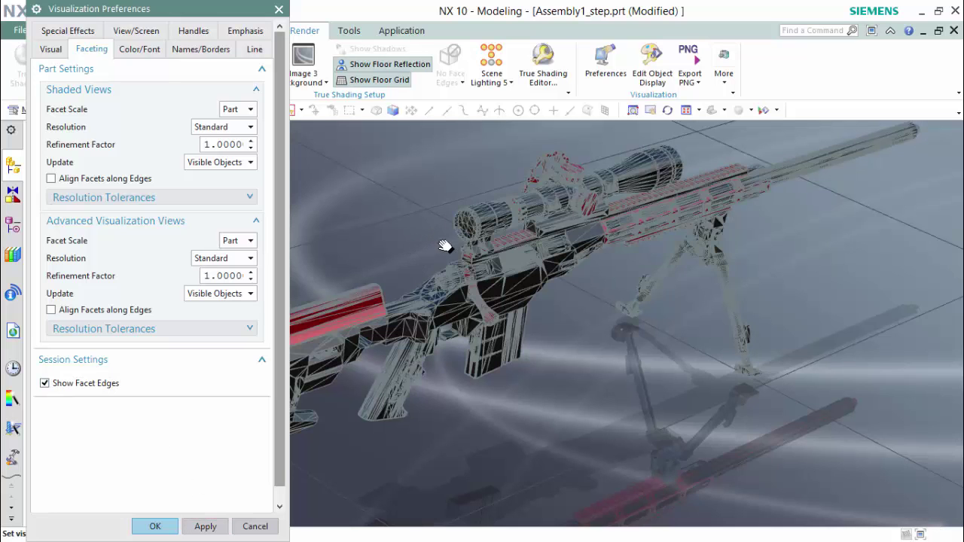
middle_drag(443, 243, 794, 222)
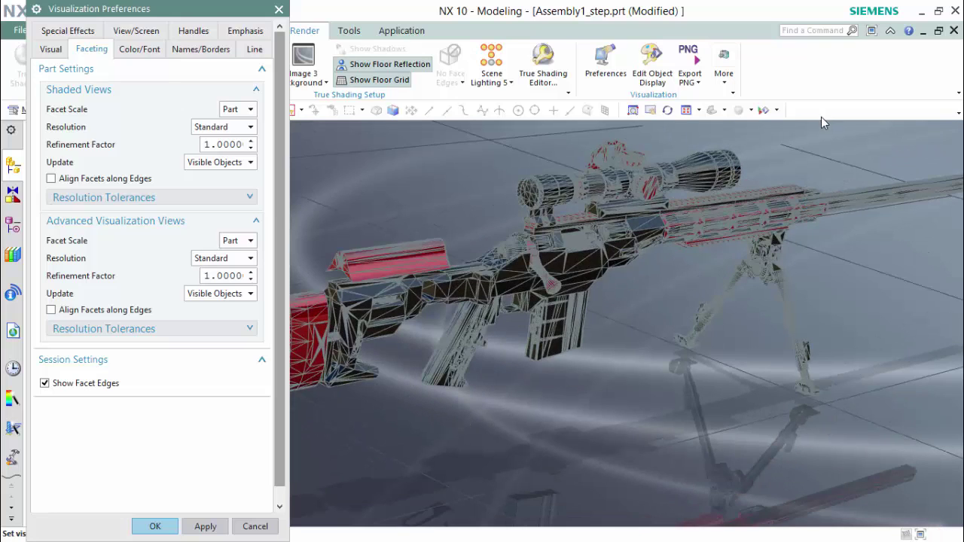
click(686, 110)
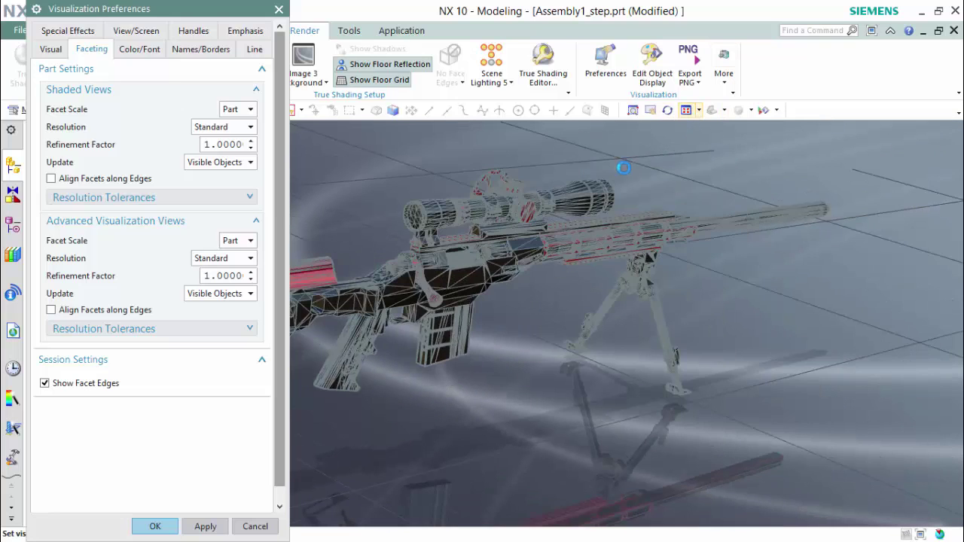
- Switch facet edge display off again and view the Color/Font settings
click(86, 385)
click(206, 526)
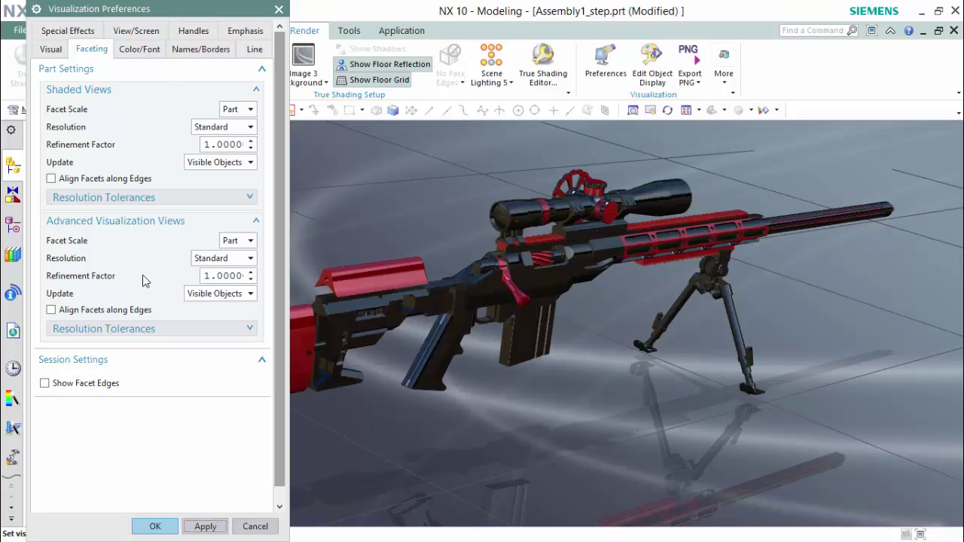
click(140, 49)
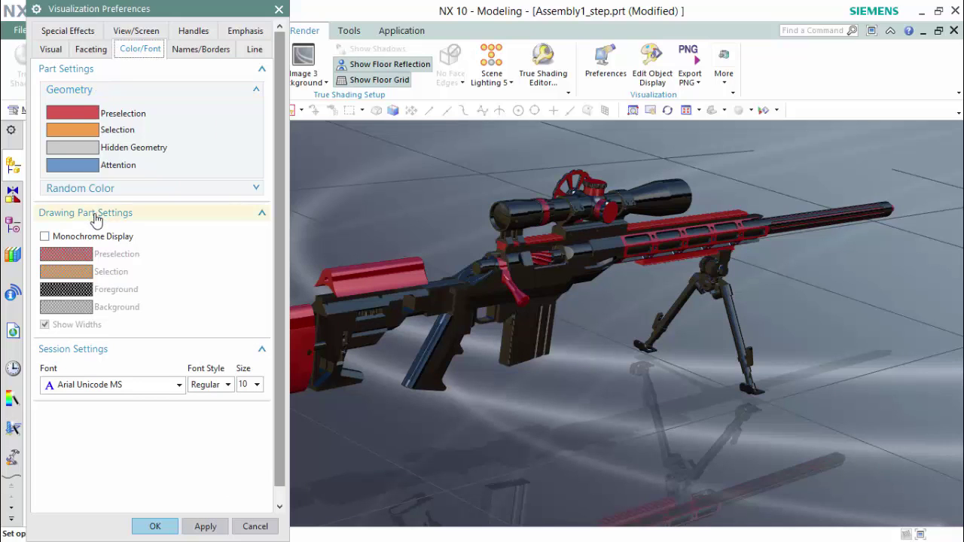
- Preview object names in all views on the Names/Borders tab, then turn them off again
click(200, 52)
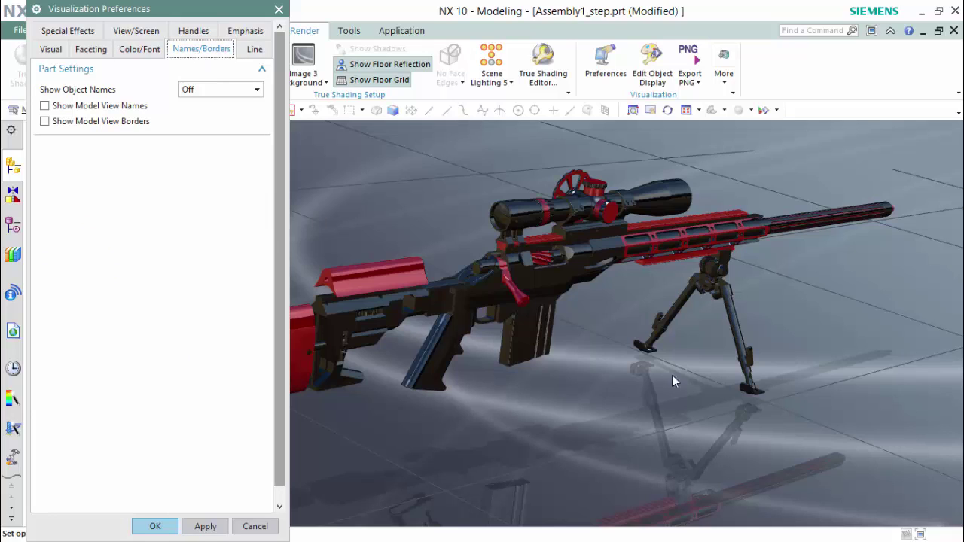
click(256, 90)
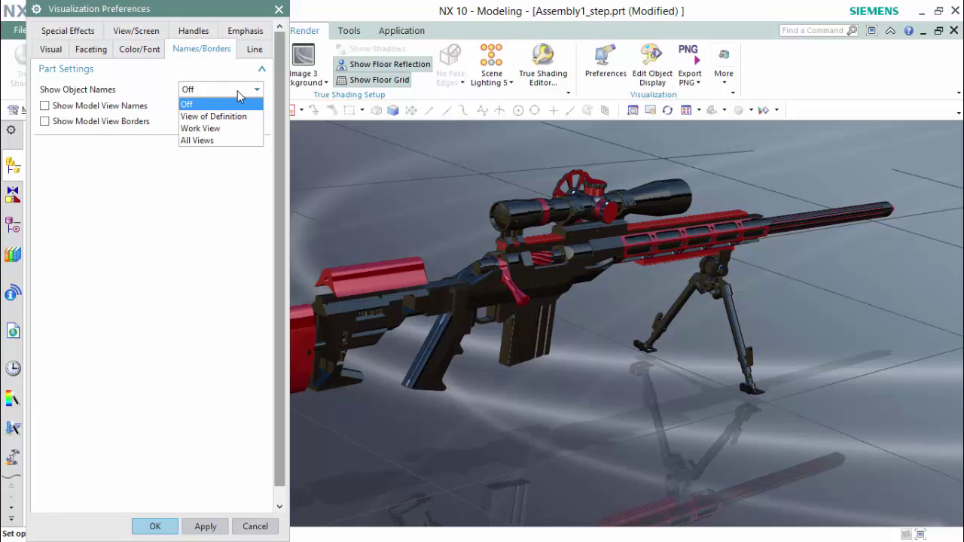
click(215, 141)
click(215, 531)
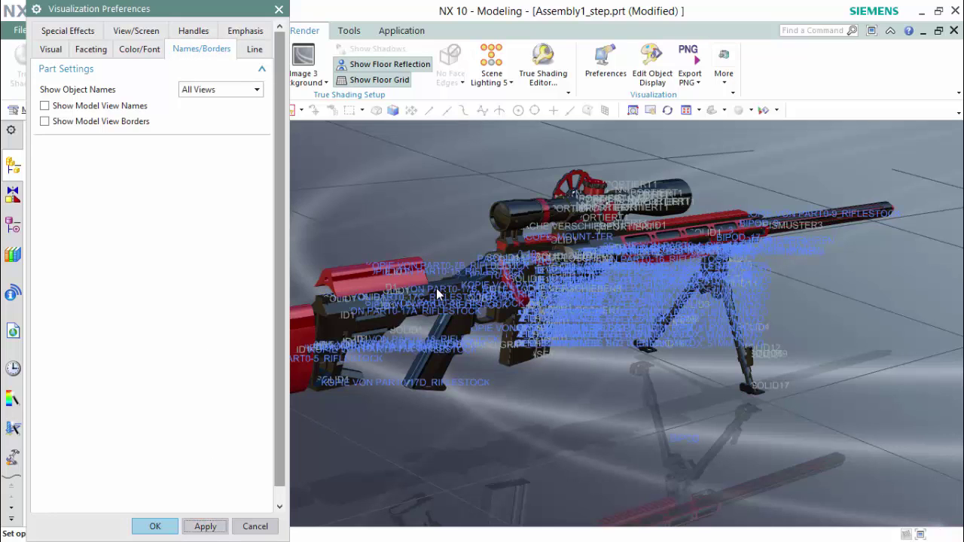
click(216, 90)
click(214, 103)
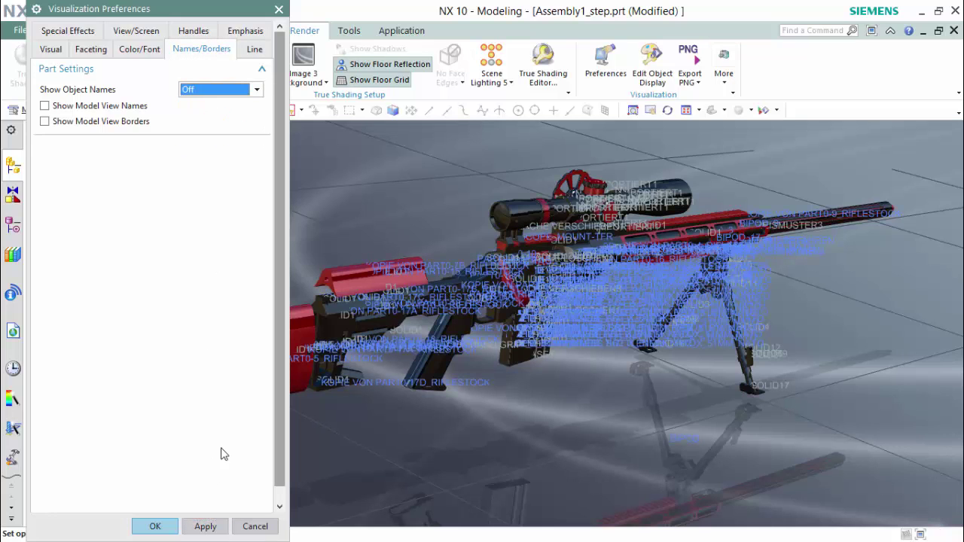
click(208, 526)
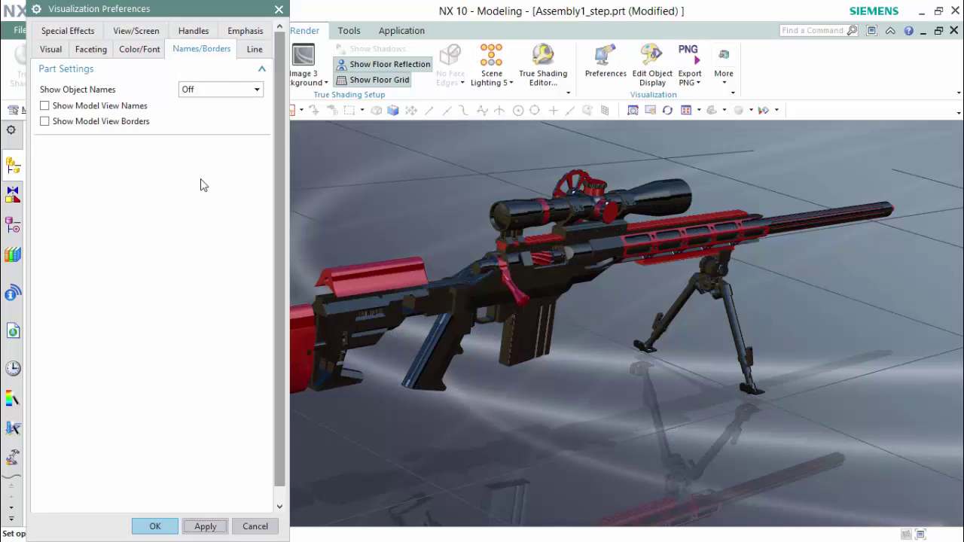
- Review the Line settings and close Visualization Preferences
click(255, 50)
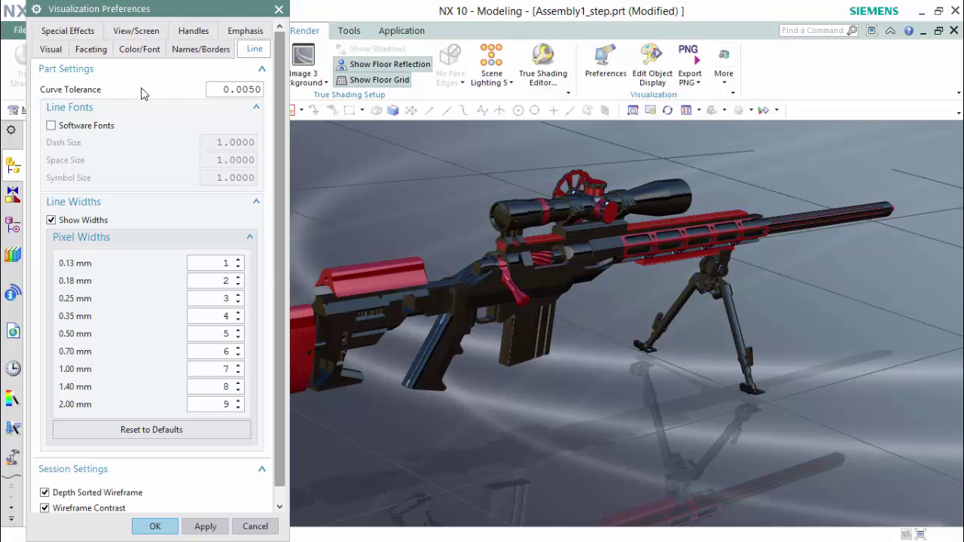
scroll(107, 421, down, 1)
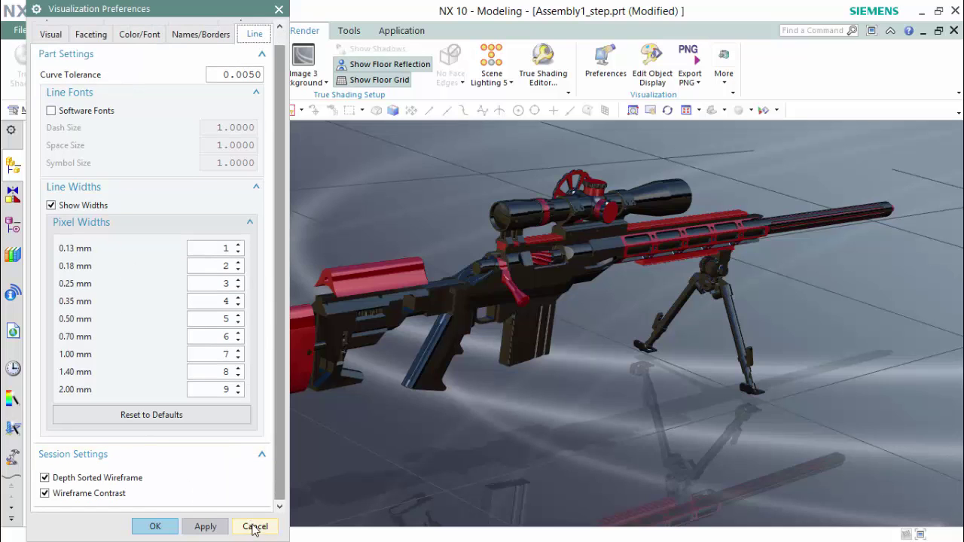
click(152, 527)
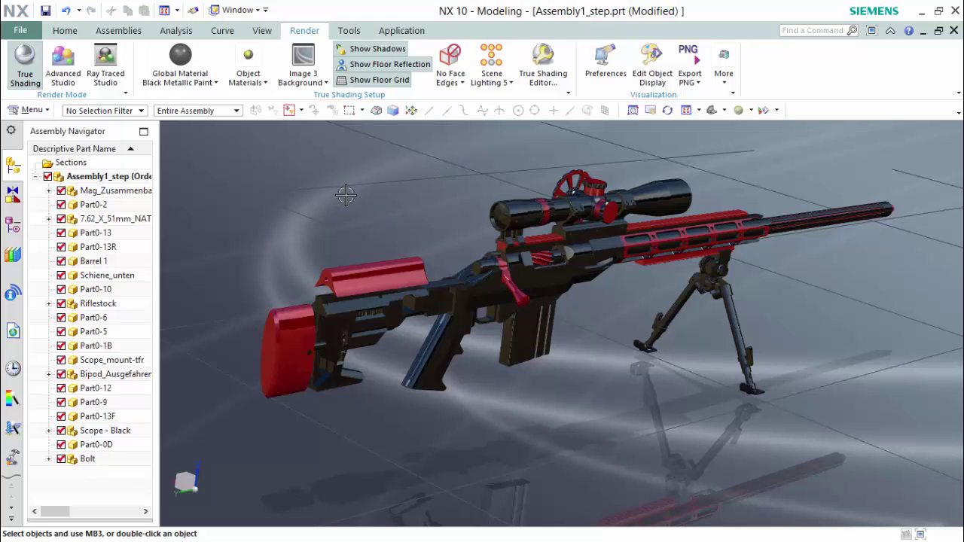
- Try a translucency of 81 on the STOCK_BASE part in Edit Object Display, then return it to 0
click(655, 69)
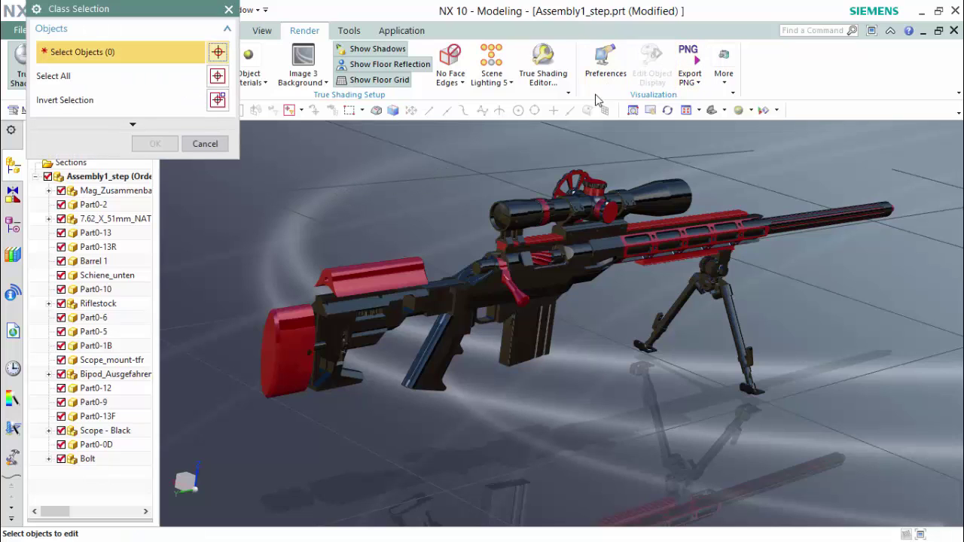
click(547, 282)
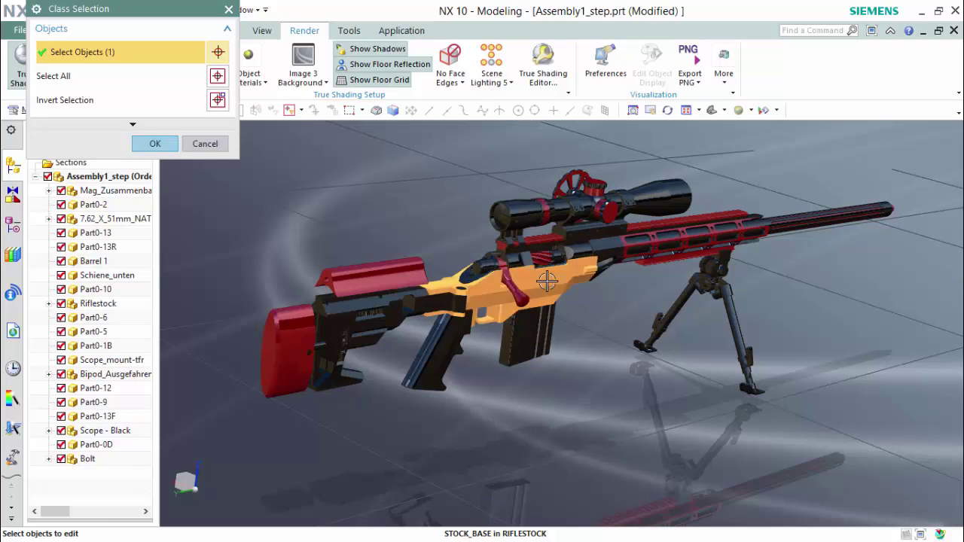
click(153, 144)
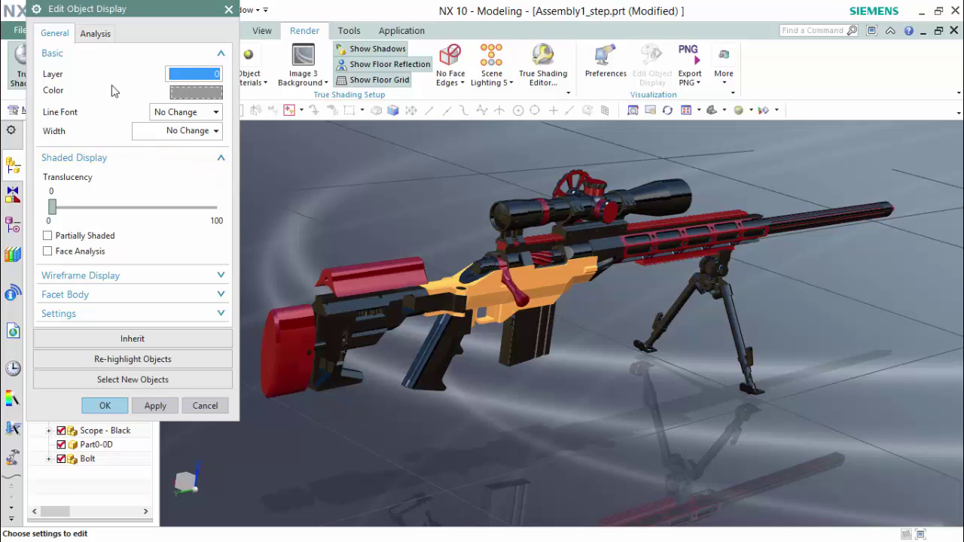
click(57, 210)
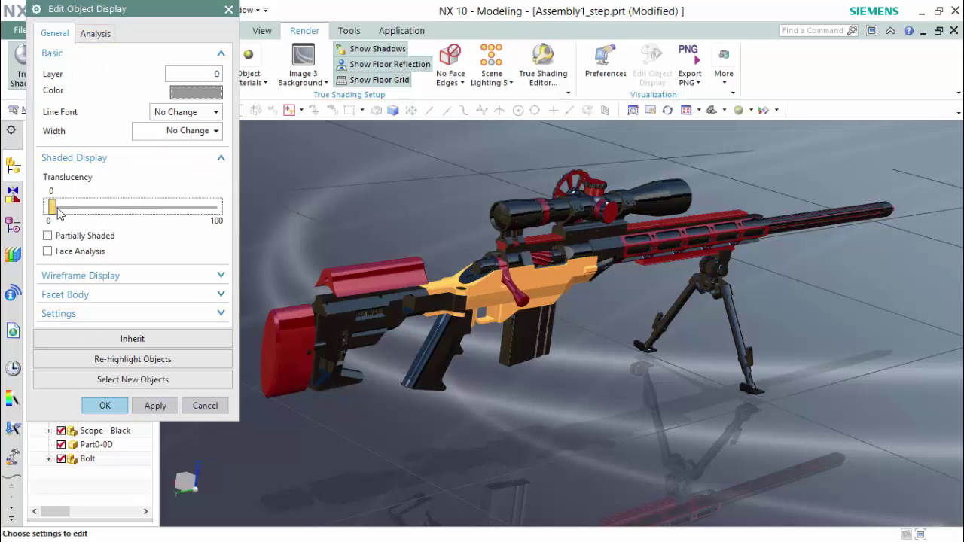
mouse_move(58, 211)
mouse_down()
mouse_move(209, 225)
mouse_move(50, 219)
mouse_up()
- Check the Analysis settings without changing the G0 colour, close the dialog, and rotate the rifle
click(94, 33)
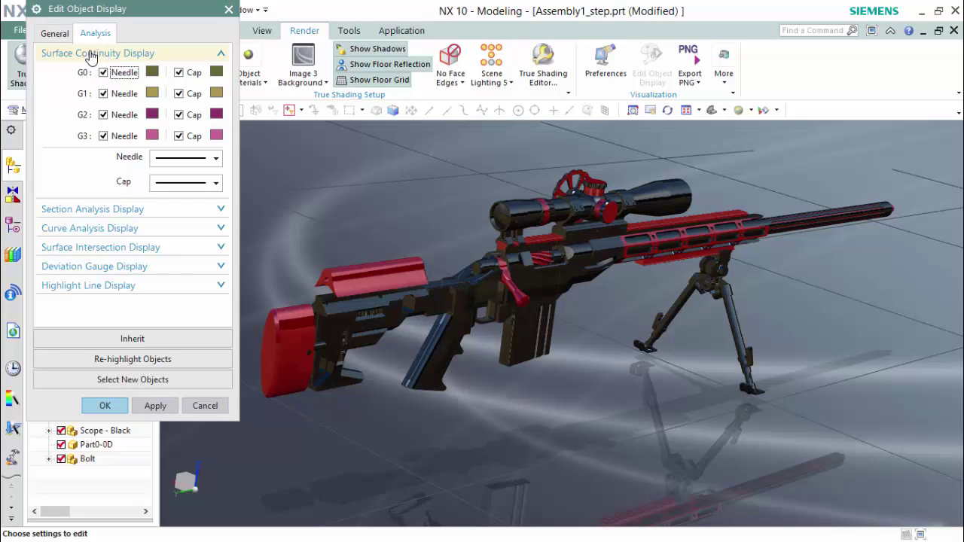
click(150, 71)
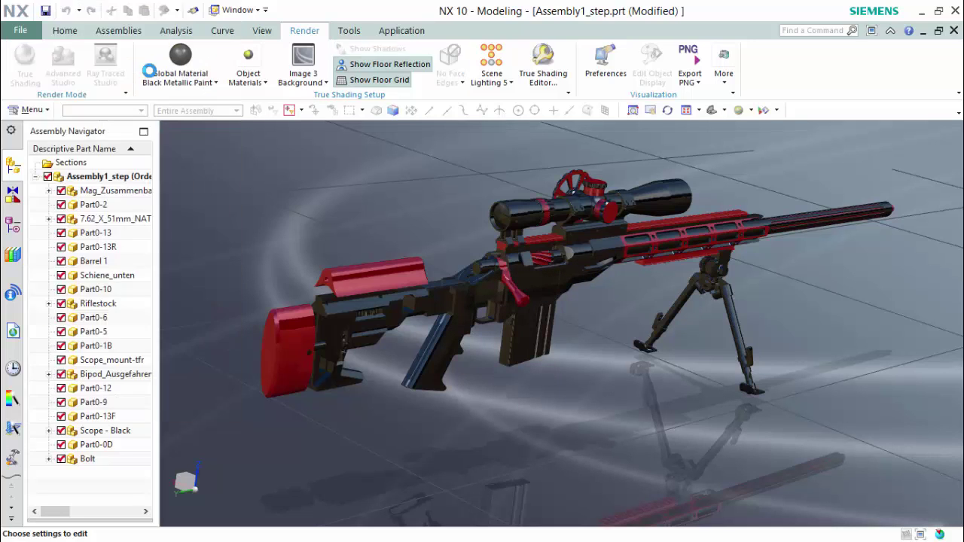
click(217, 524)
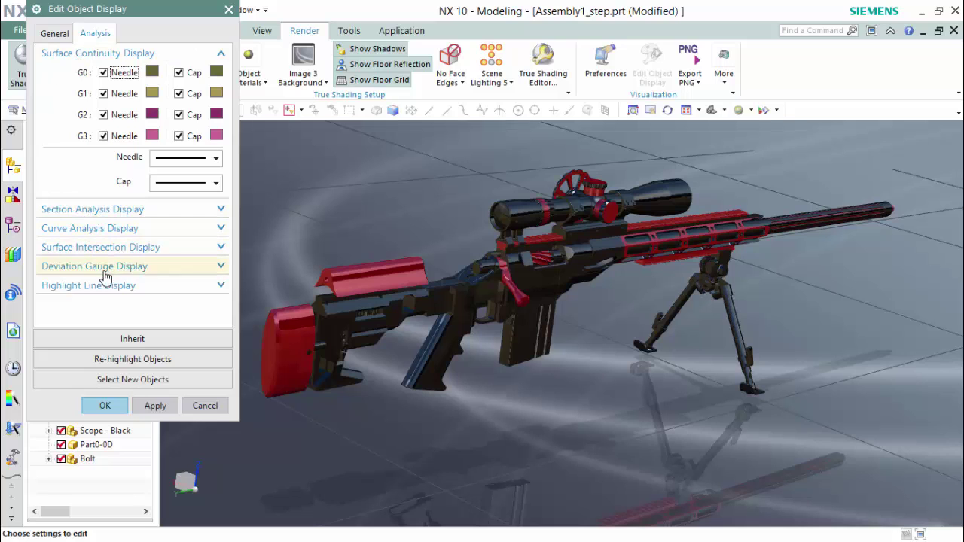
click(107, 407)
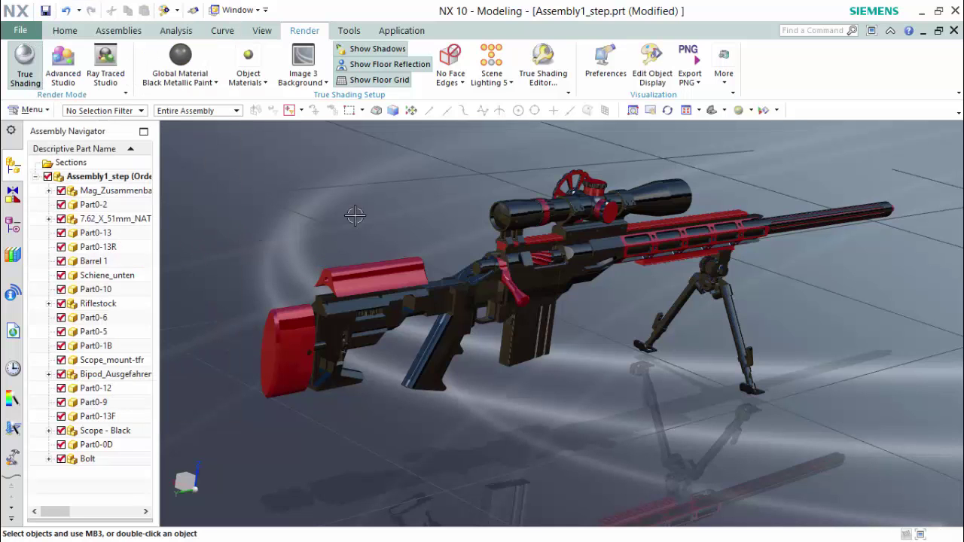
mouse_move(355, 216)
middle_down()
mouse_move(352, 232)
mouse_move(359, 219)
middle_up()
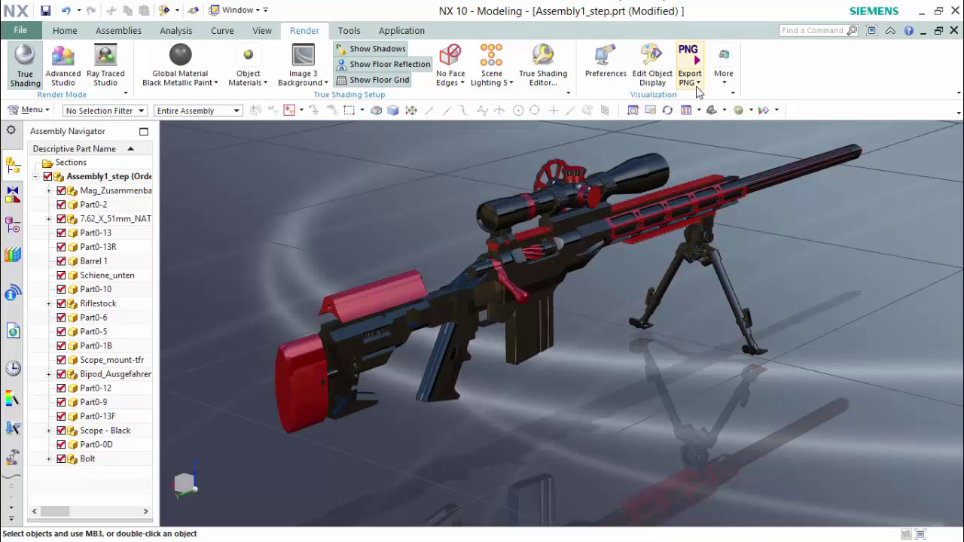
- Save the current rifle view as the JPEG file Picture_3 using Export JPEG
click(699, 85)
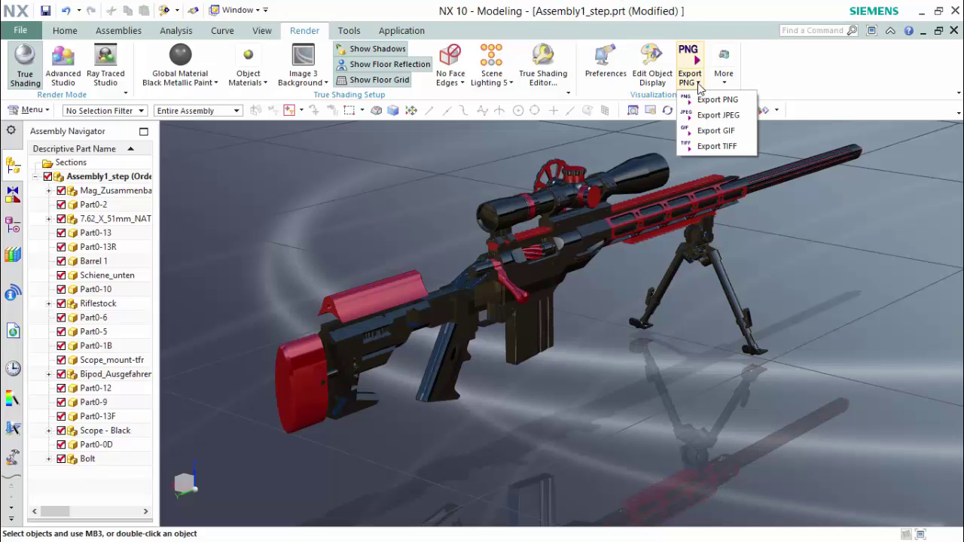
click(738, 116)
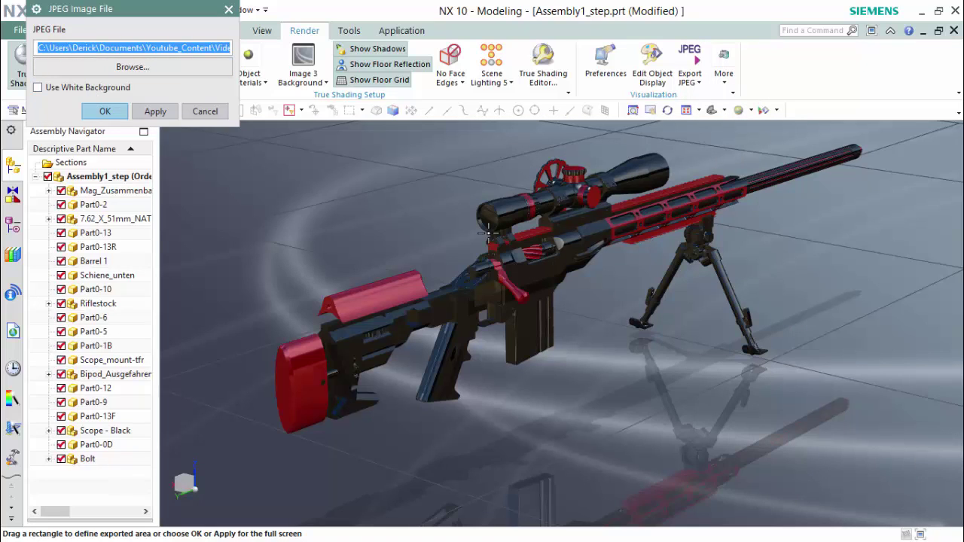
click(125, 69)
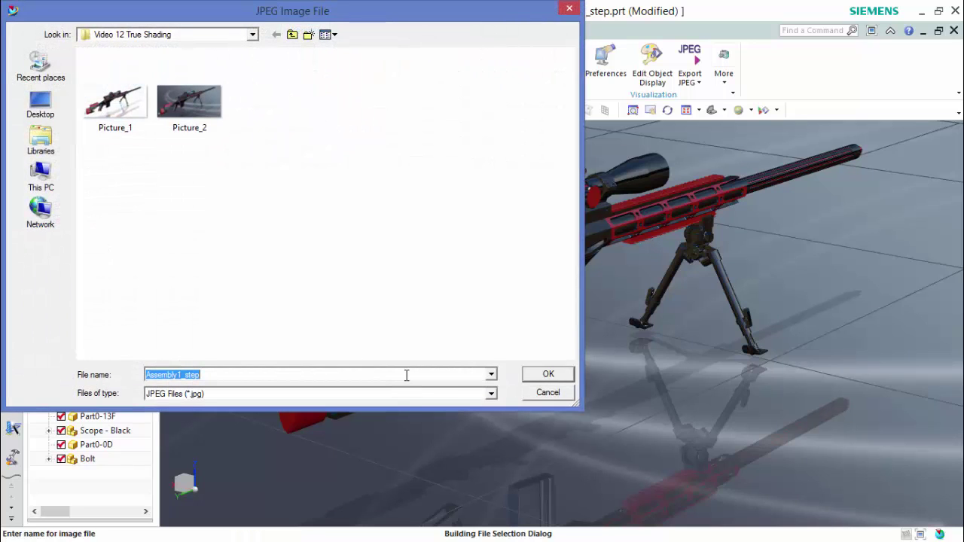
text(Picture_3)
key(Return)
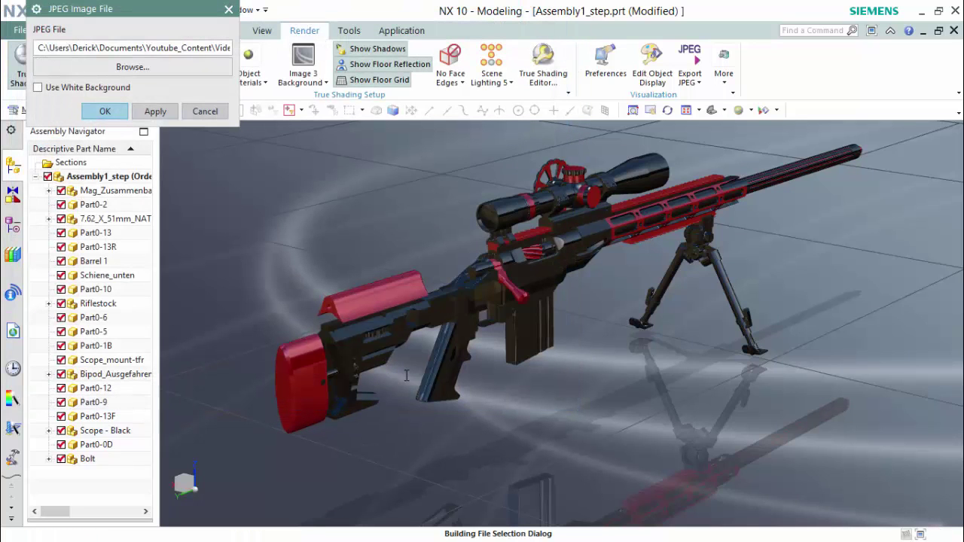
click(103, 111)
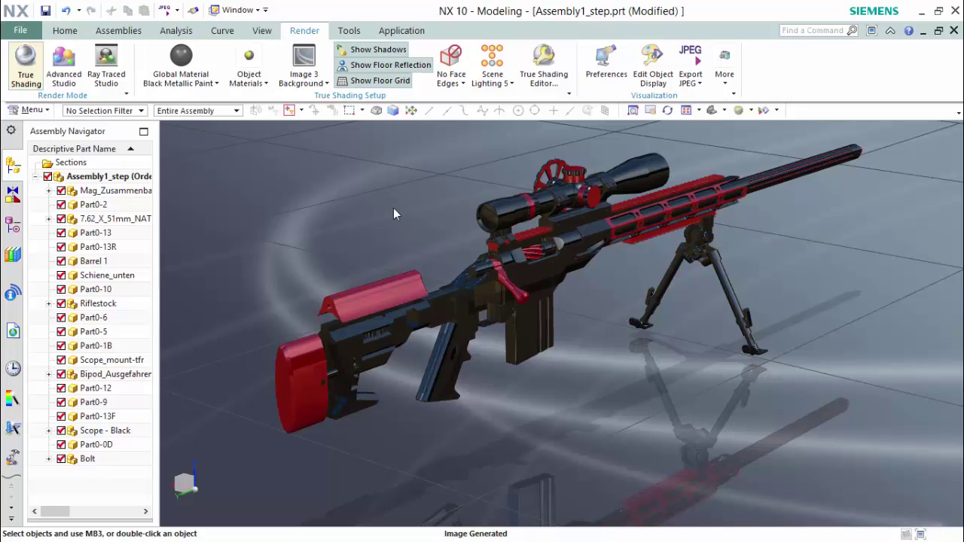
key(alt+Tab)
key(alt+Tab)
key(alt+Tab)
- Preview Picture_1 from the exports folder in File Explorer, then return to NX
click(258, 317)
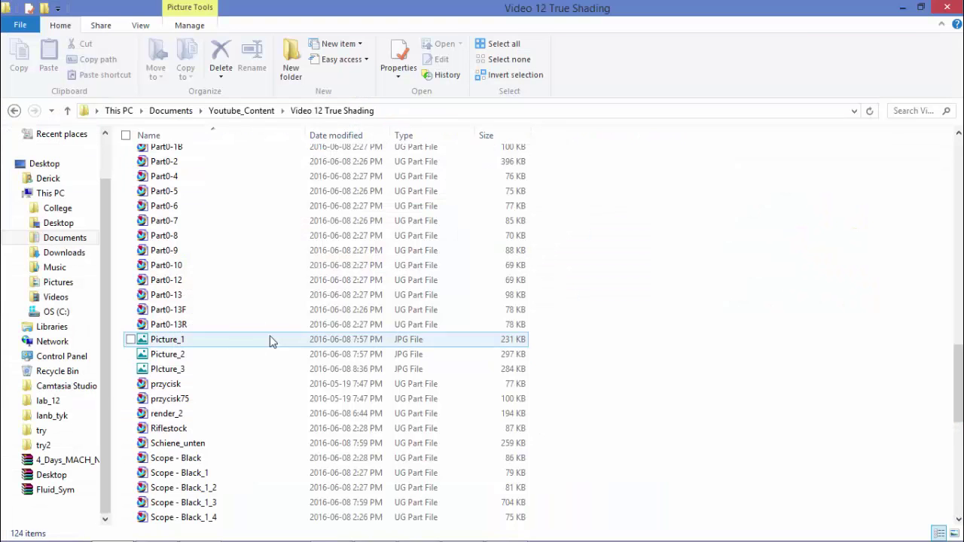
double_click(269, 338)
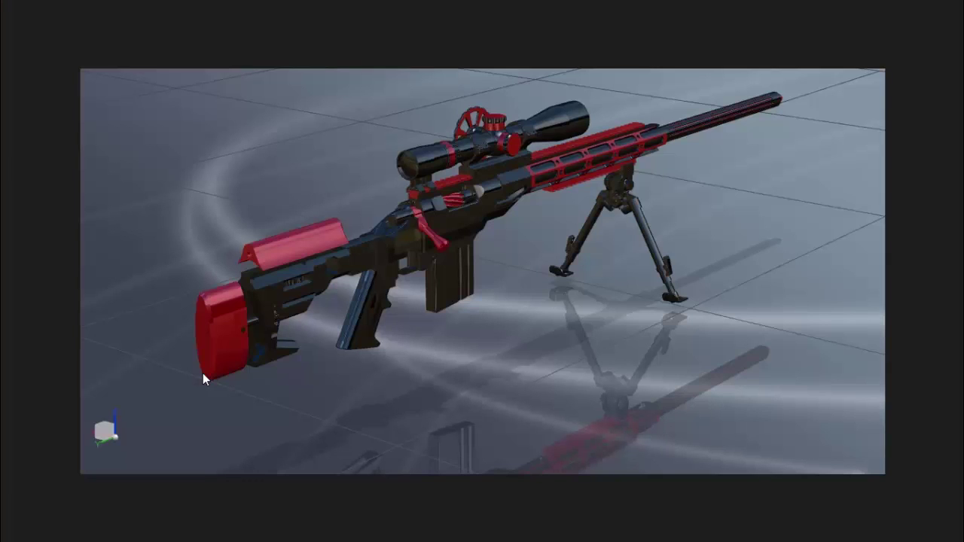
key(BackSpace)
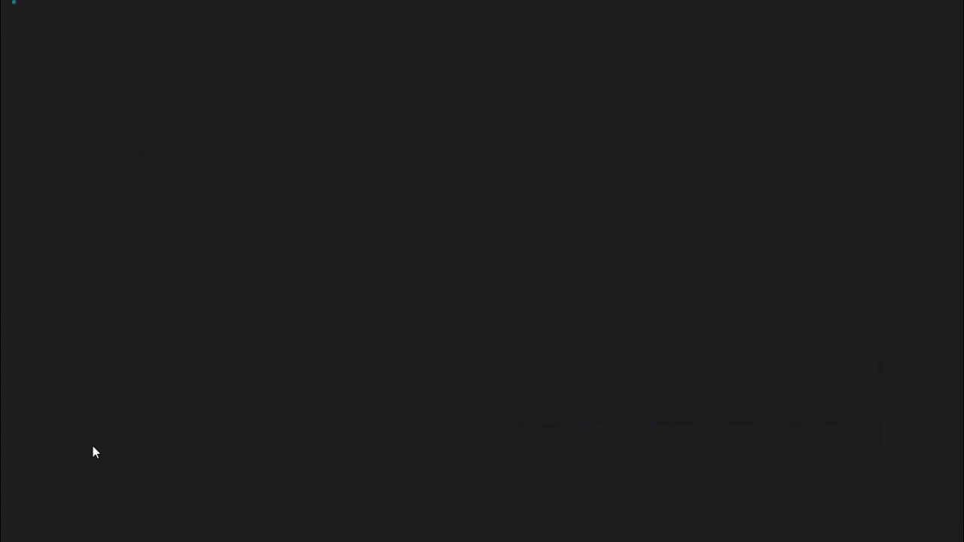
key(alt+Tab)
key(alt+Tab)
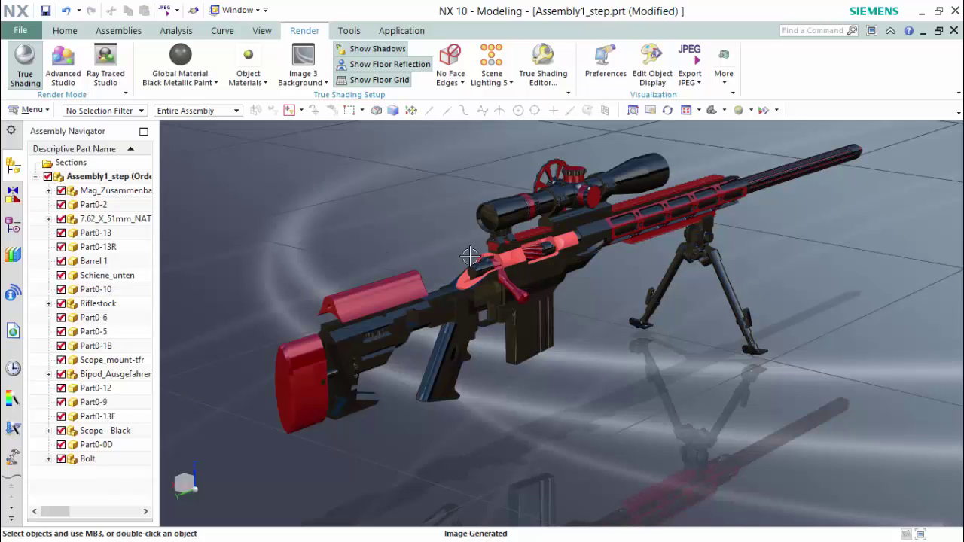
- Turn off Show View Triad in the View/Screen preferences
click(607, 75)
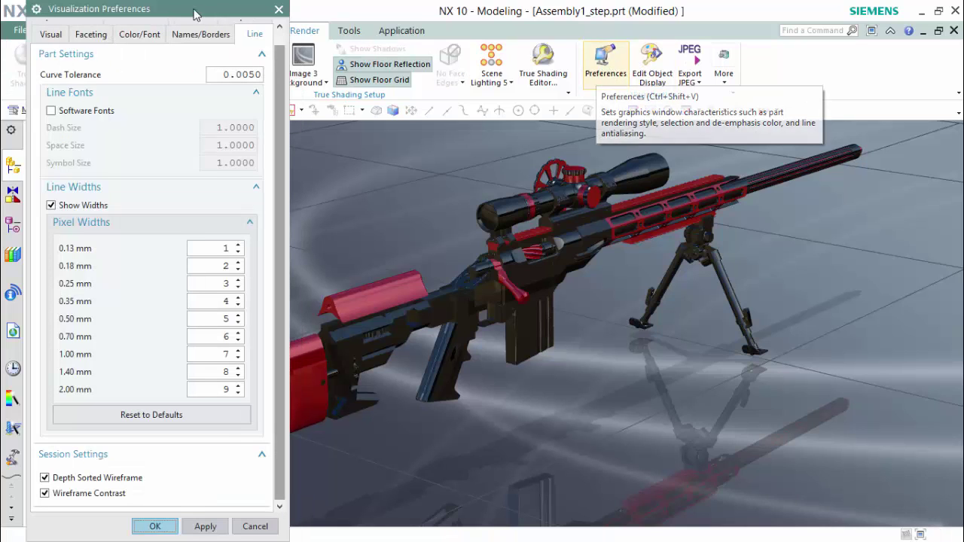
click(141, 51)
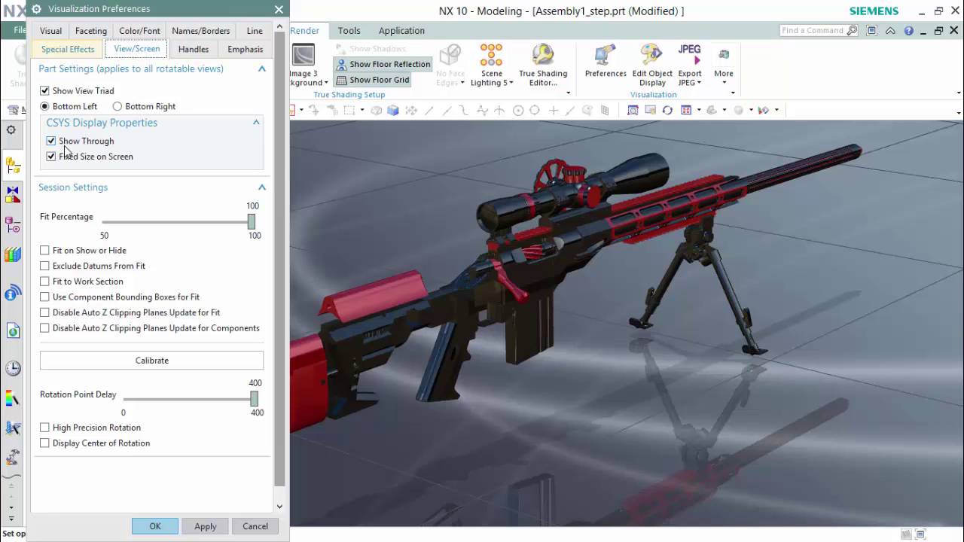
click(45, 91)
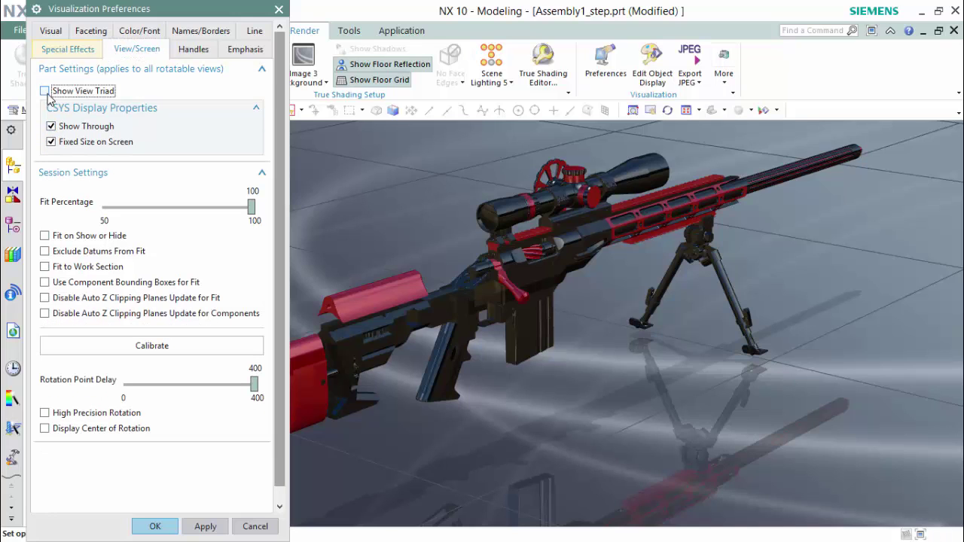
click(173, 525)
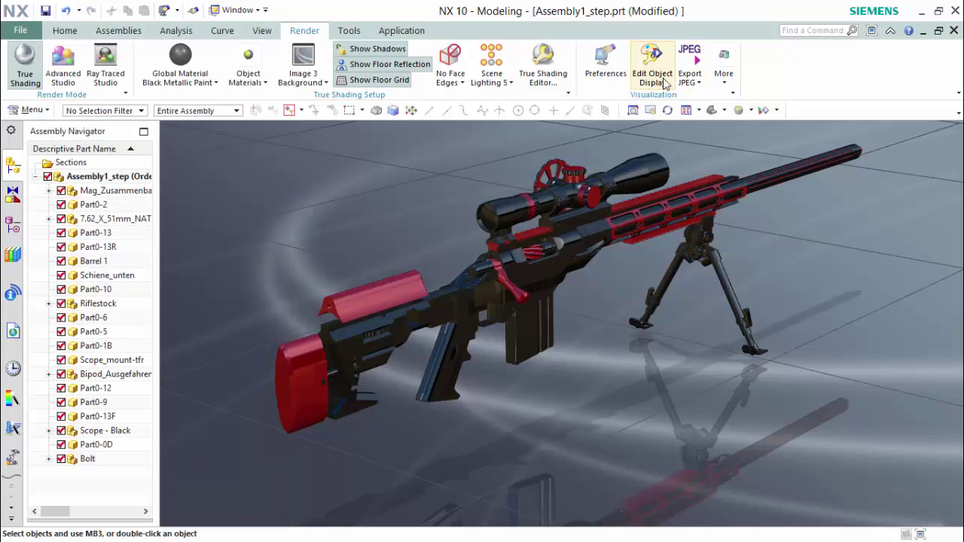
- Export the view as a JPEG at the default path and open Assembly1_step.jpg in Paint
click(690, 62)
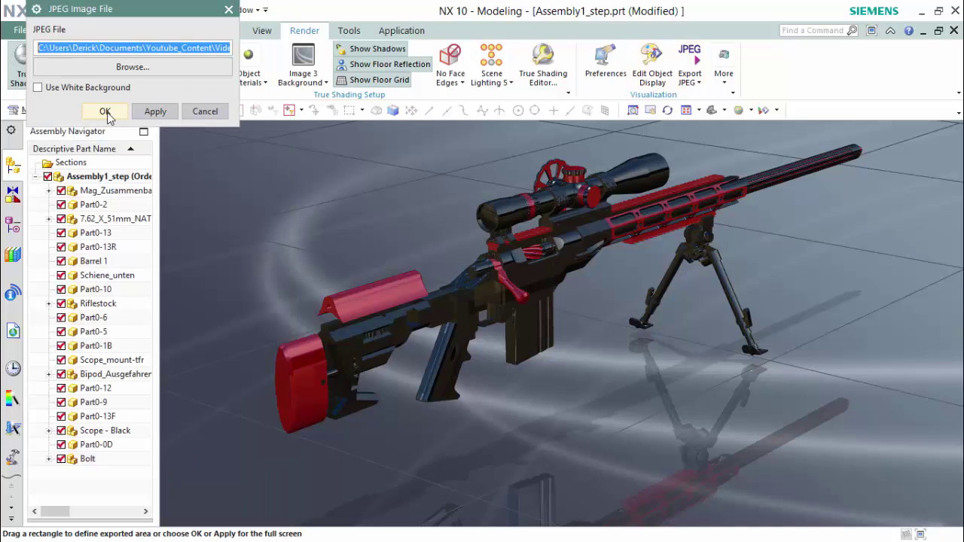
click(105, 112)
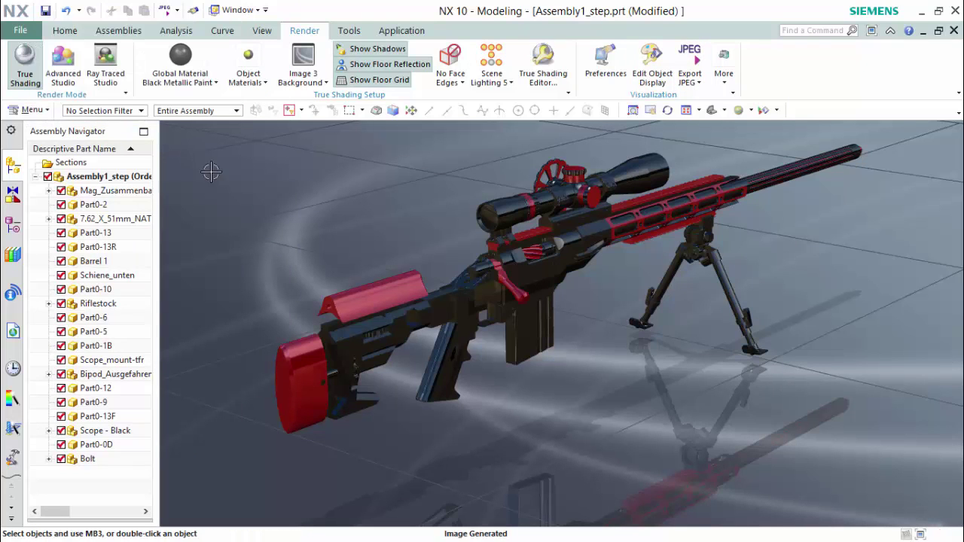
key(alt+Tab)
right_click(221, 202)
click(221, 204)
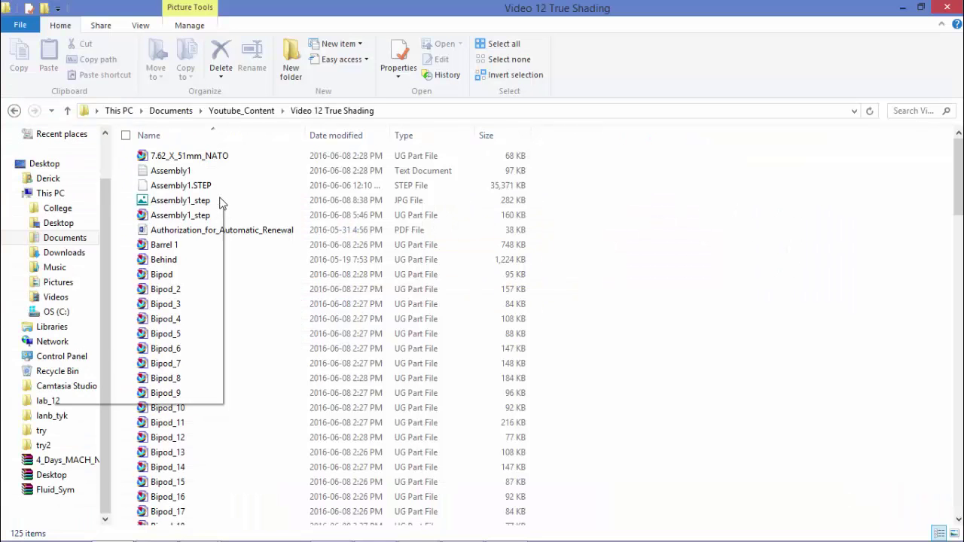
right_click(219, 212)
click(155, 233)
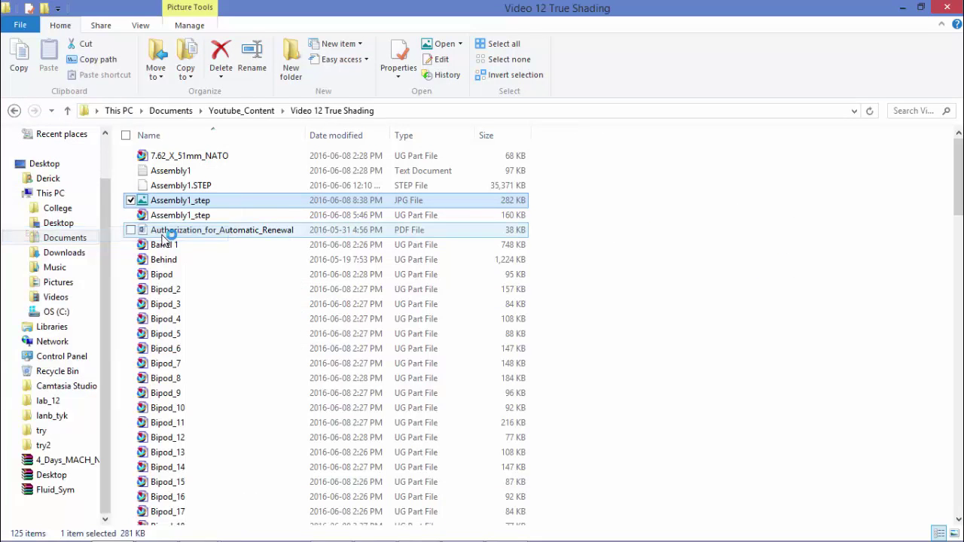